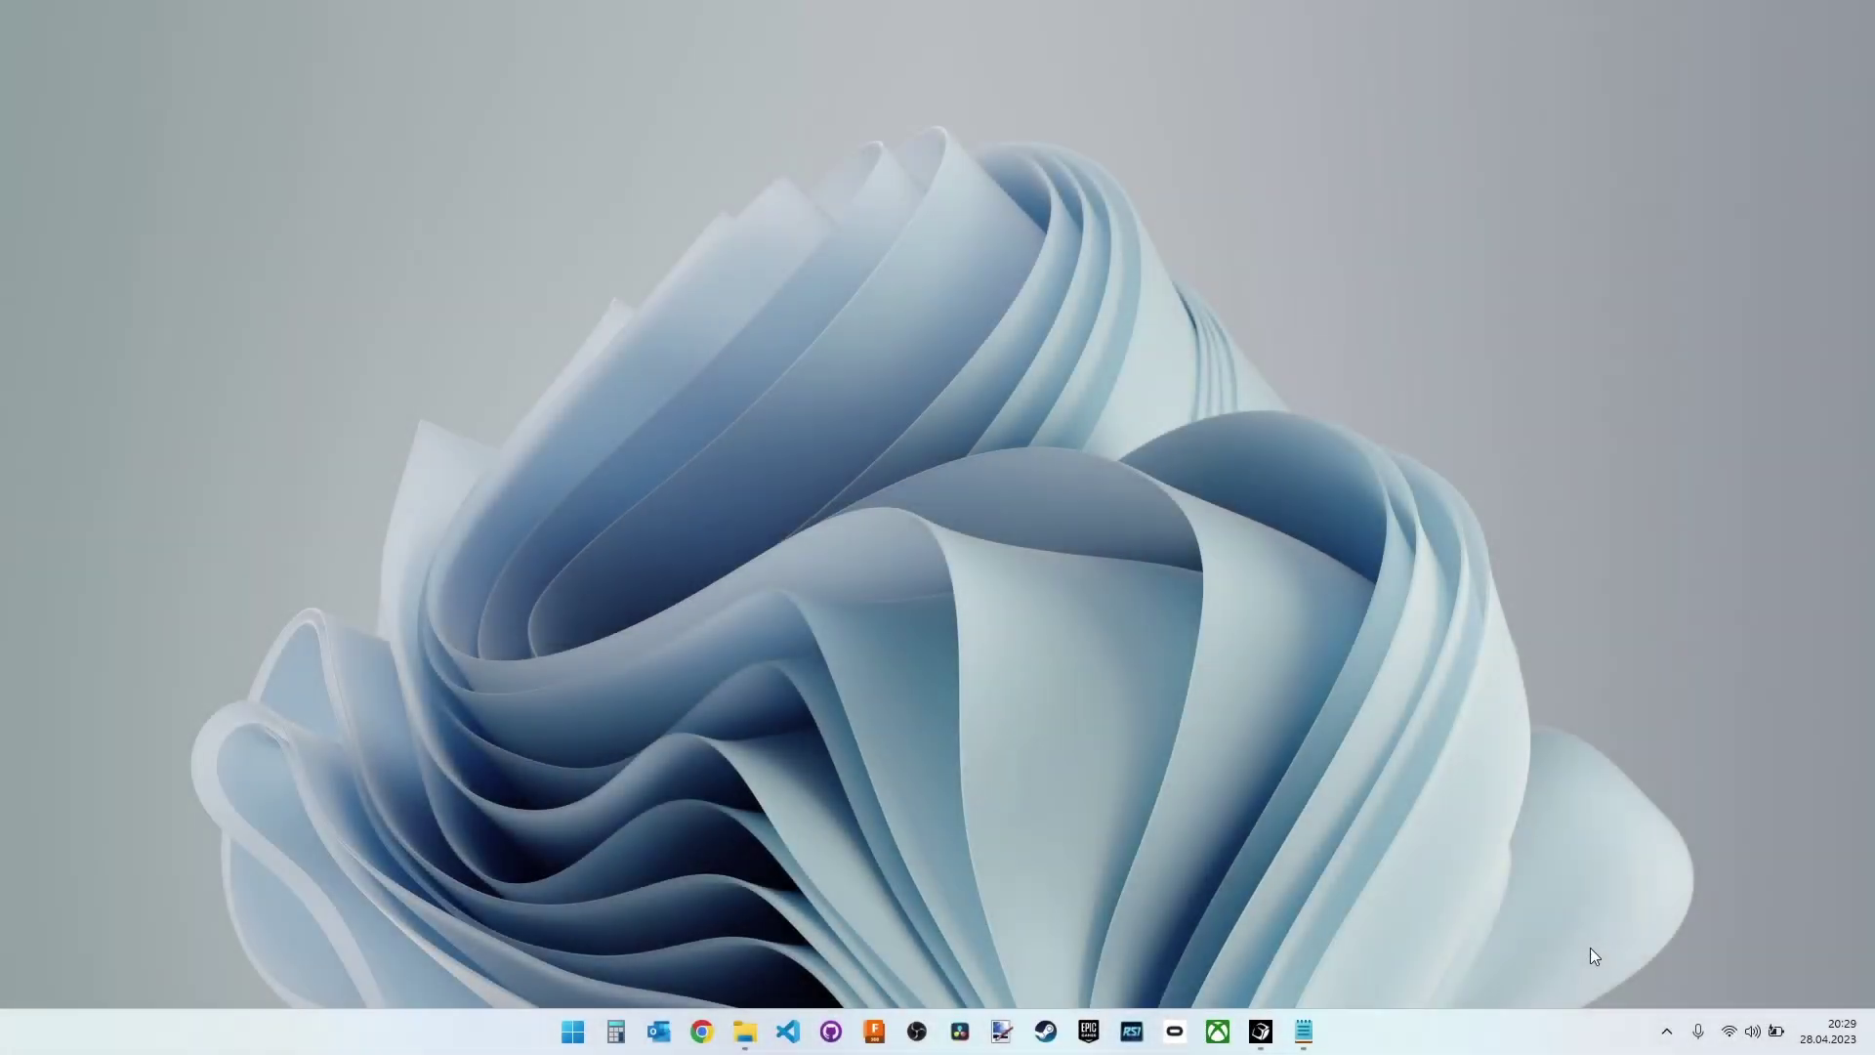
# Open the SpaceMouse Compact settings from the tray and compare them with File Explorer
pyautogui.click(1664, 1030)
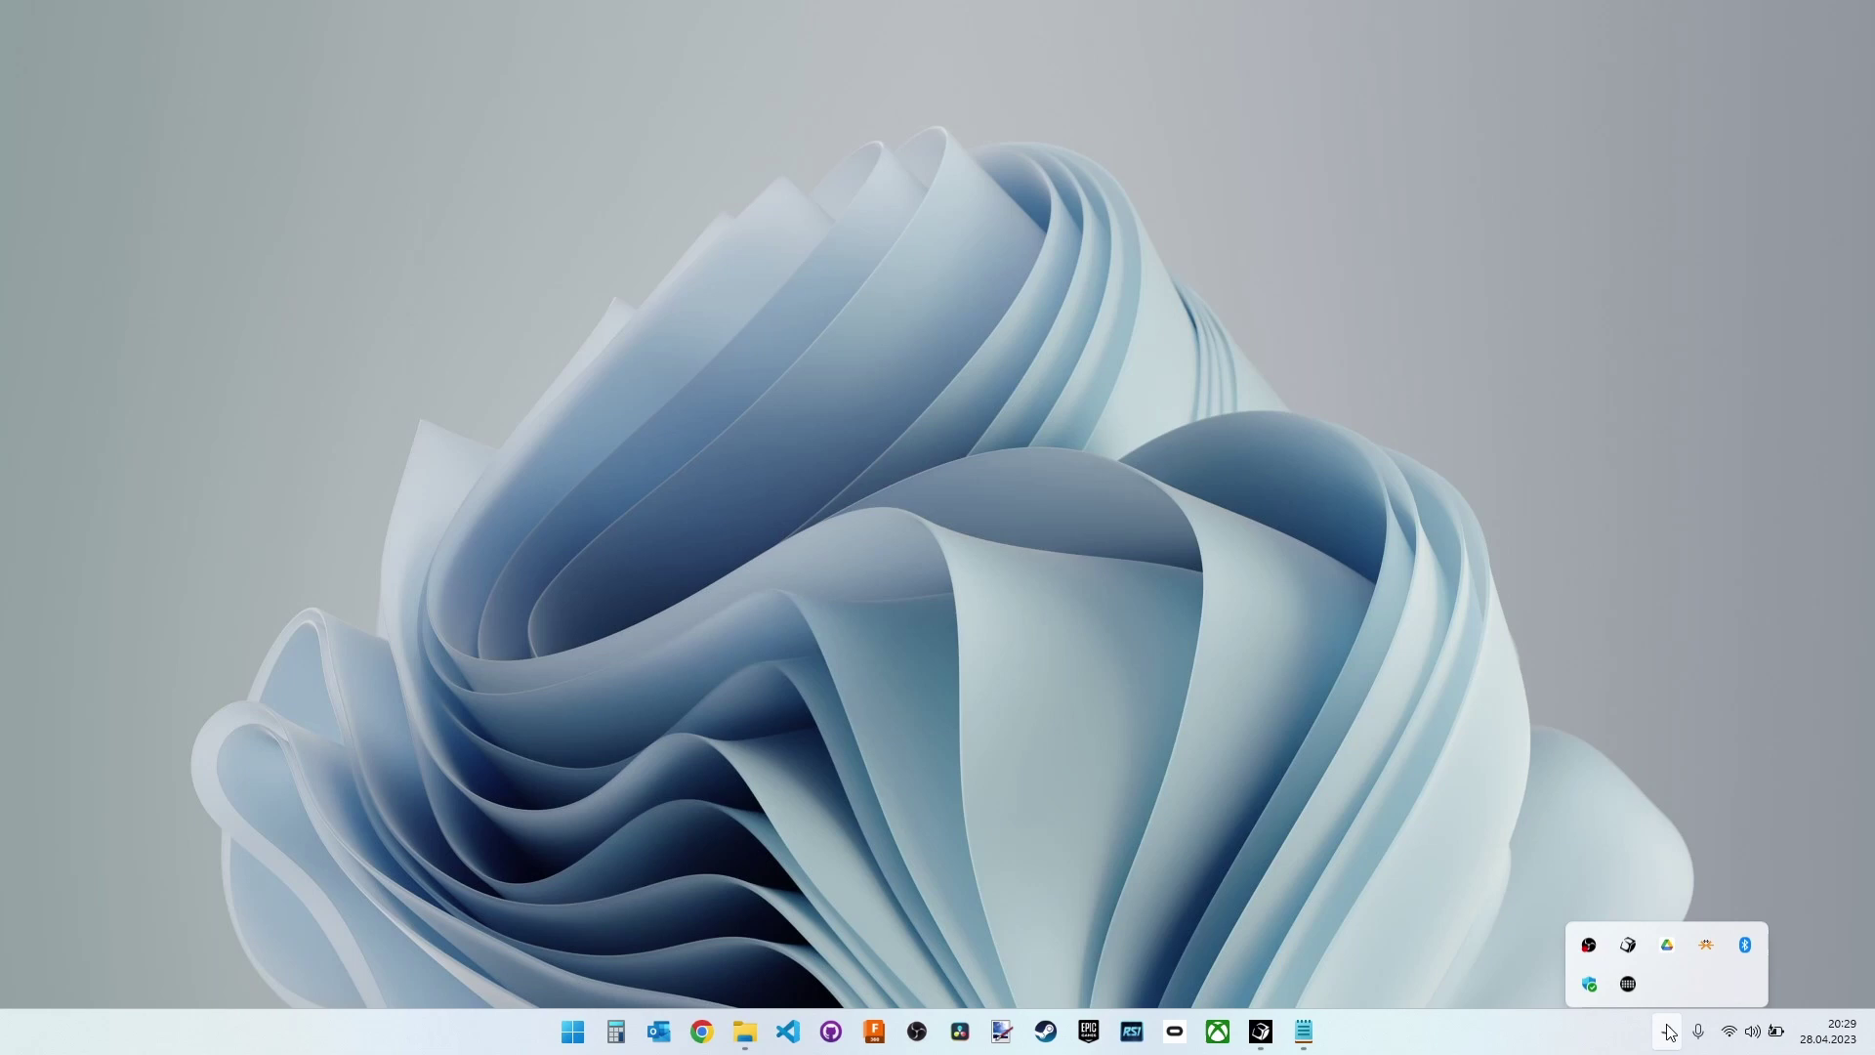
pyautogui.click(1629, 934)
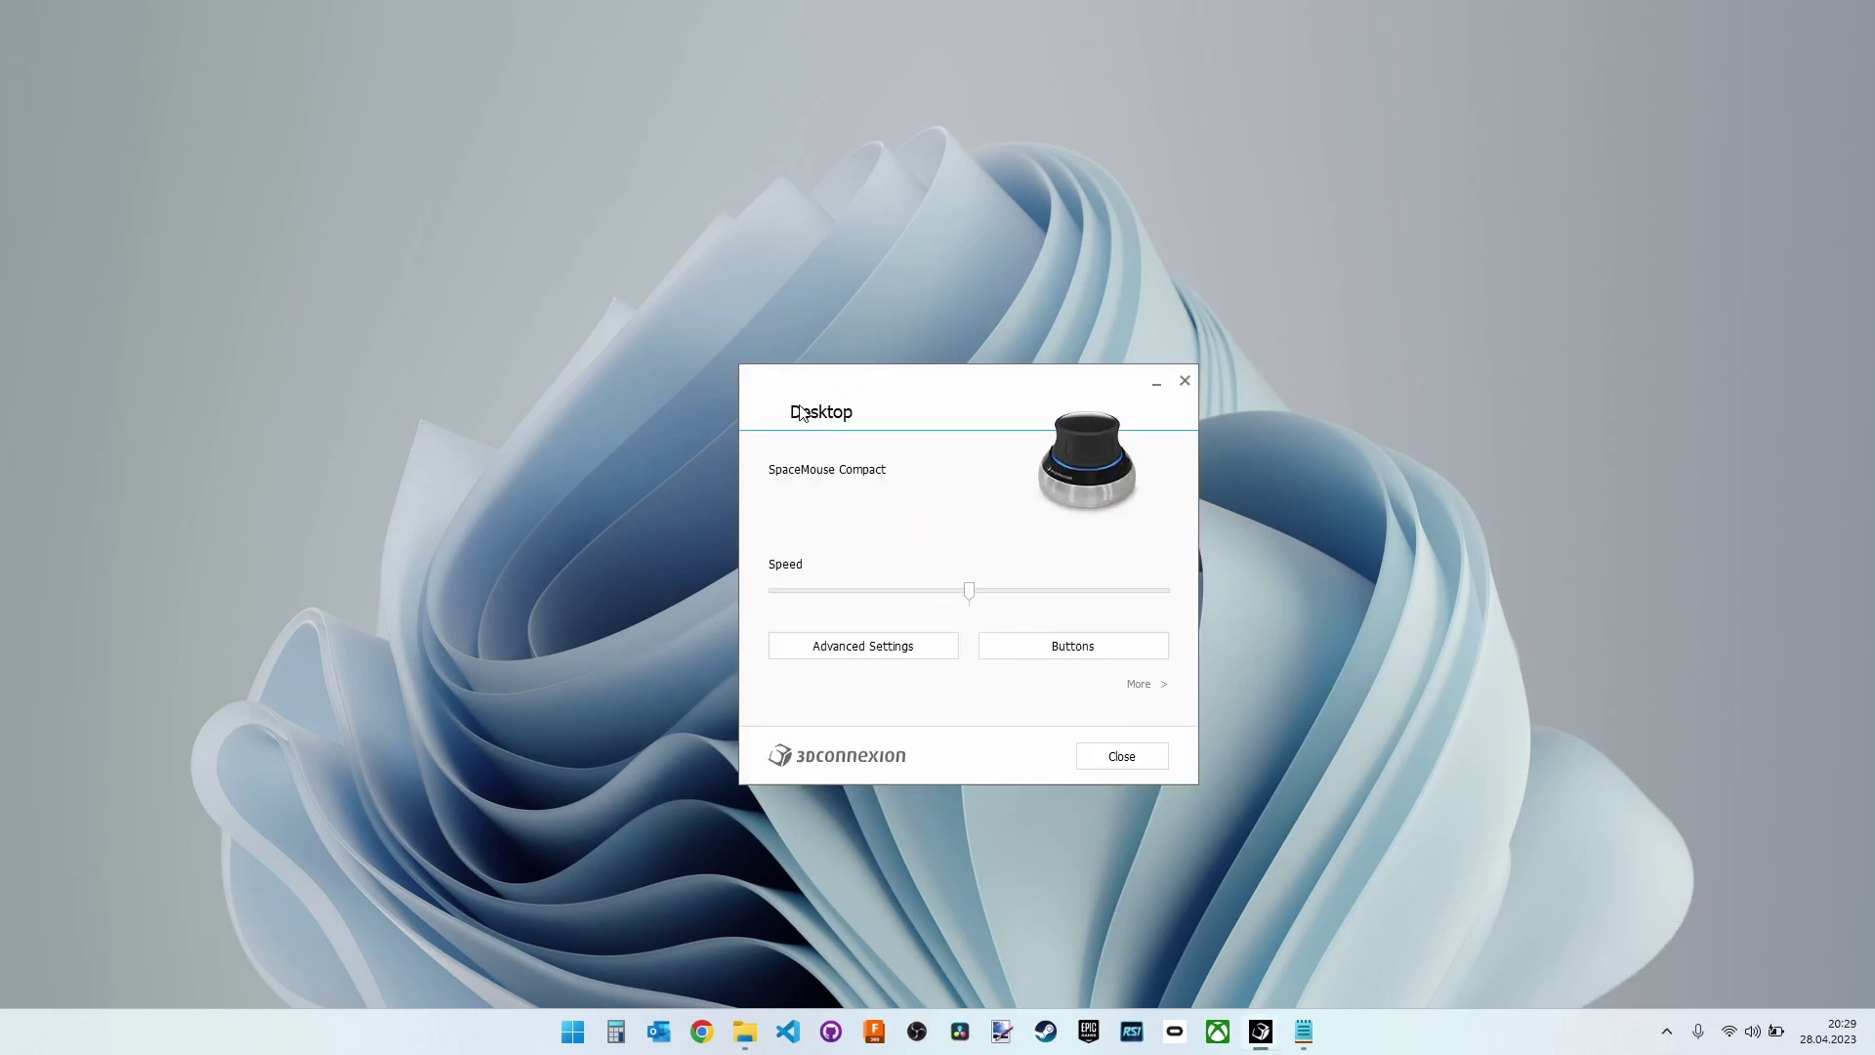
pyautogui.click(745, 1031)
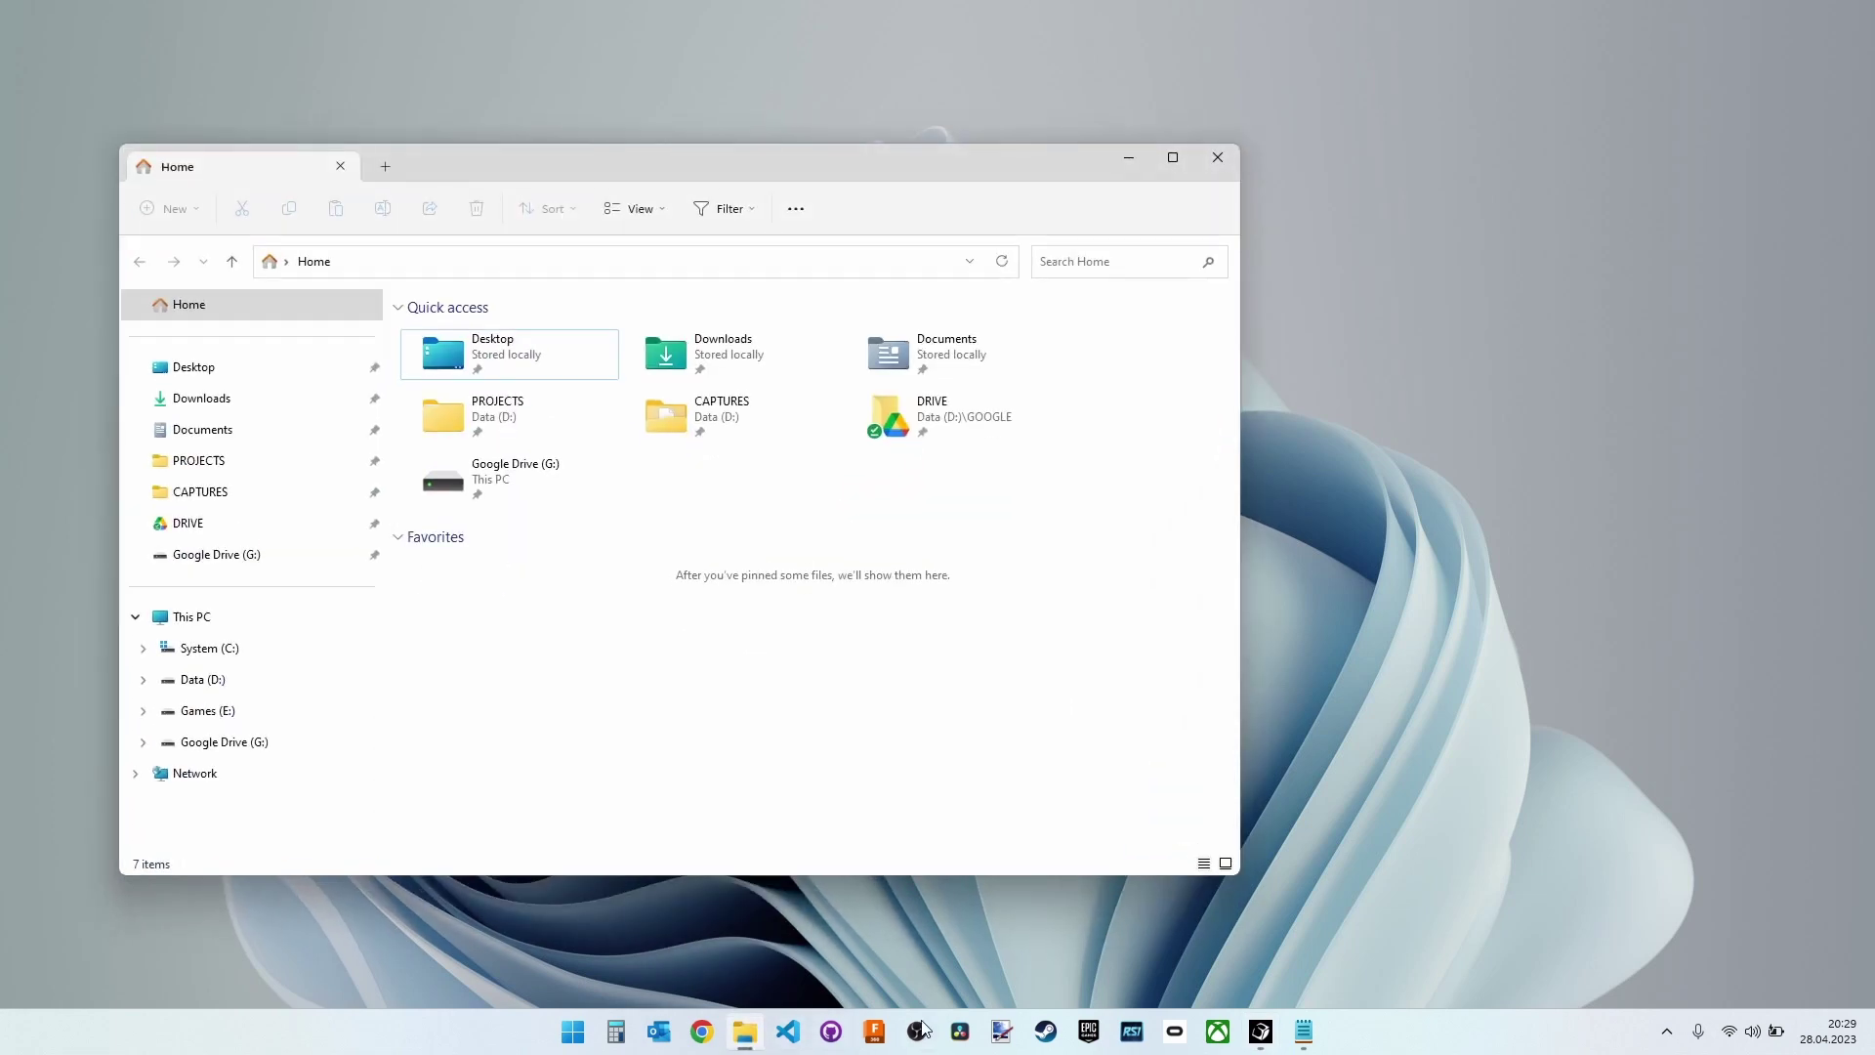
pyautogui.click(1260, 1033)
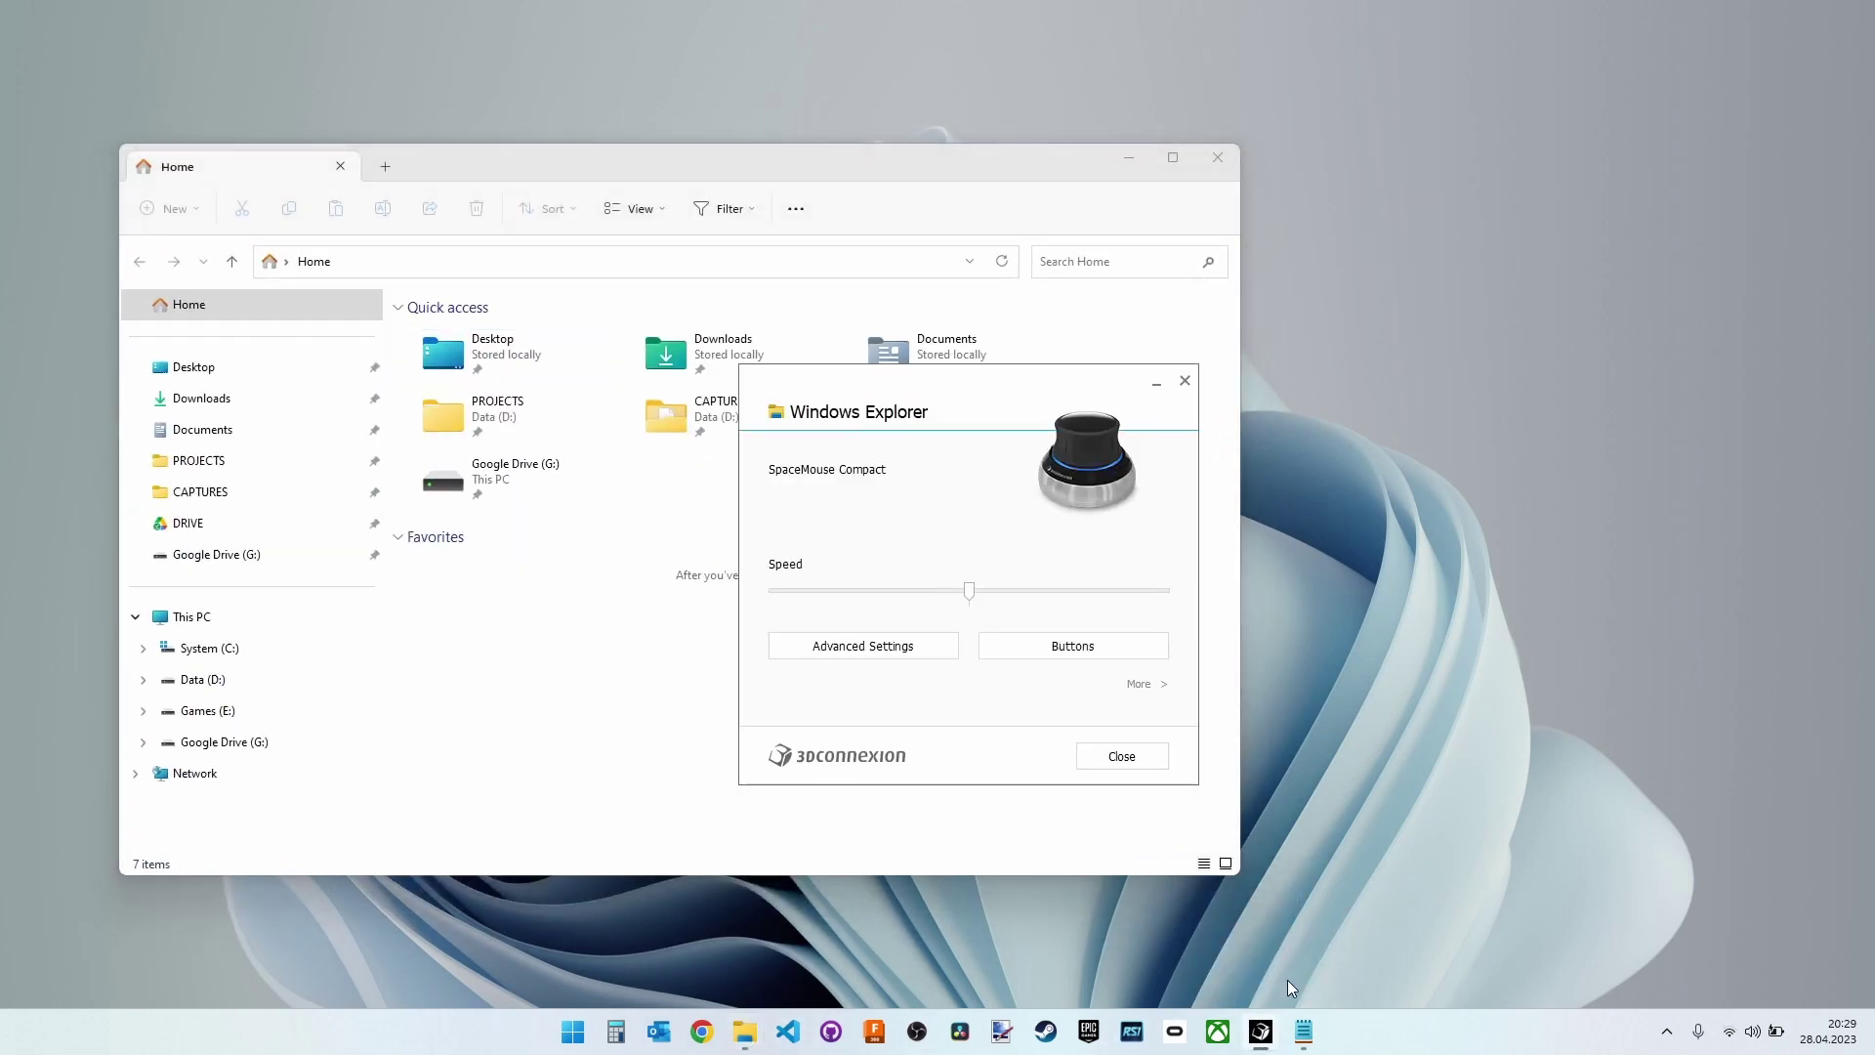
# Confirm the profile follows Notepad and Explorer, then launch Star Citizen
pyautogui.click(1304, 1032)
pyautogui.click(1263, 1035)
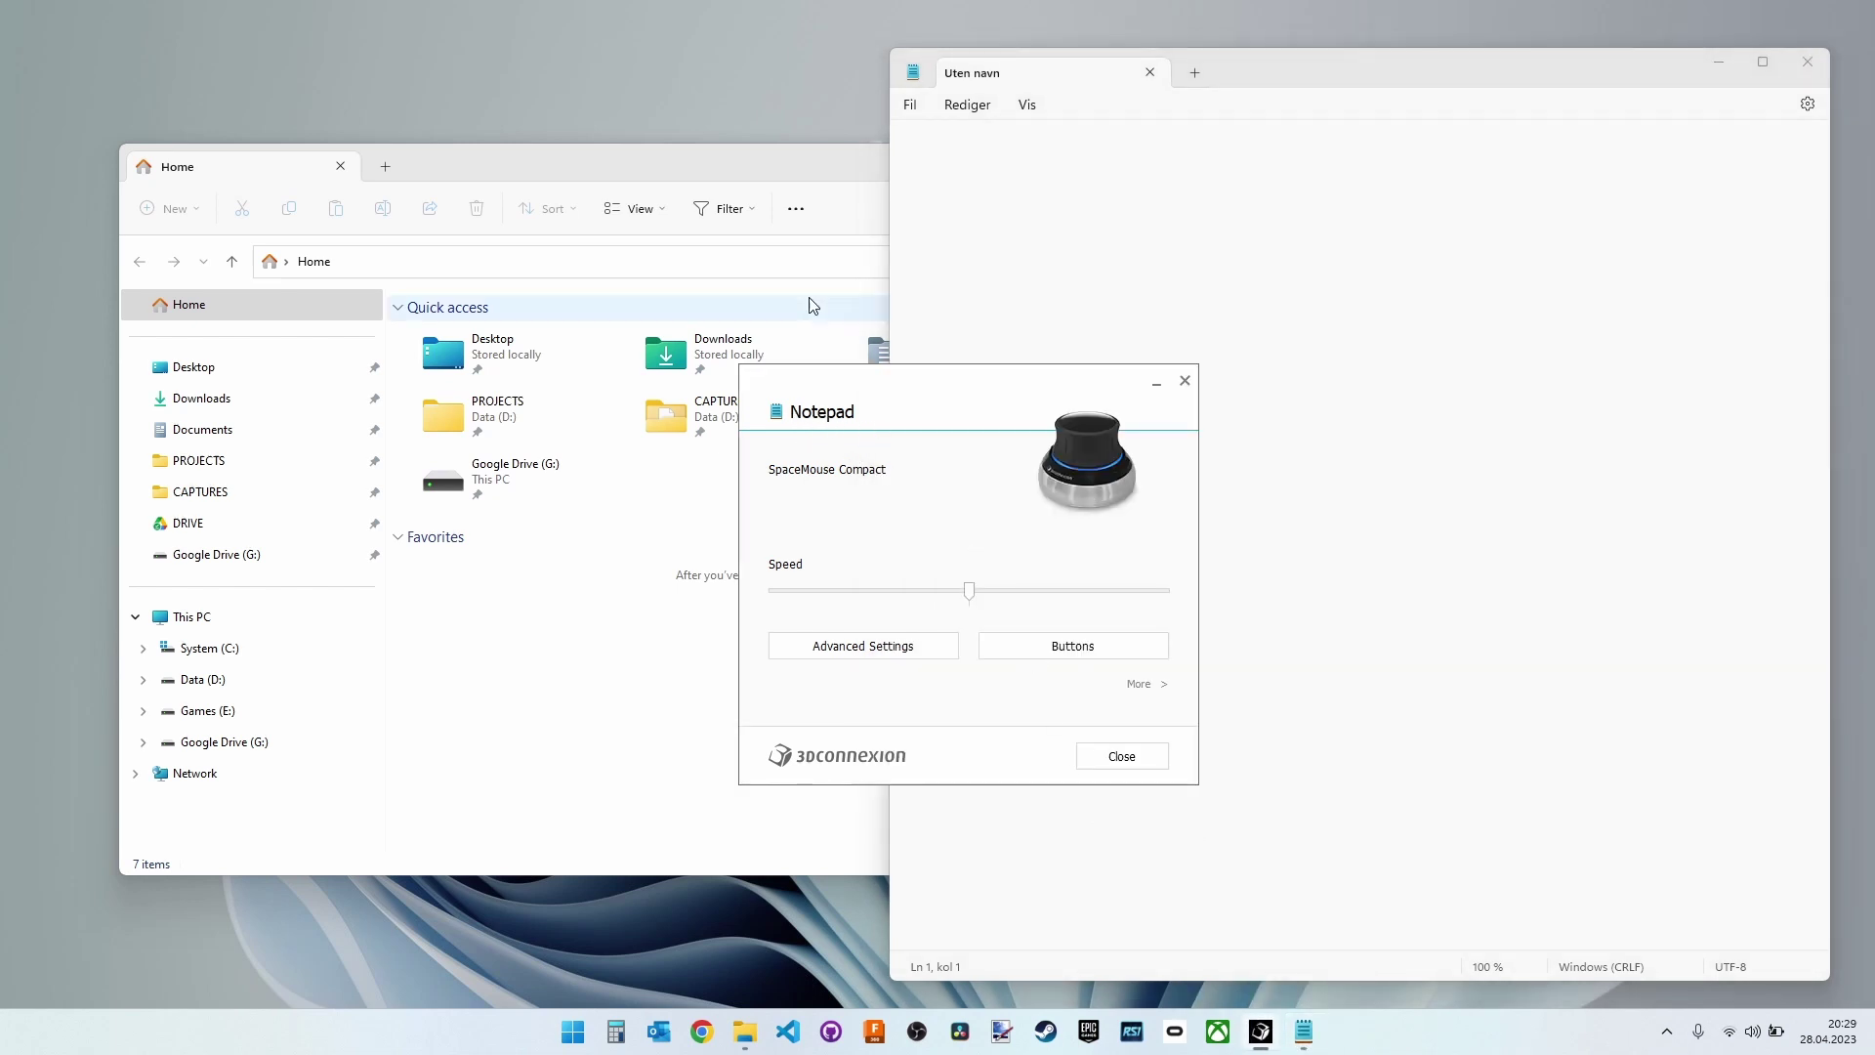
pyautogui.click(808, 174)
pyautogui.click(1260, 1032)
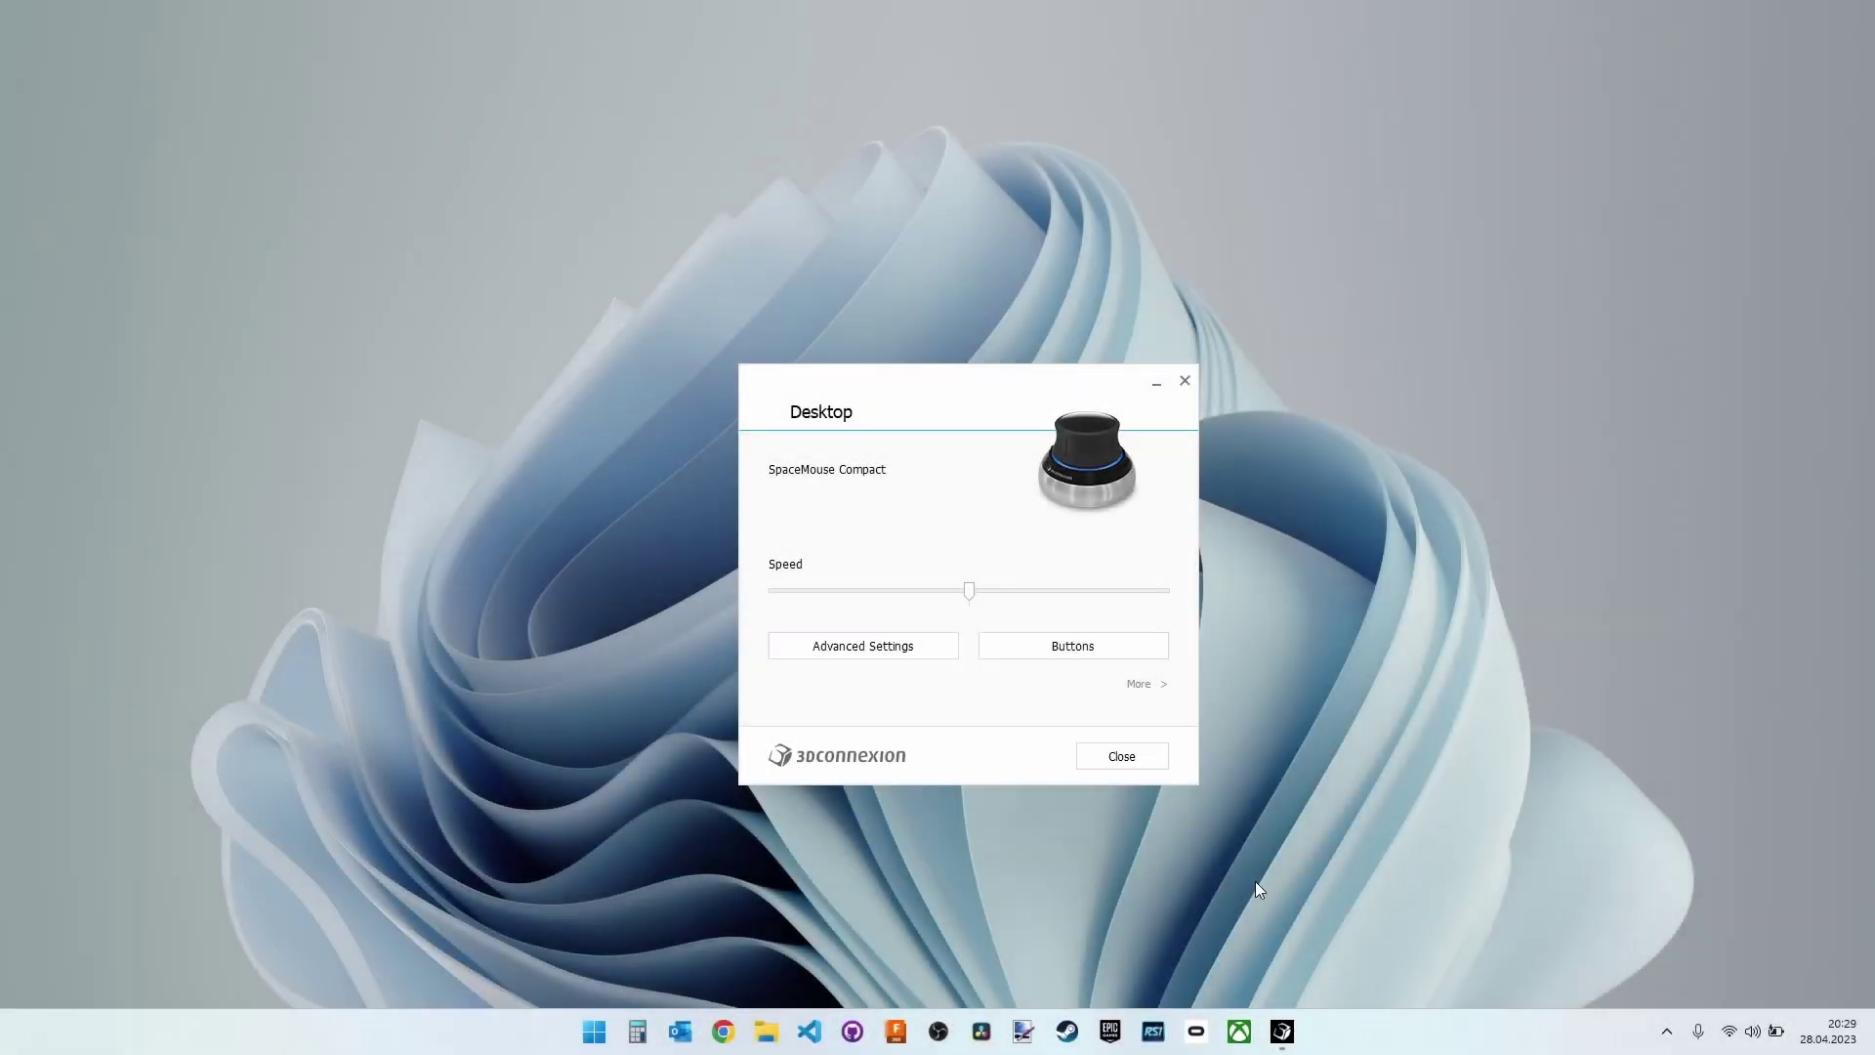
pyautogui.click(1154, 1033)
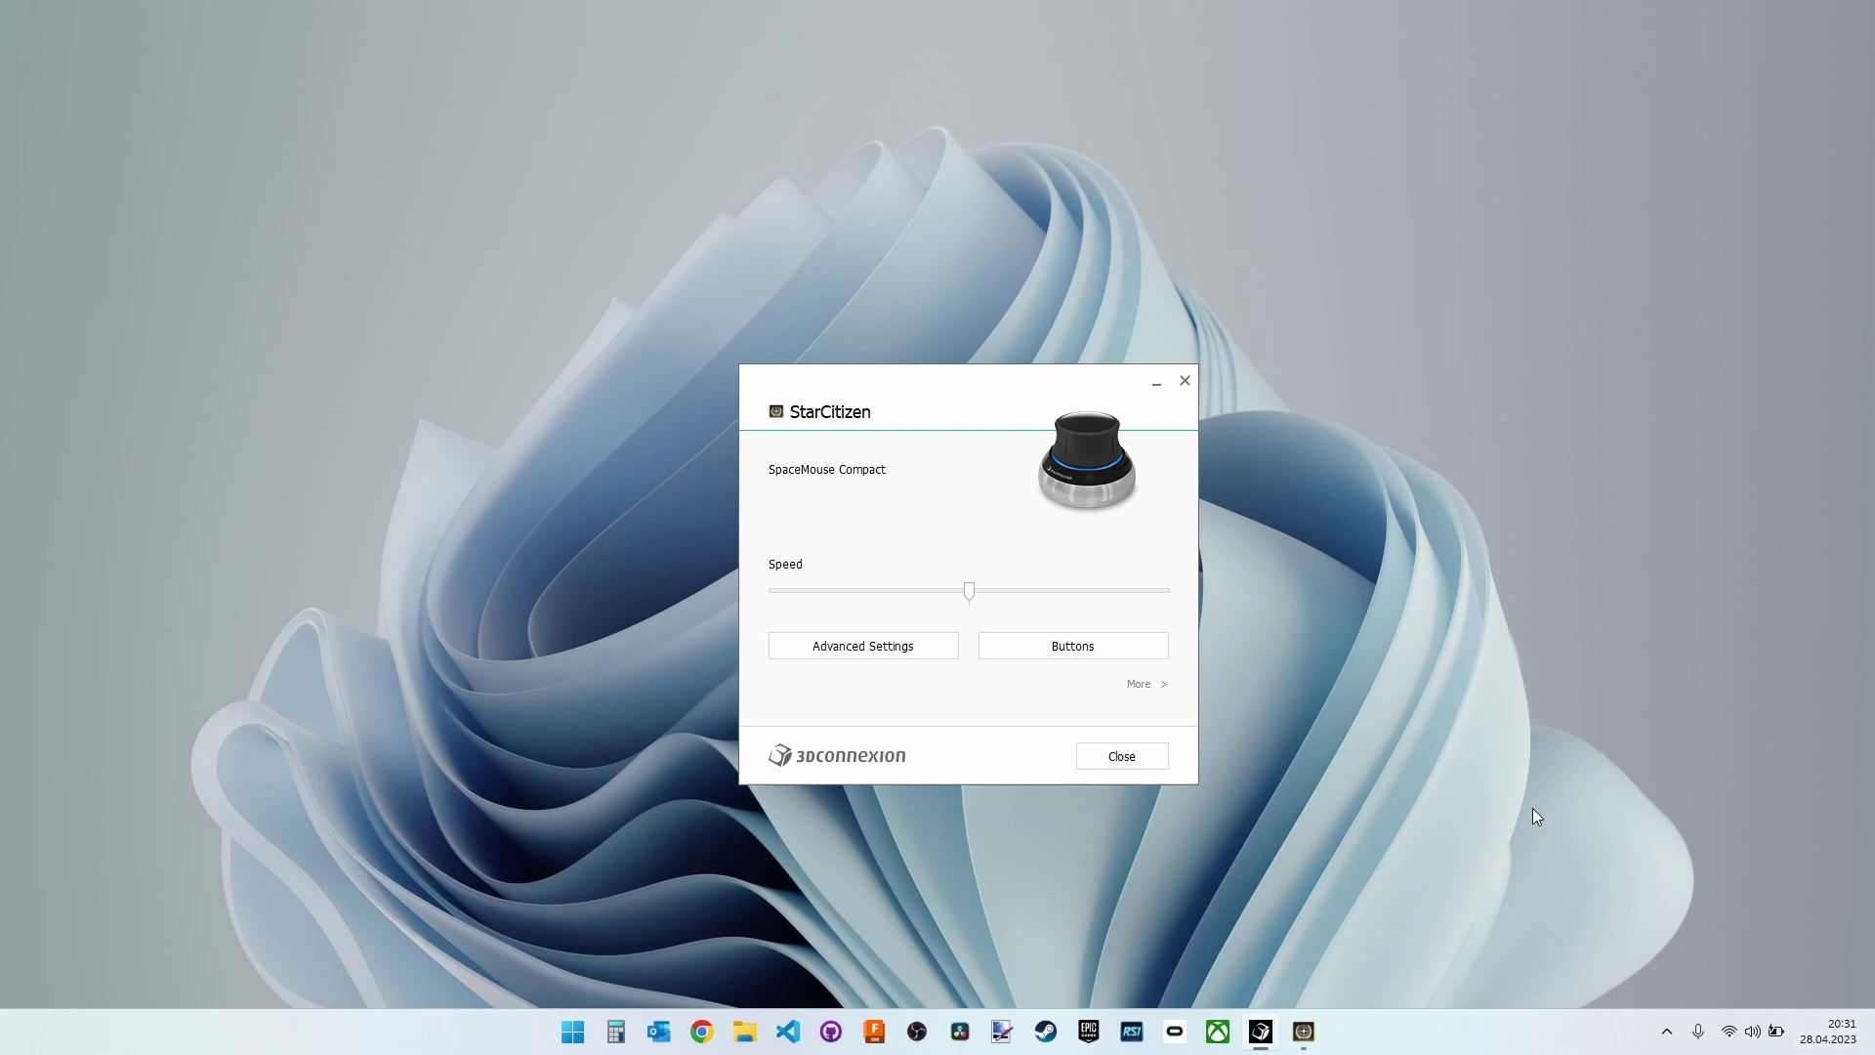
# Enable both Pan/Zoom and Rotation axes in Advanced Settings
pyautogui.click(863, 647)
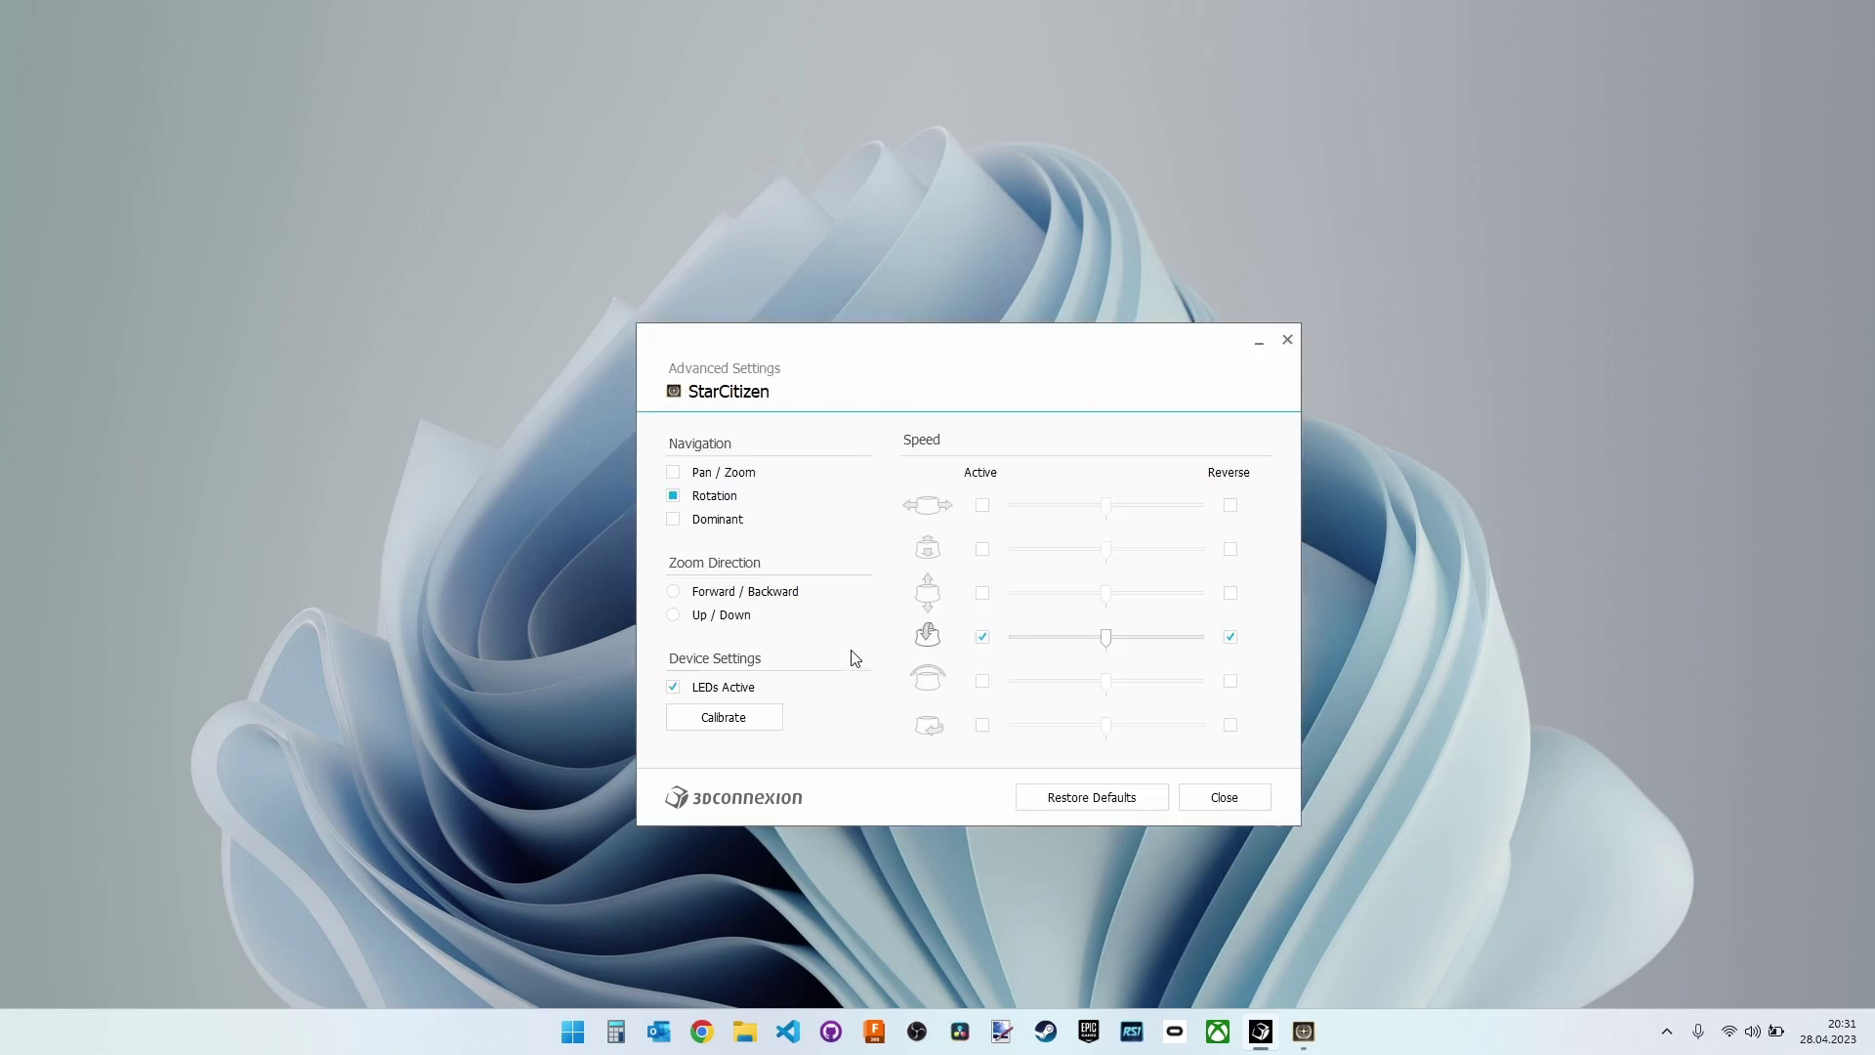
pyautogui.click(676, 472)
pyautogui.click(676, 496)
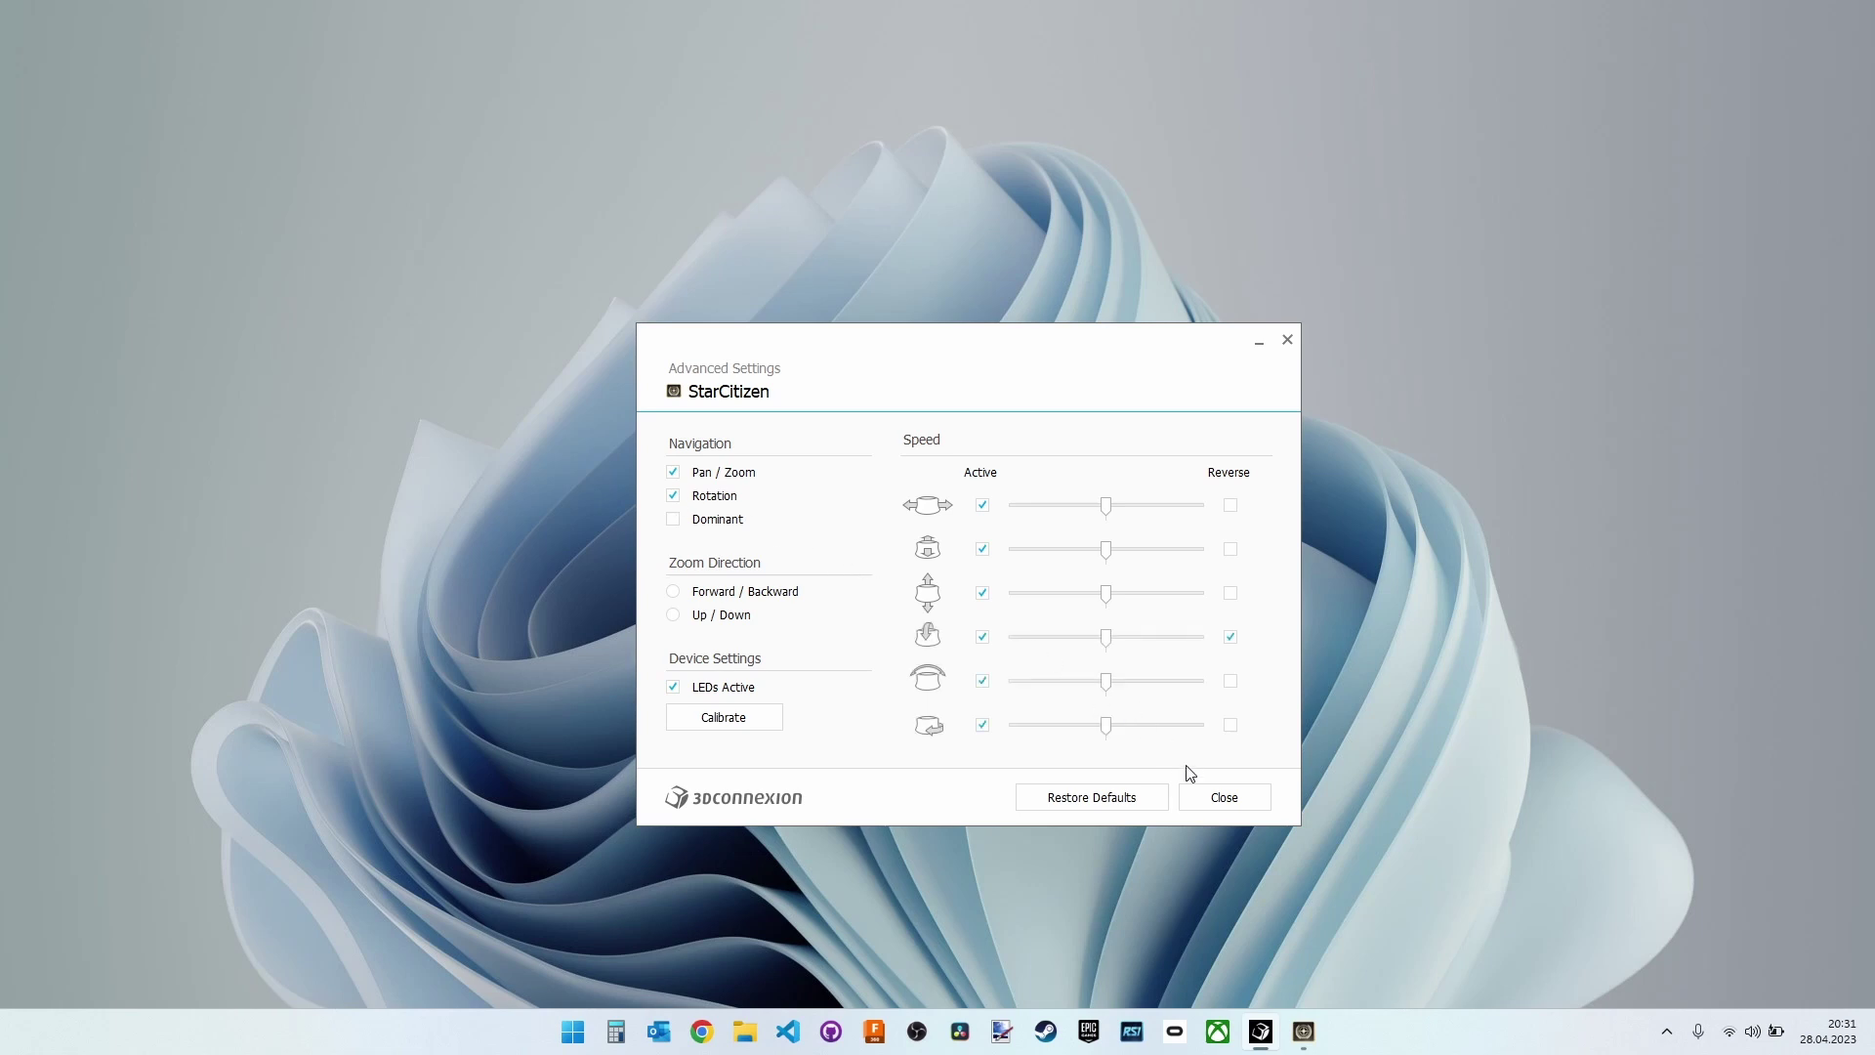
pyautogui.click(1224, 797)
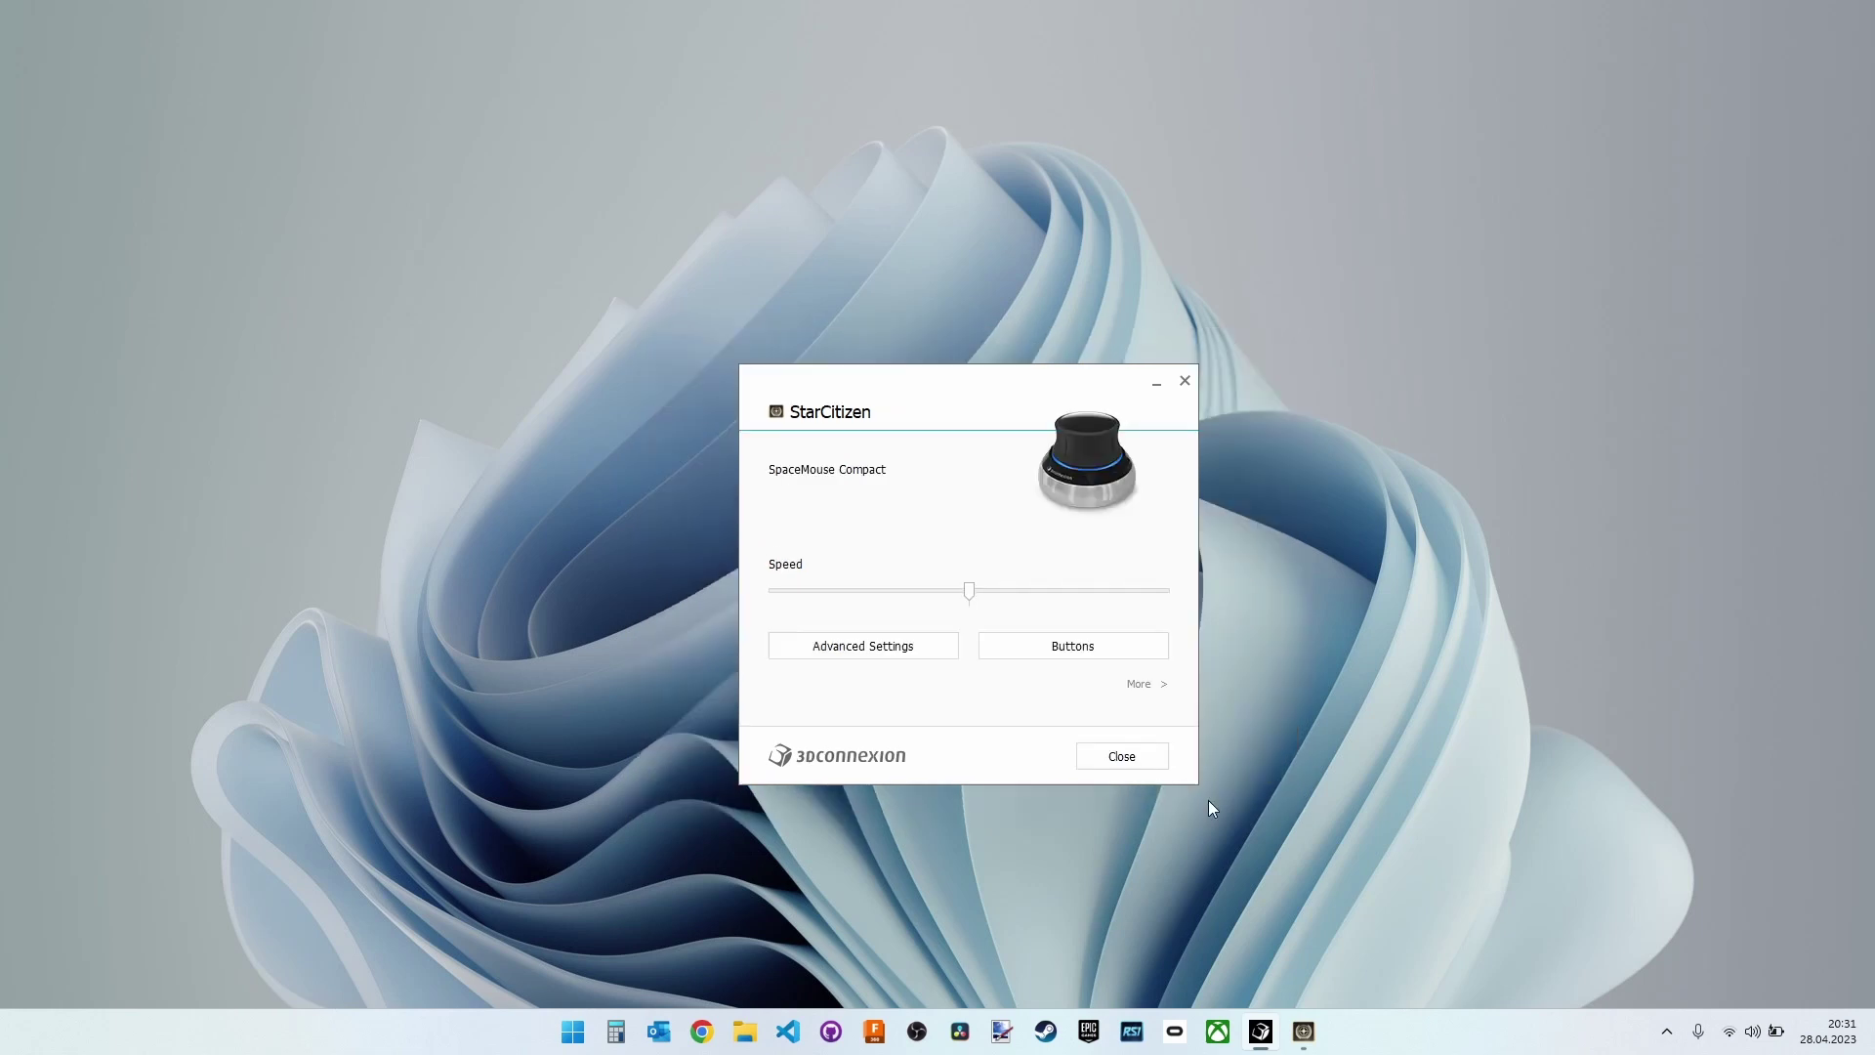
# Map the LEFT and RIGHT SpaceMouse buttons to Keyboard > Esc Key and close the settings
pyautogui.click(1081, 652)
pyautogui.click(971, 599)
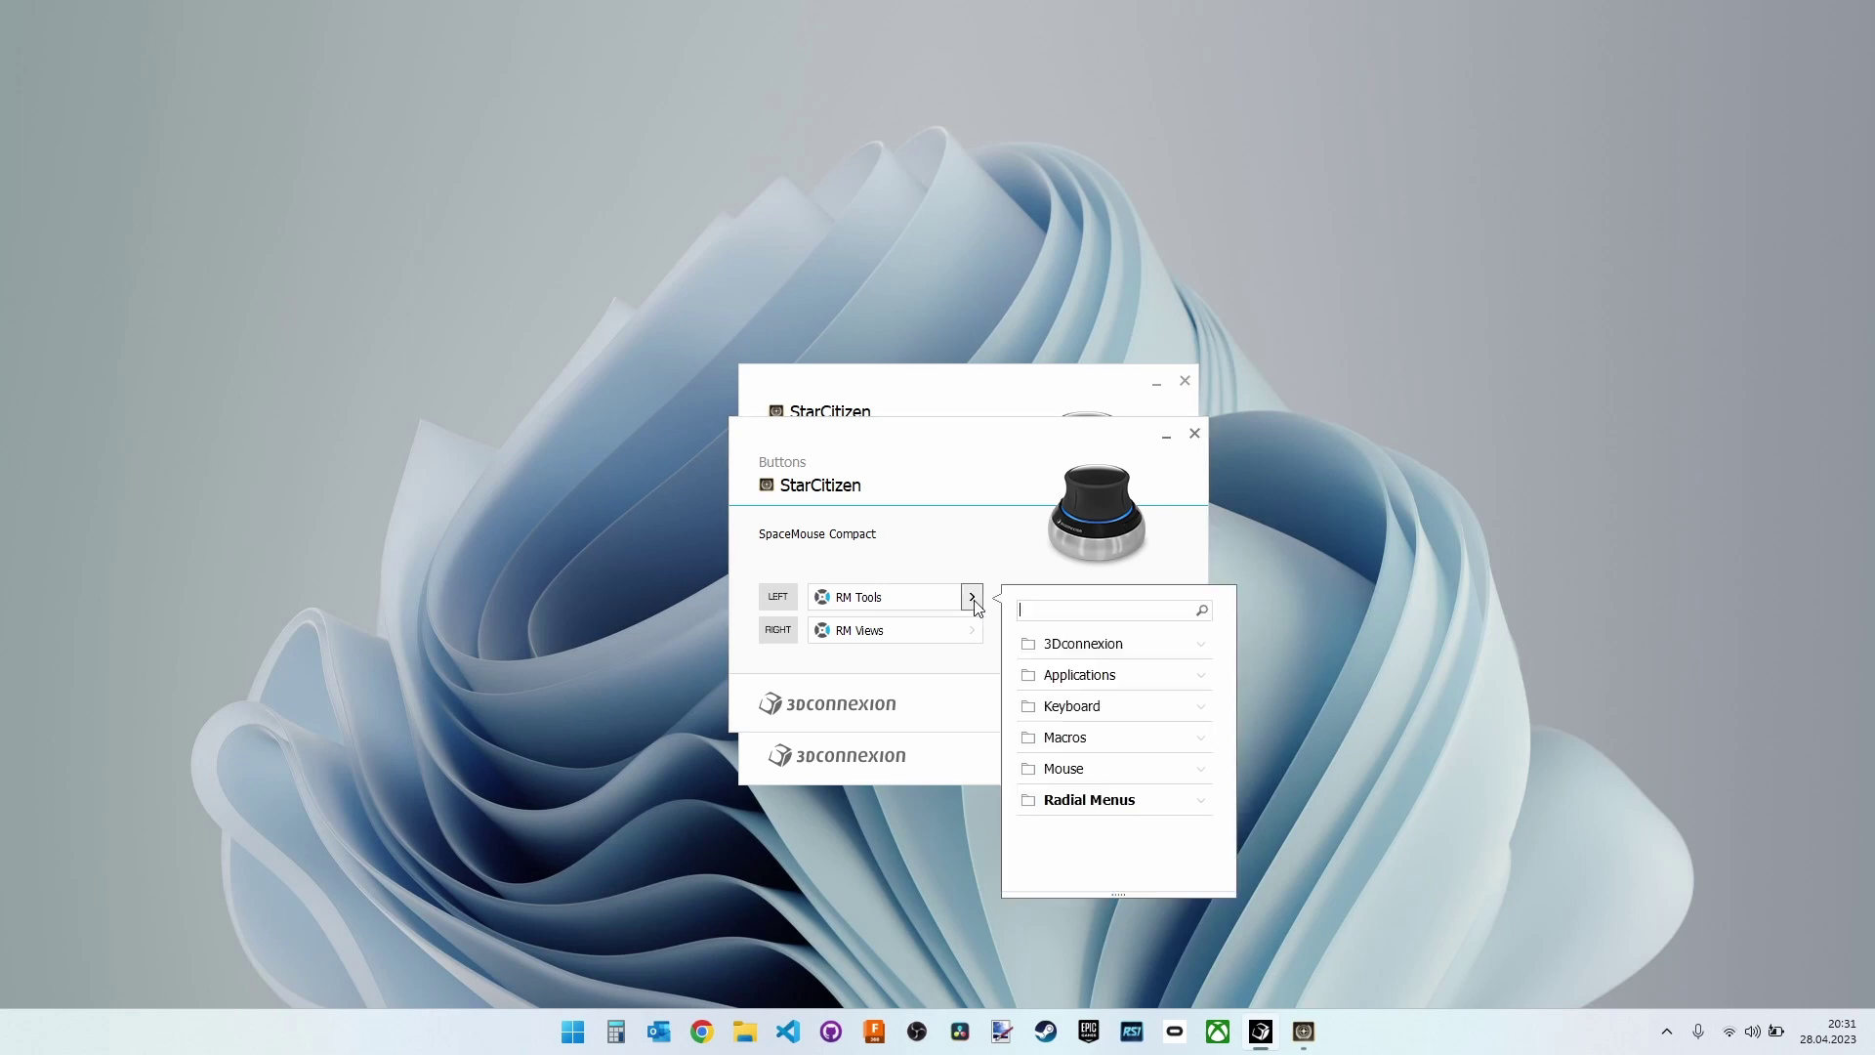
pyautogui.click(1070, 706)
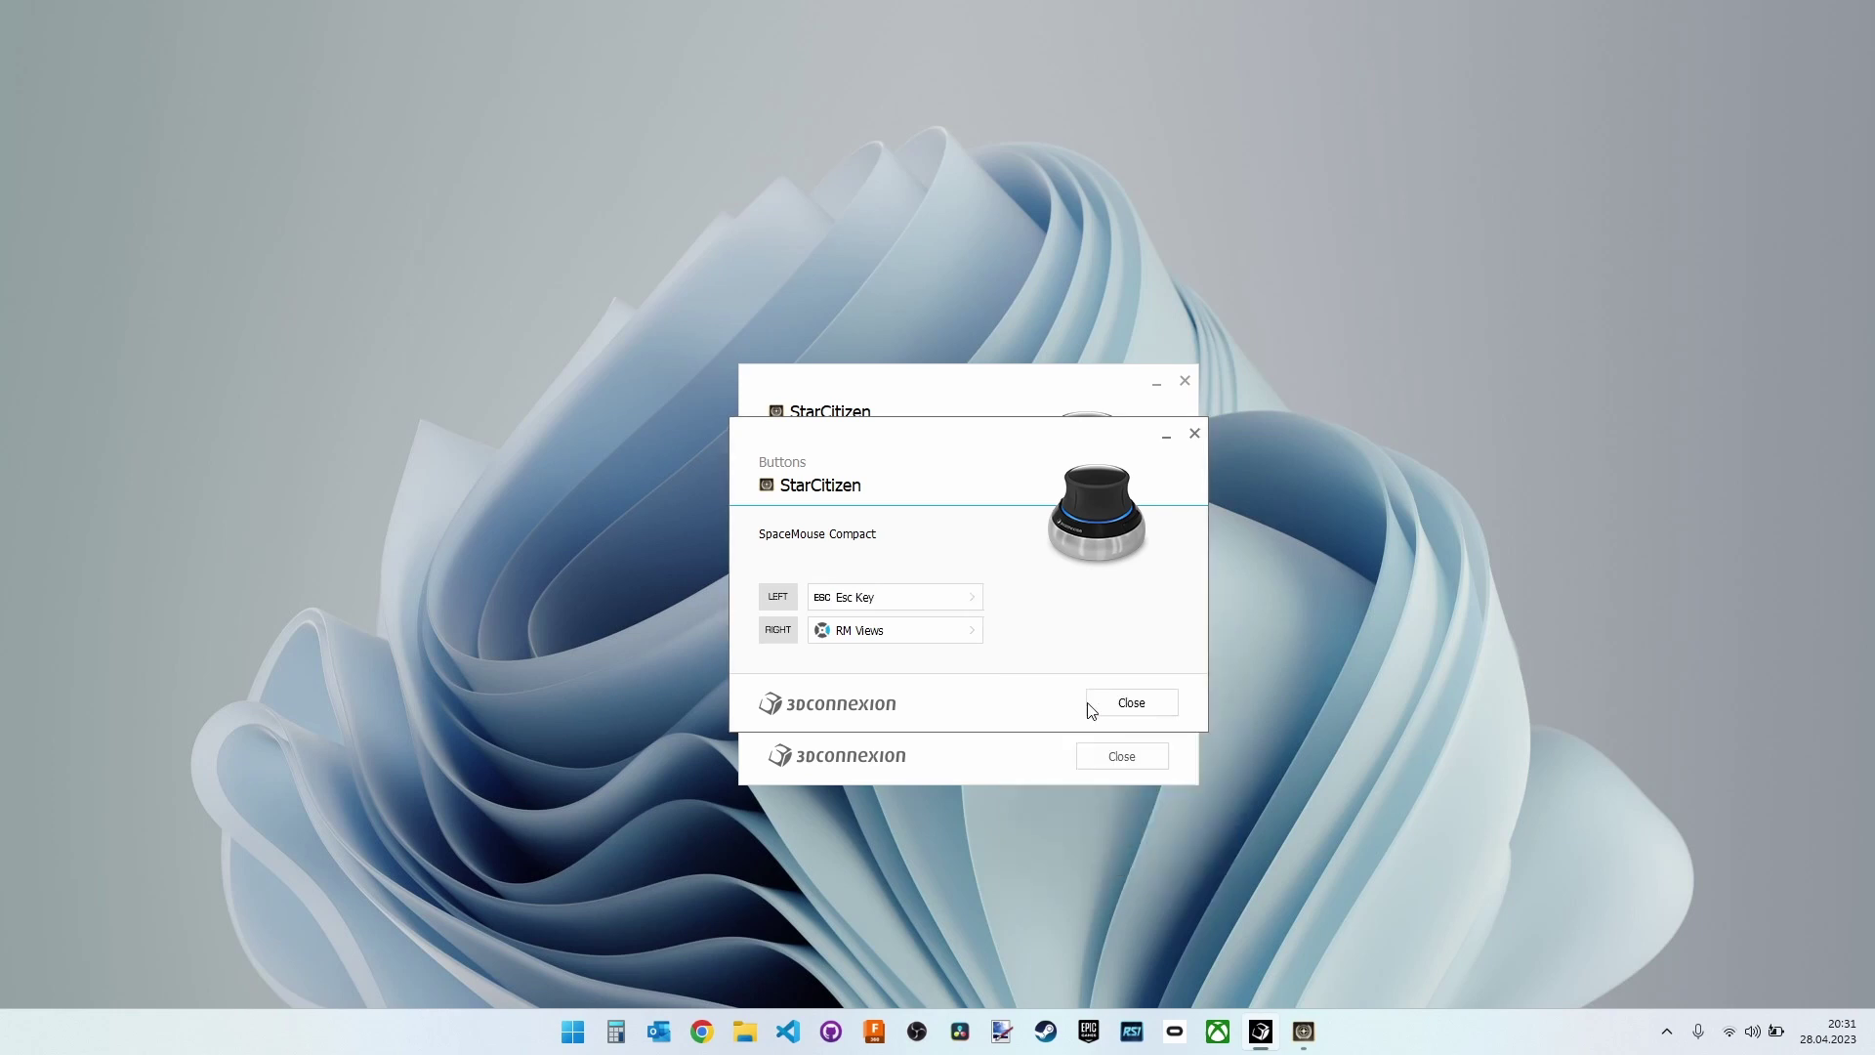
pyautogui.click(972, 630)
pyautogui.click(1072, 704)
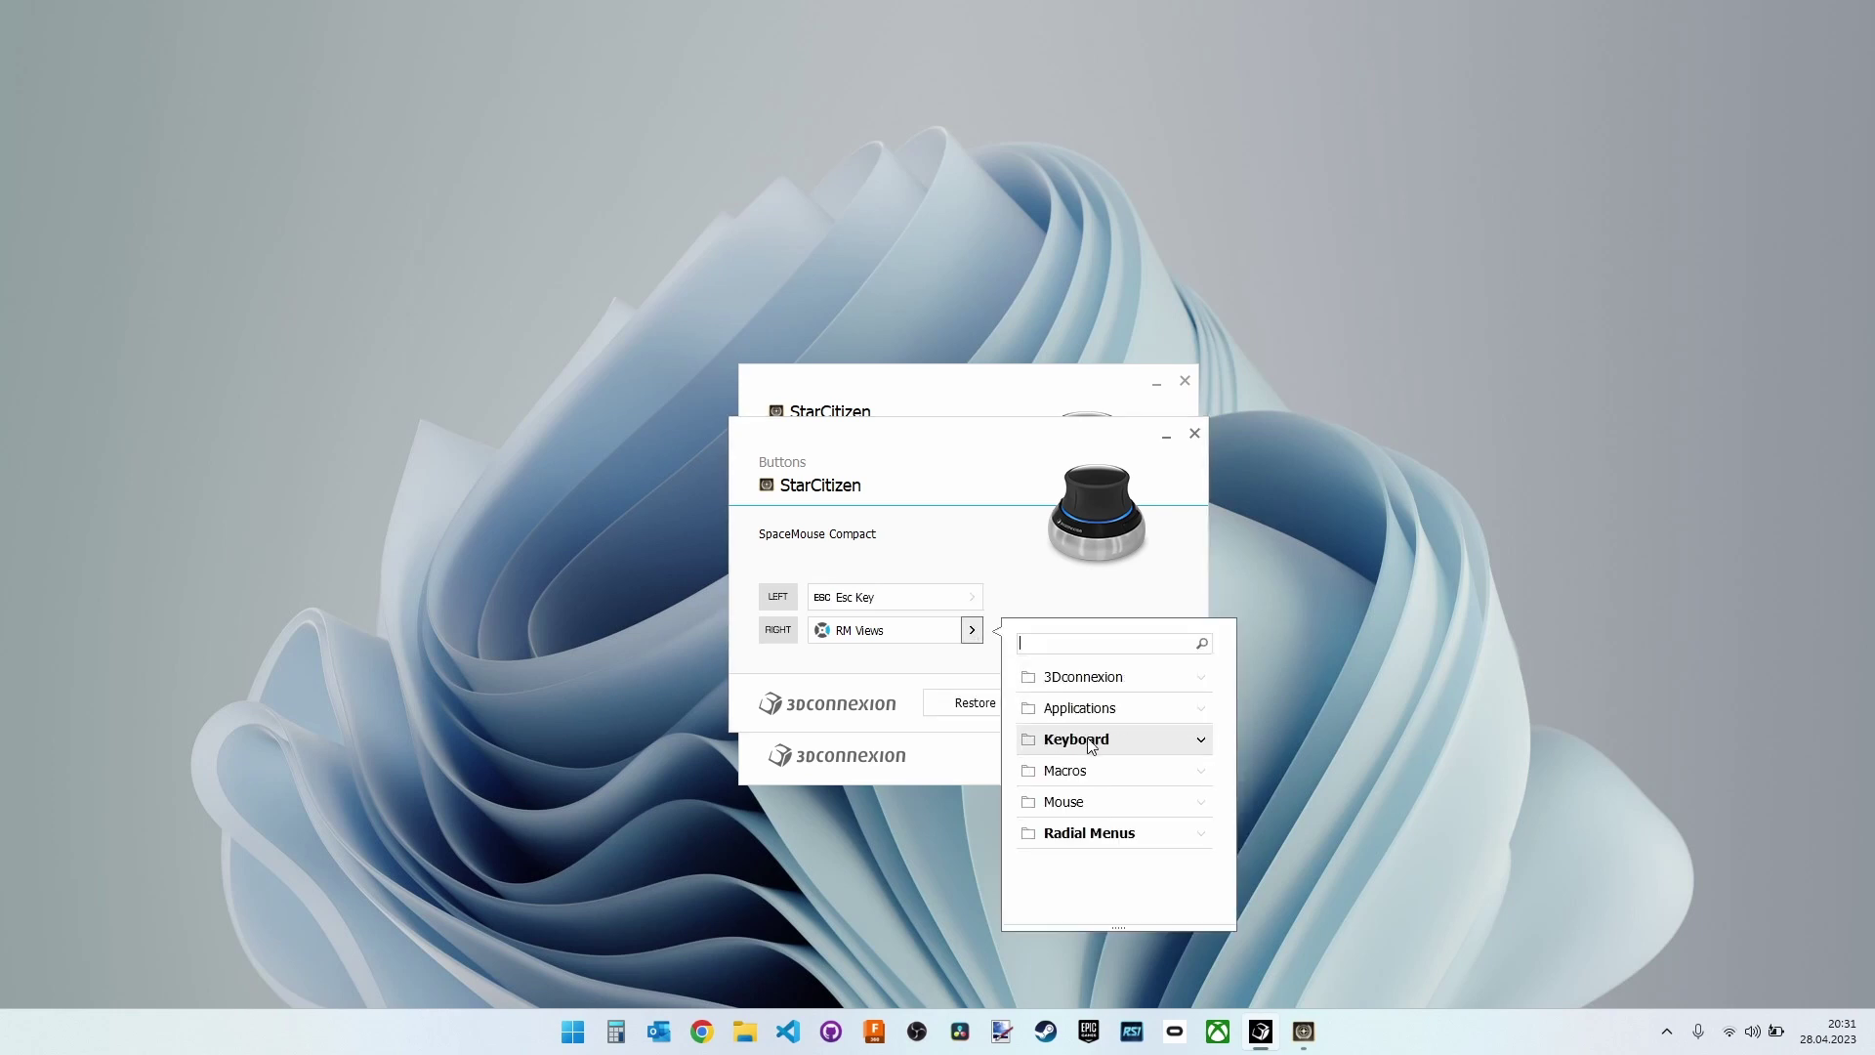
pyautogui.click(1092, 741)
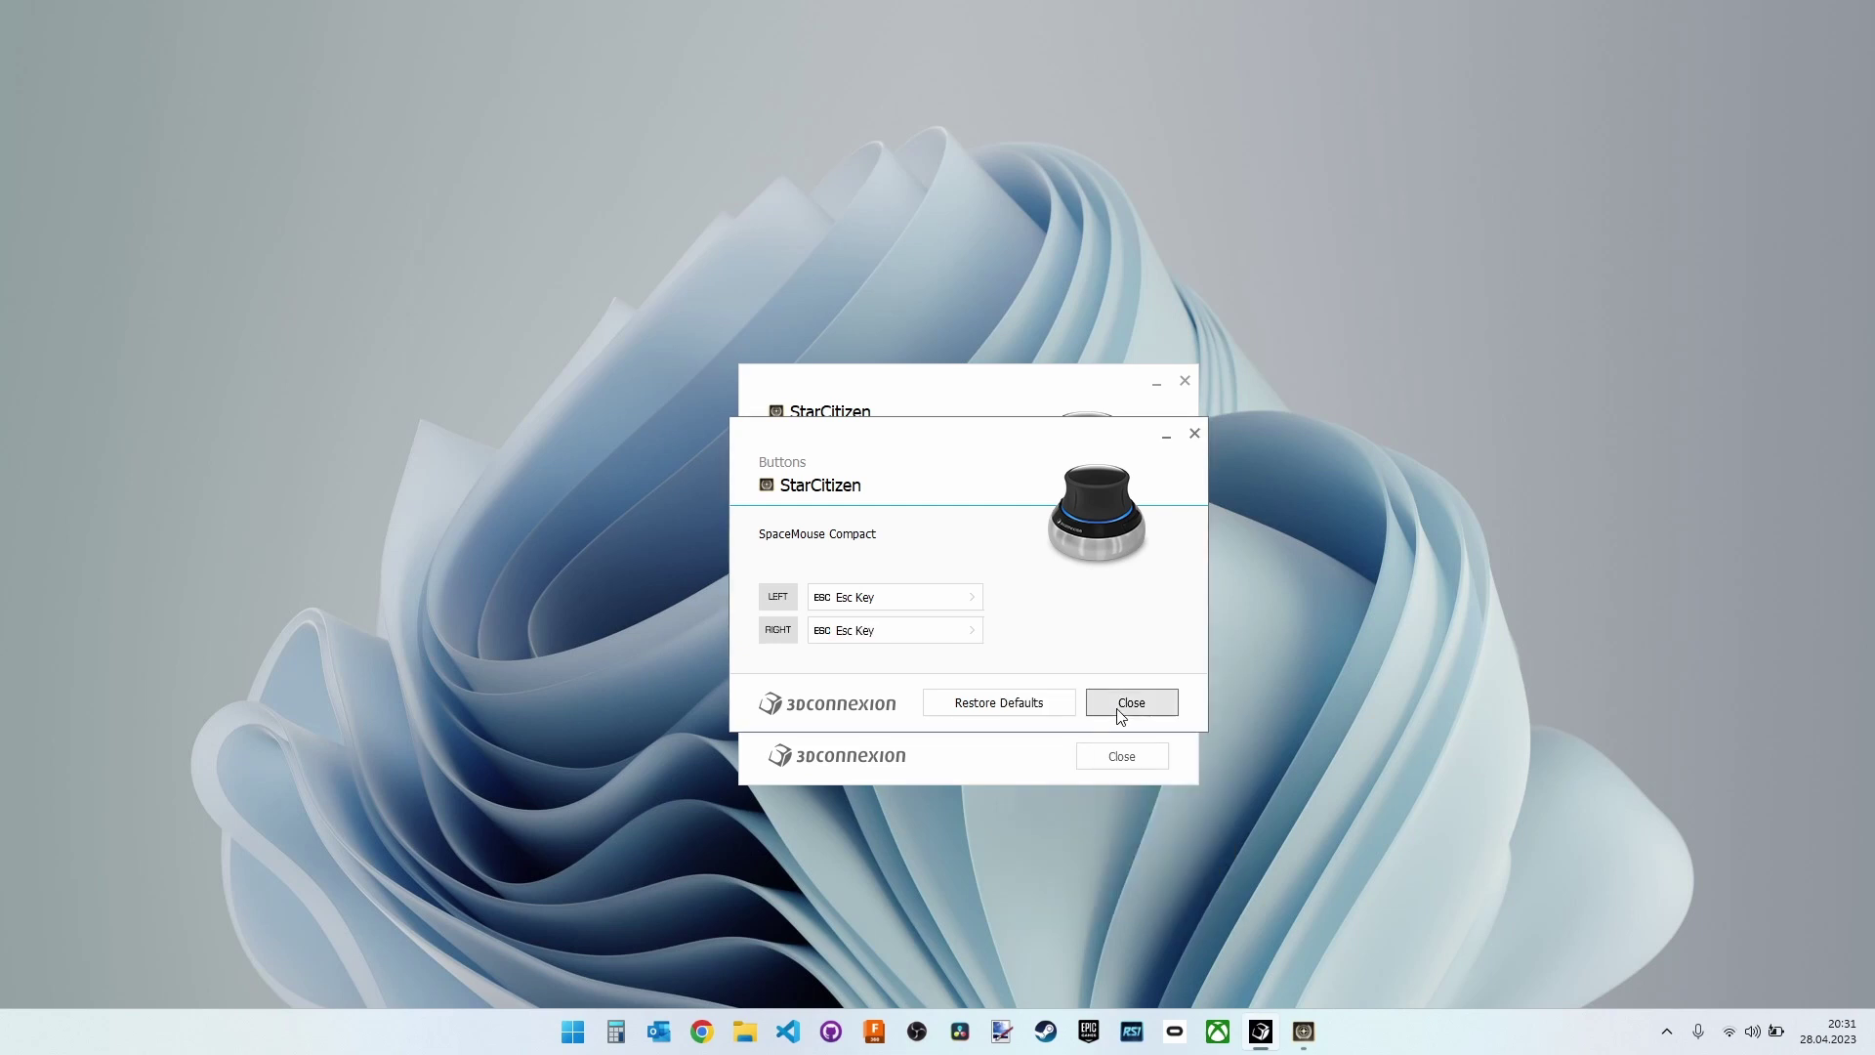
pyautogui.click(1121, 712)
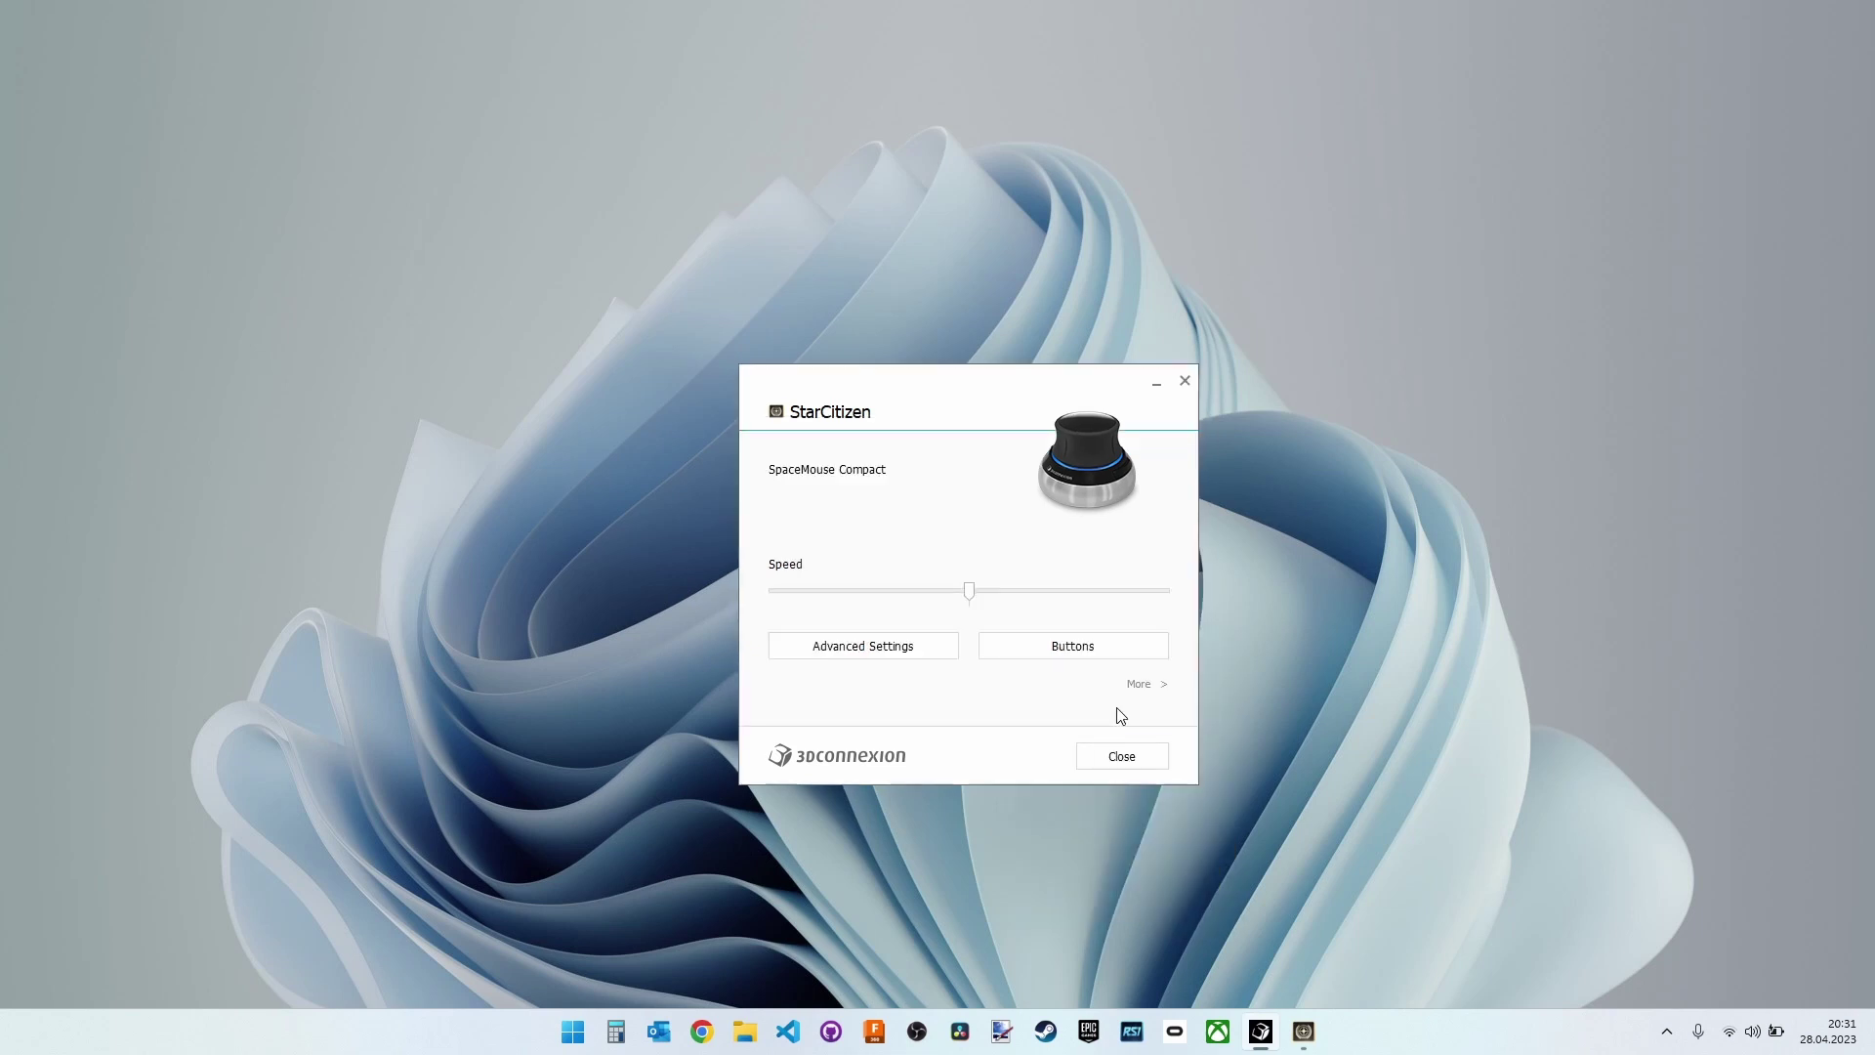
pyautogui.click(1121, 757)
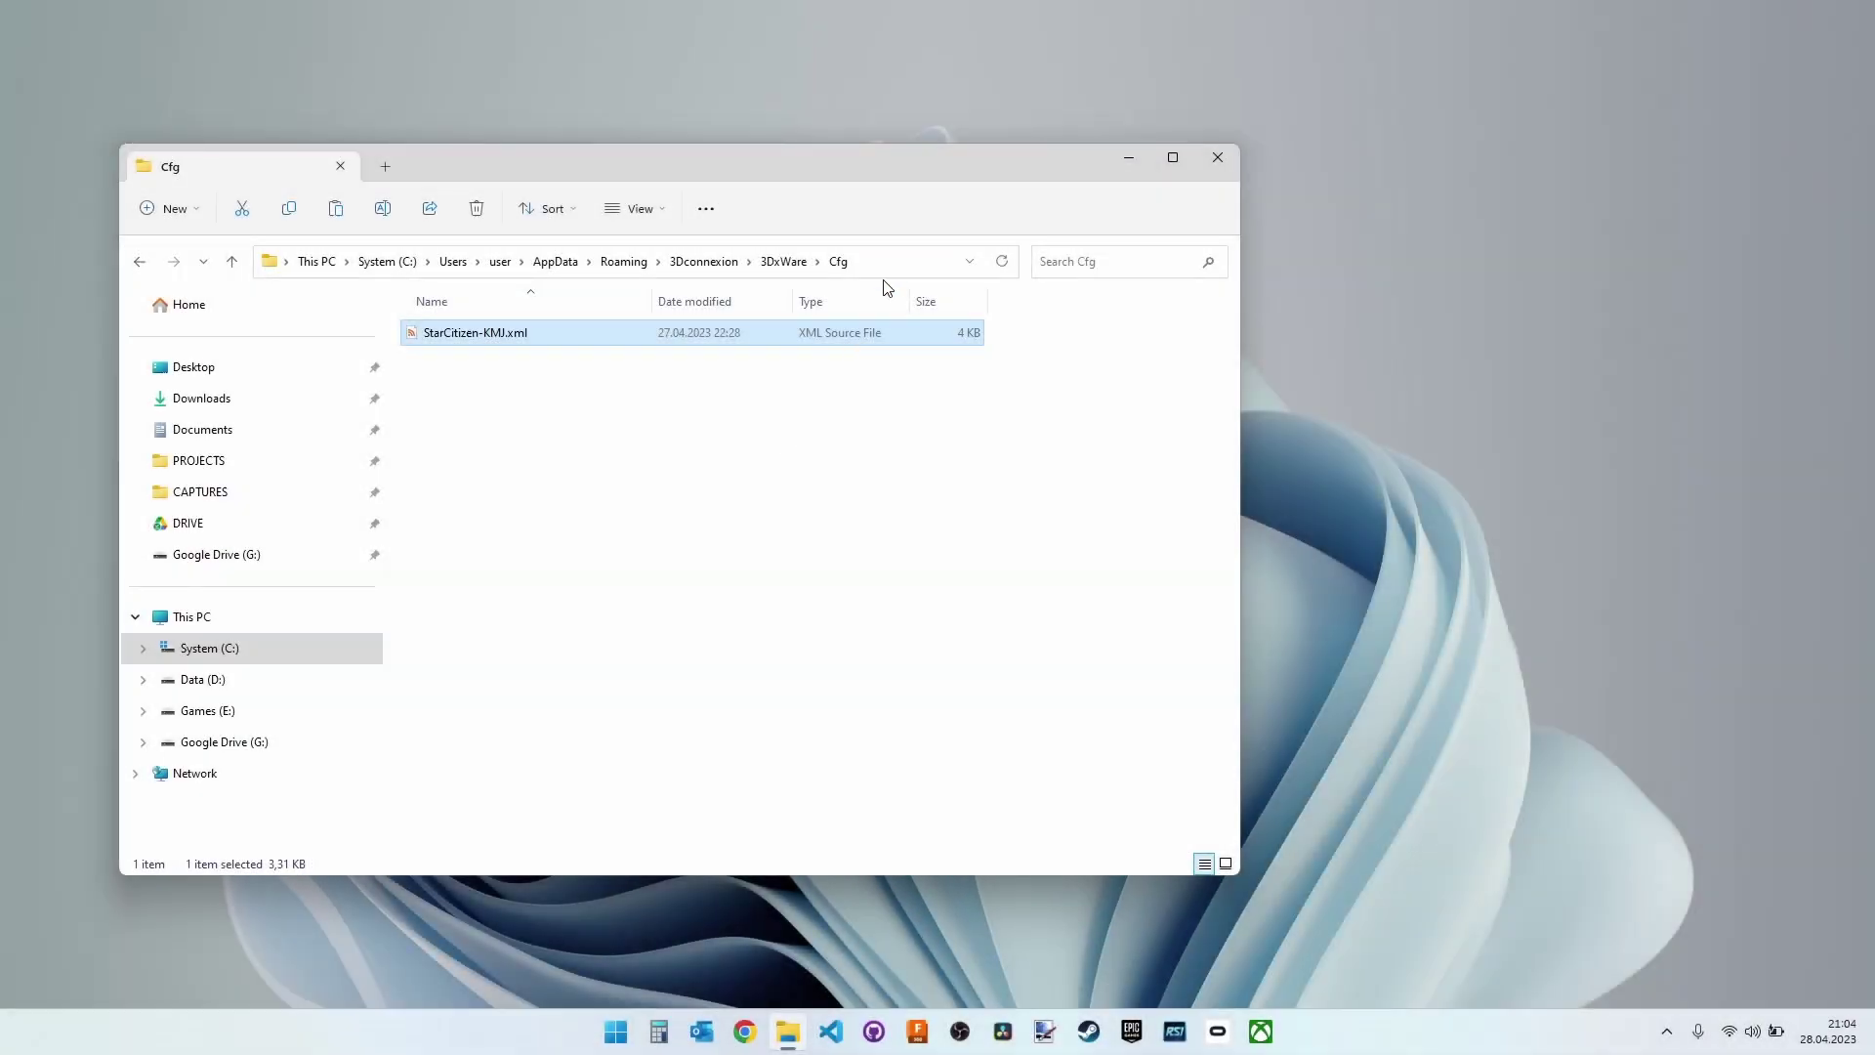
# Go to the AppData folder through the Explorer address bar
pyautogui.click(893, 264)
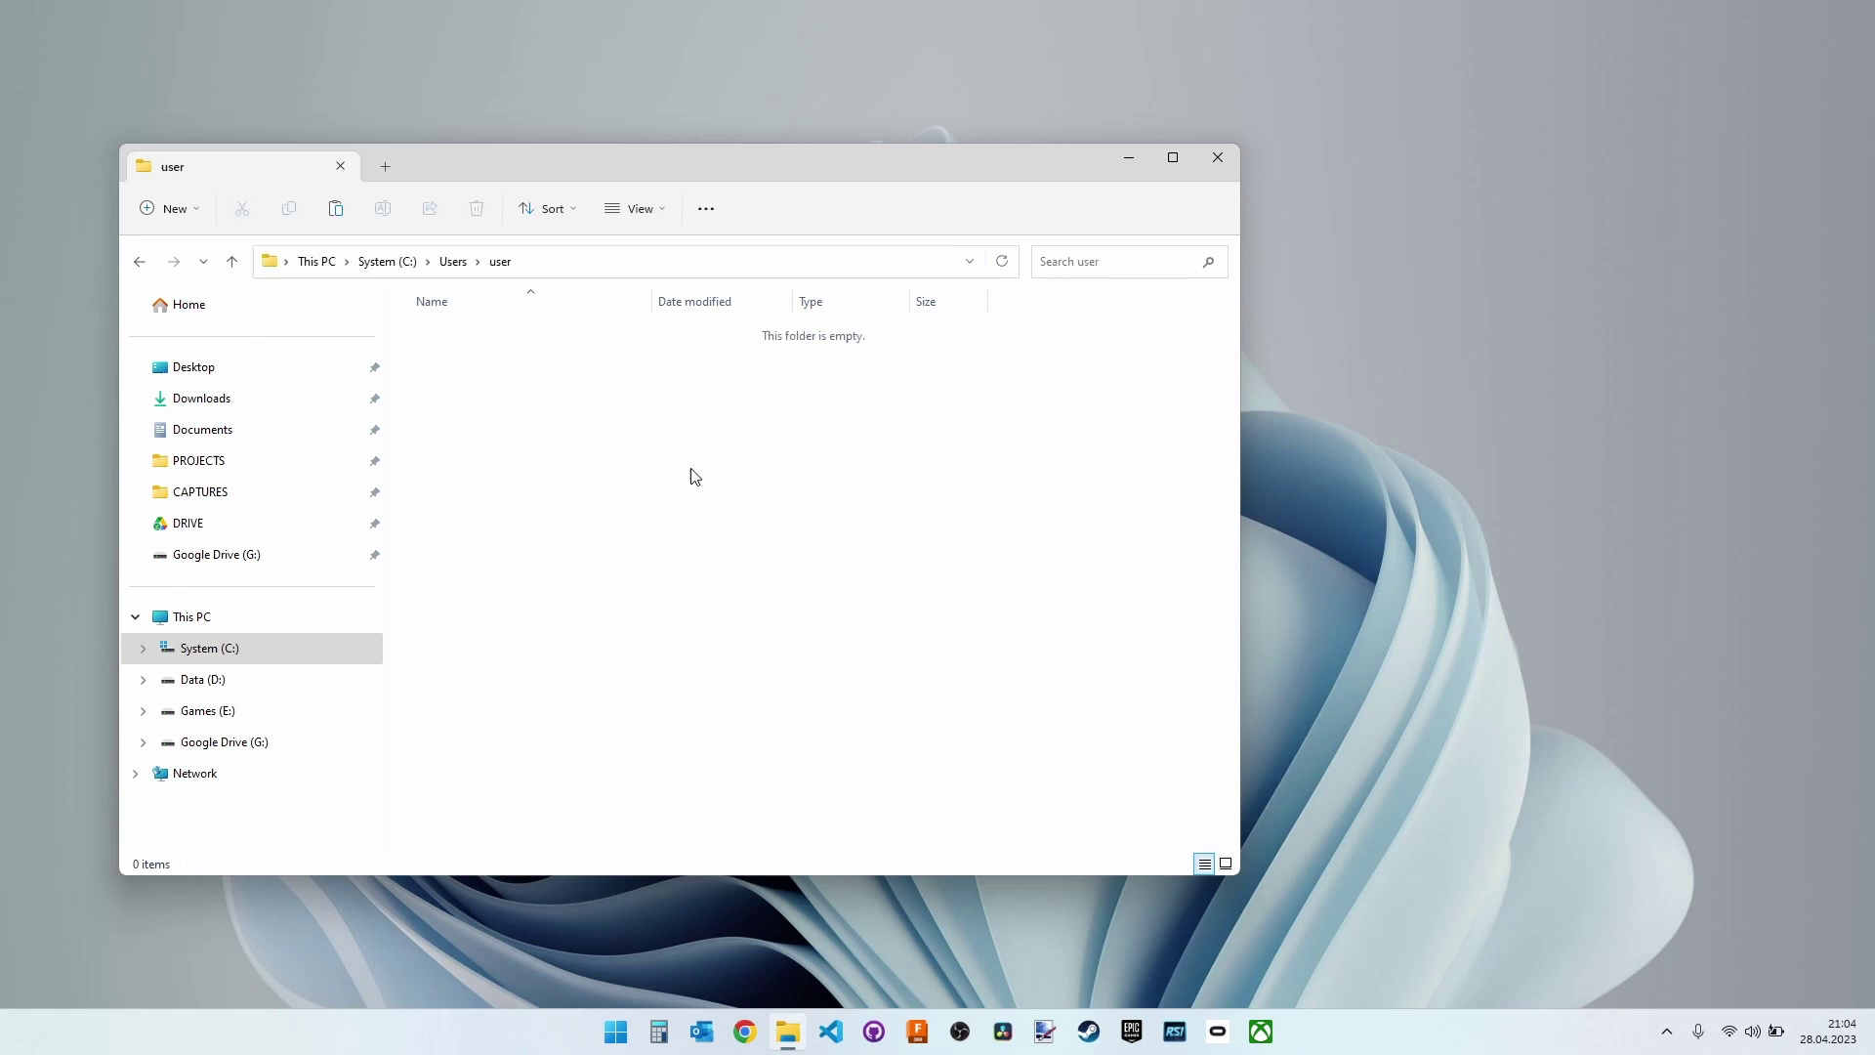
pyautogui.click(612, 262)
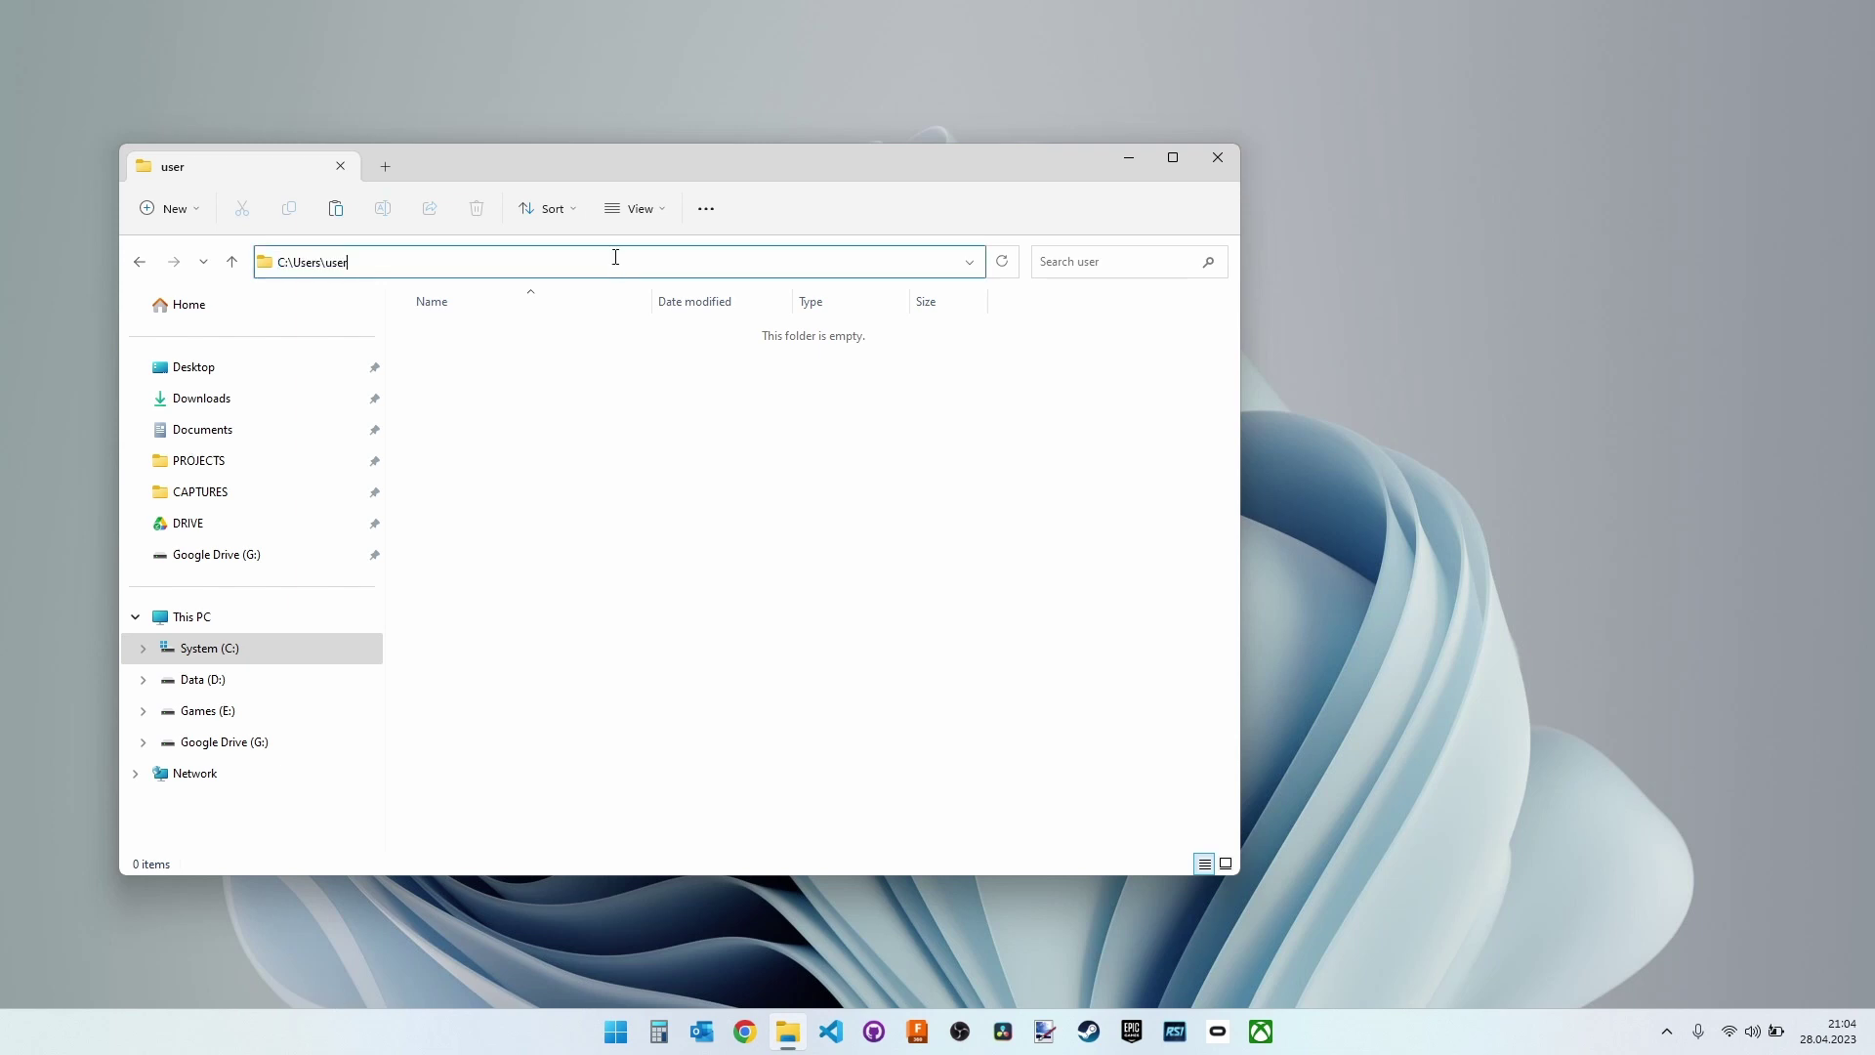
pyautogui.write('\\AppD')
pyautogui.write('ata')
pyautogui.press('Return')
# Browse Roaming\3Dconnexion\3DxWare\Cfg and bring up the context menu for StarCitizen-KMJ.xml
pyautogui.click(445, 335)
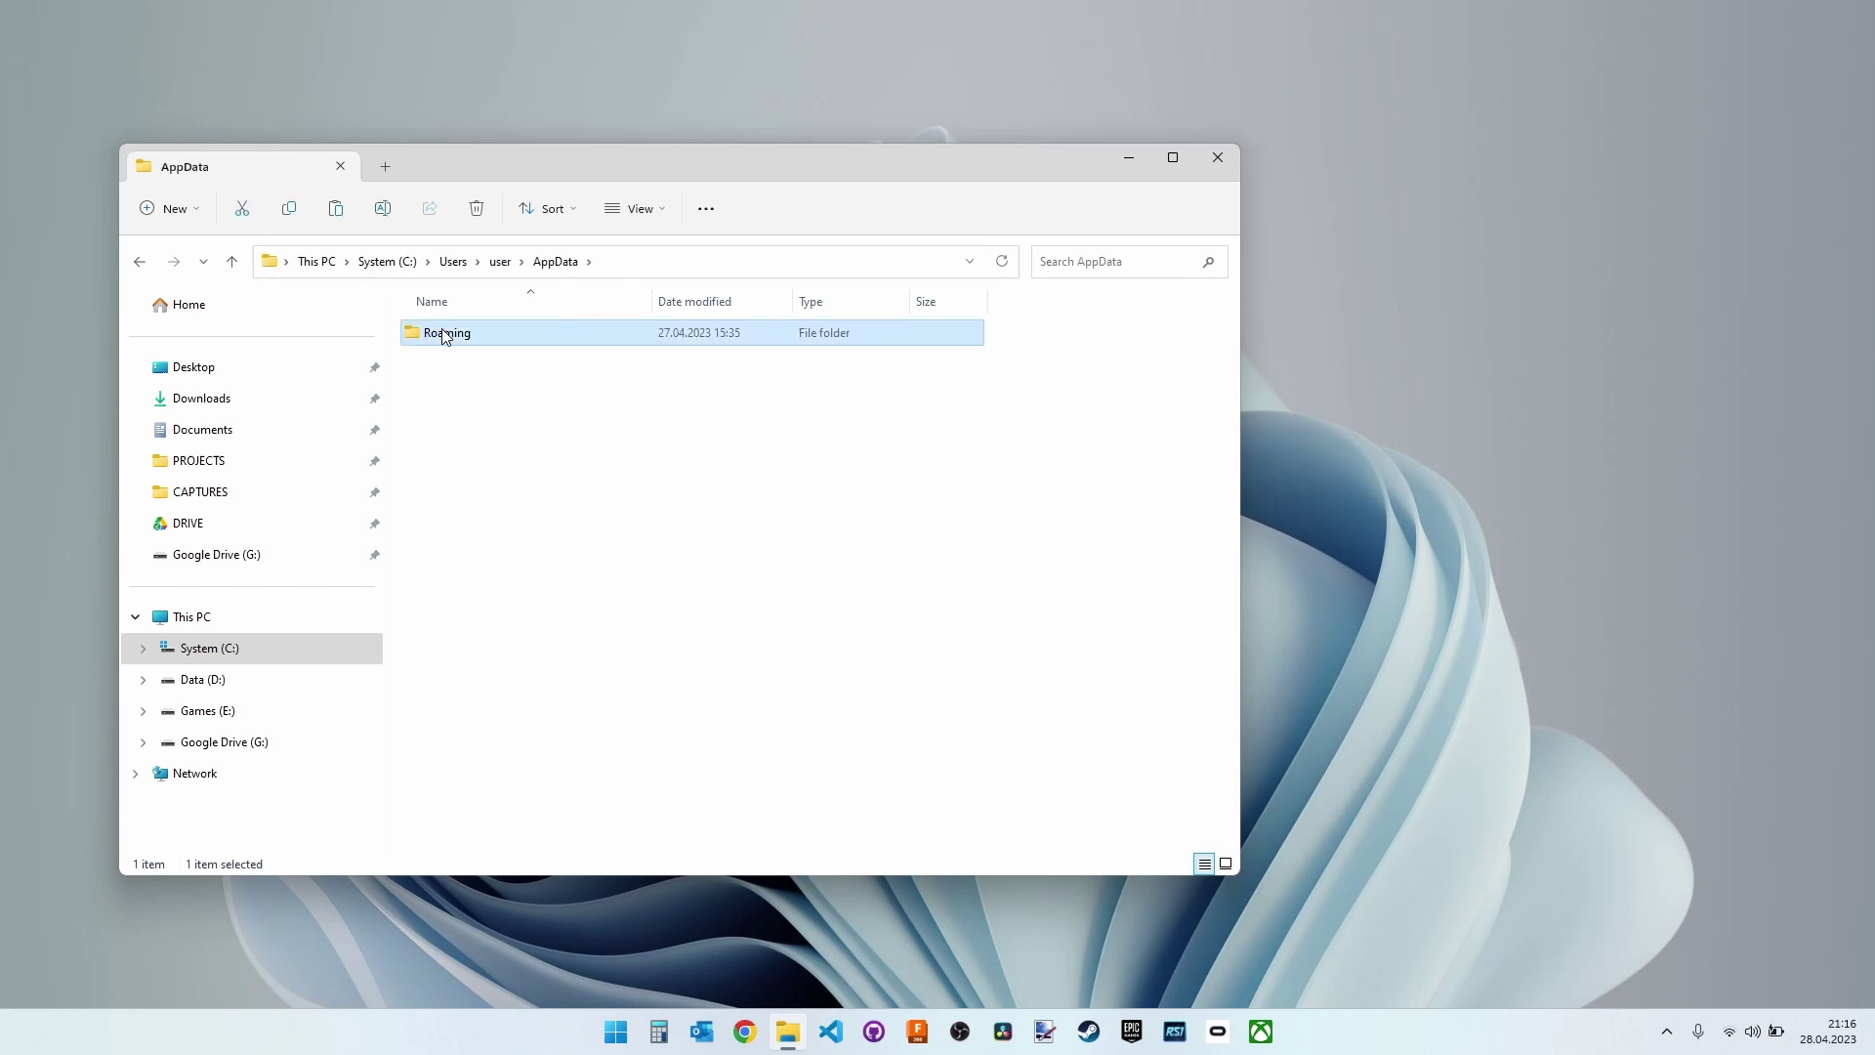
pyautogui.doubleClick(446, 334)
pyautogui.doubleClick(445, 334)
pyautogui.click(445, 334)
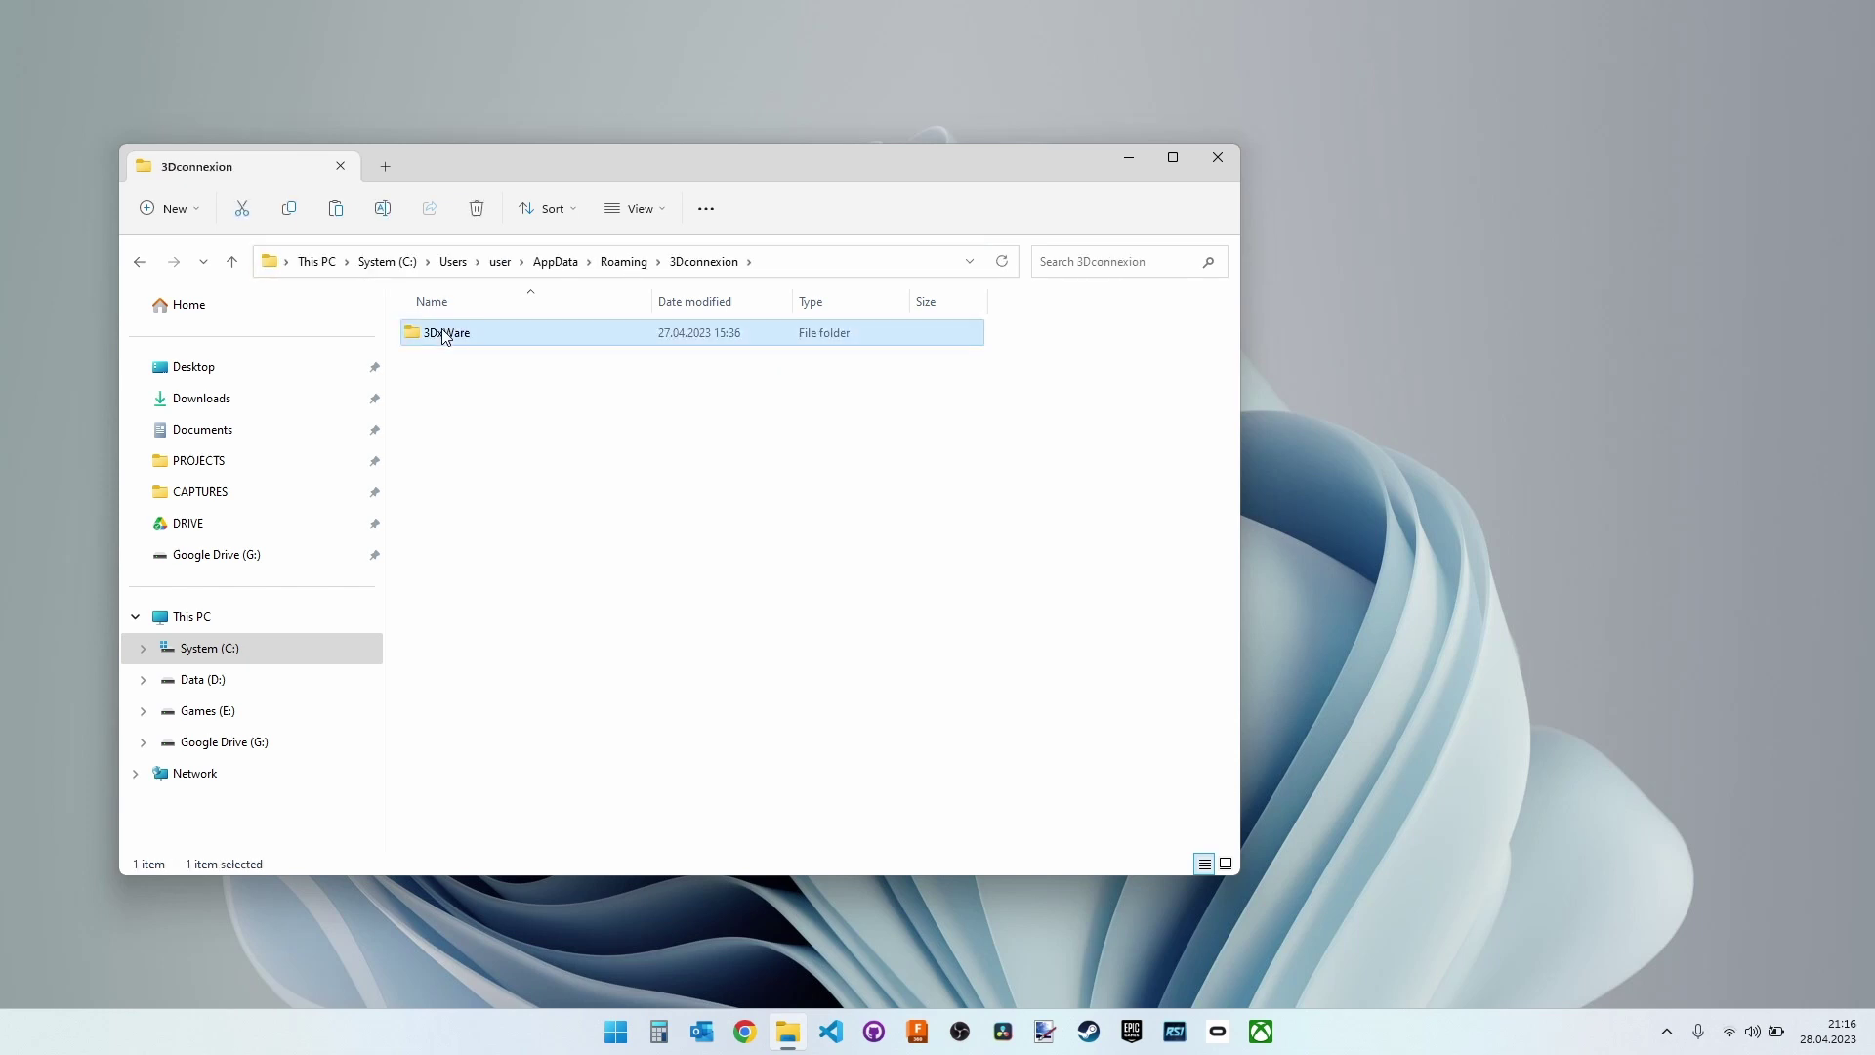
pyautogui.doubleClick(445, 334)
pyautogui.doubleClick(446, 335)
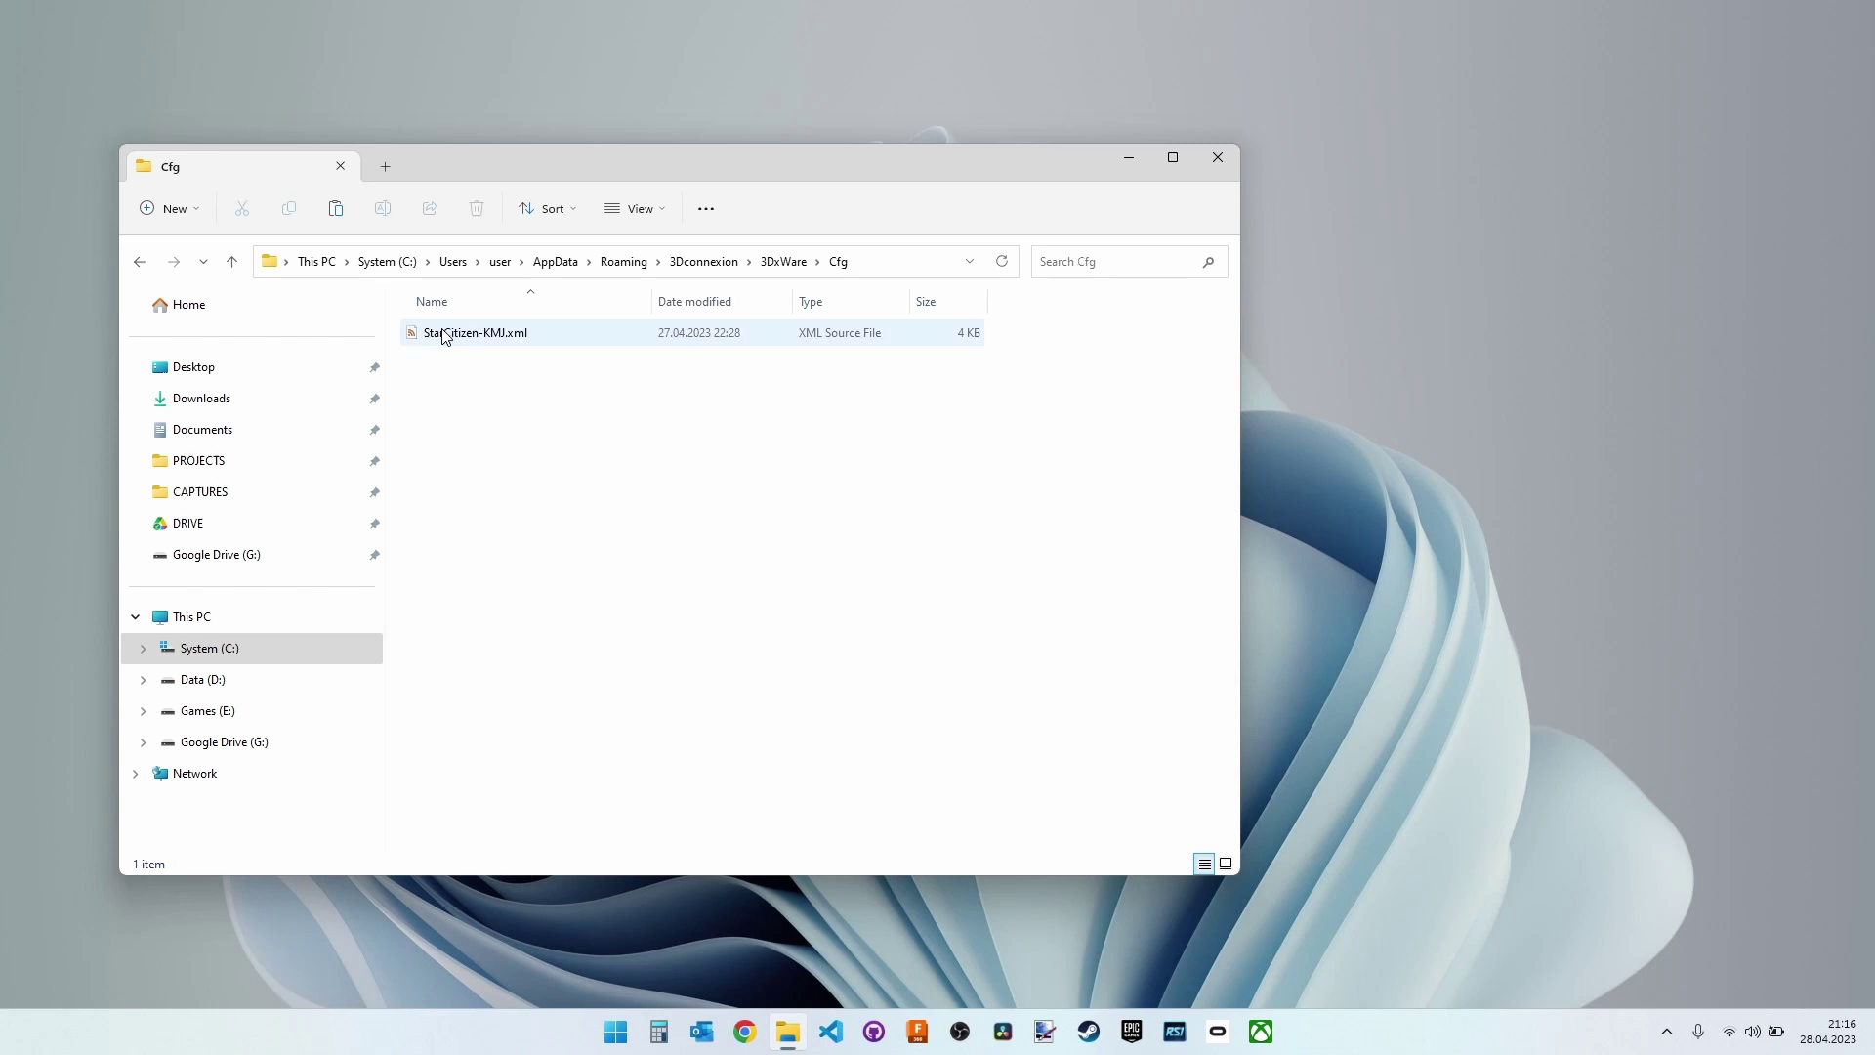
pyautogui.click(445, 335)
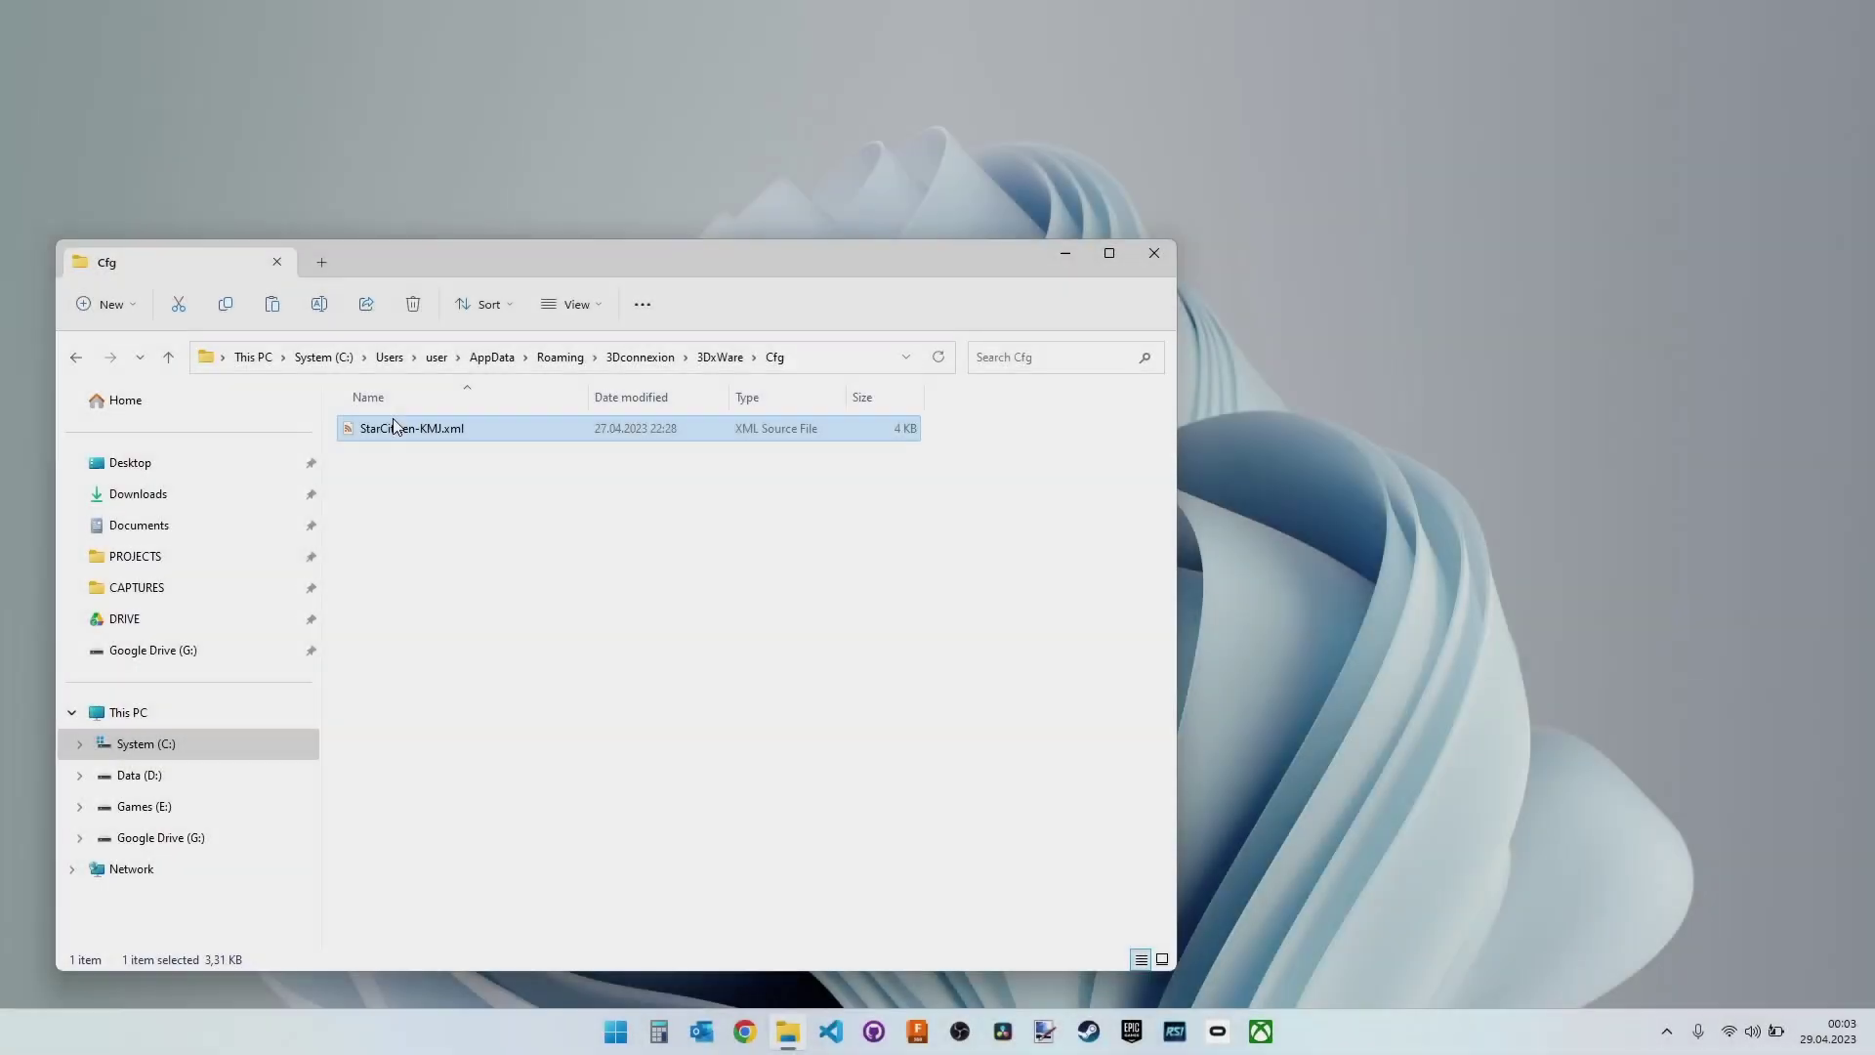
pyautogui.rightClick(395, 428)
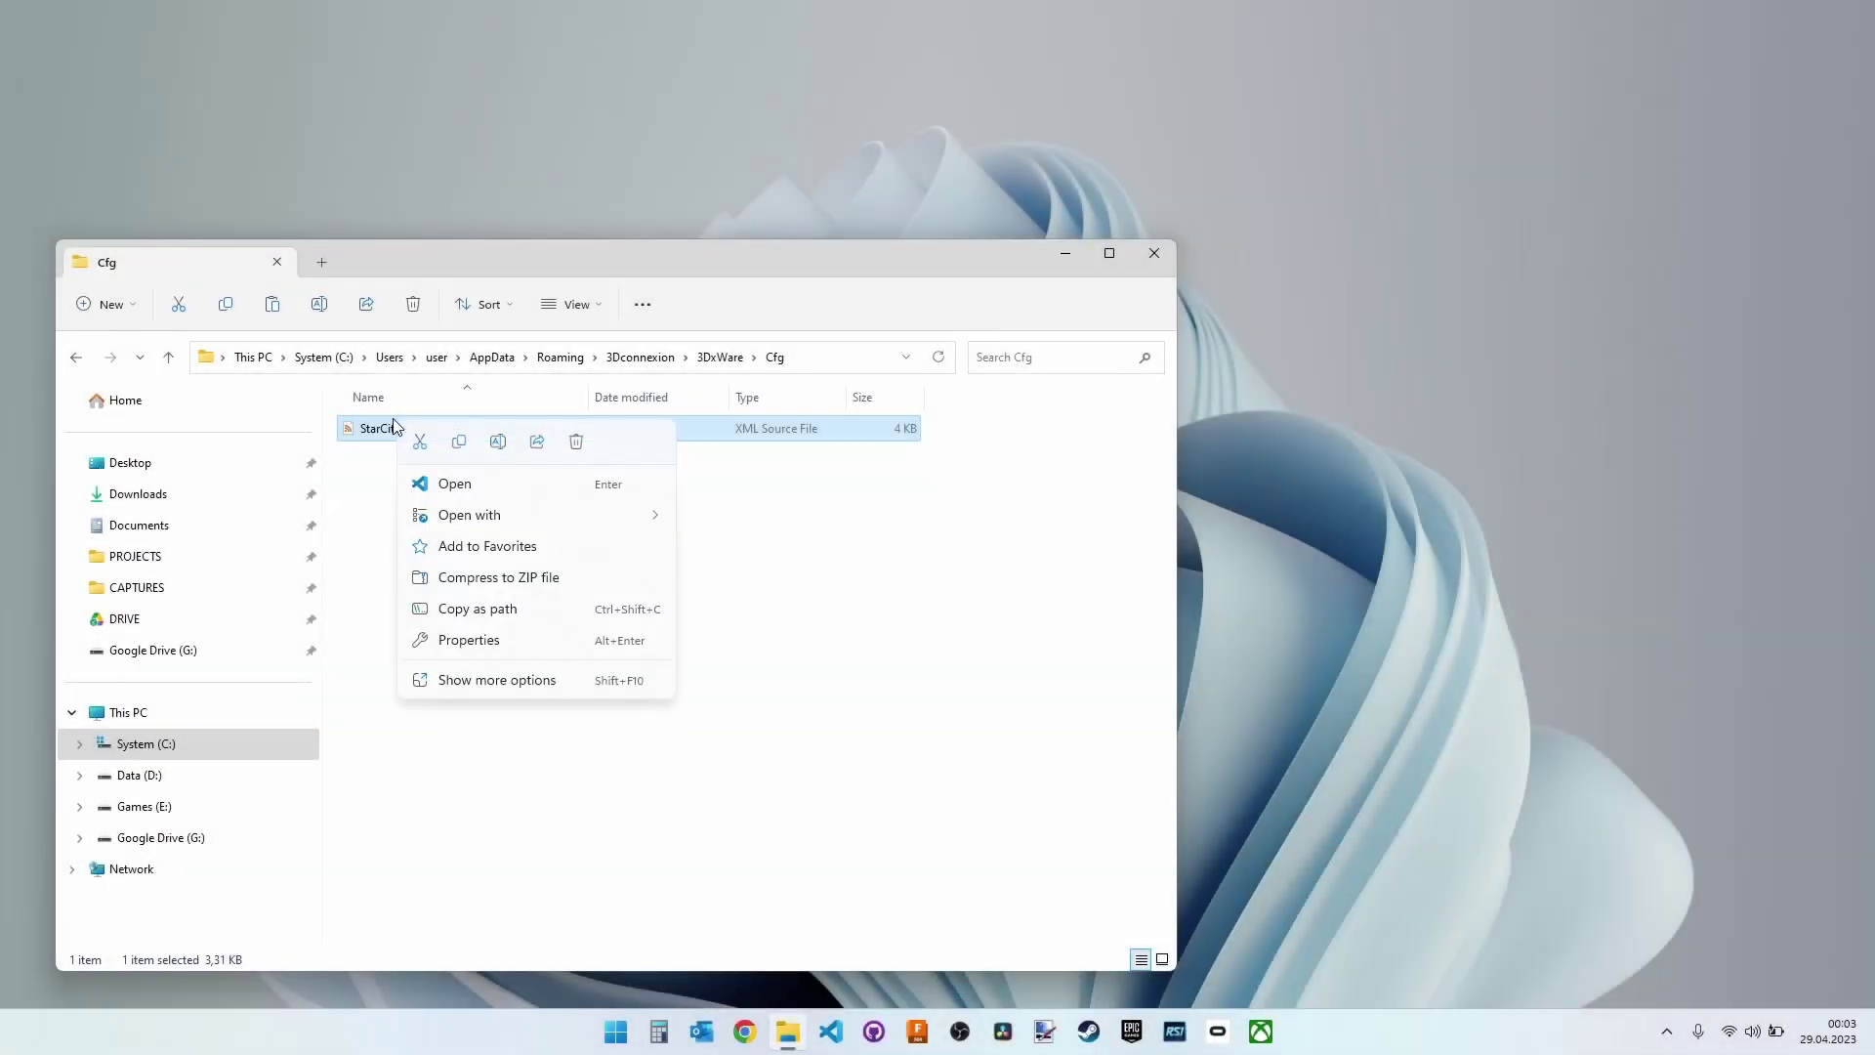
# Open StarCitizen-KMJ.xml in VS Code and inspect the program entries and X, Y, Z input IDs
pyautogui.click(455, 483)
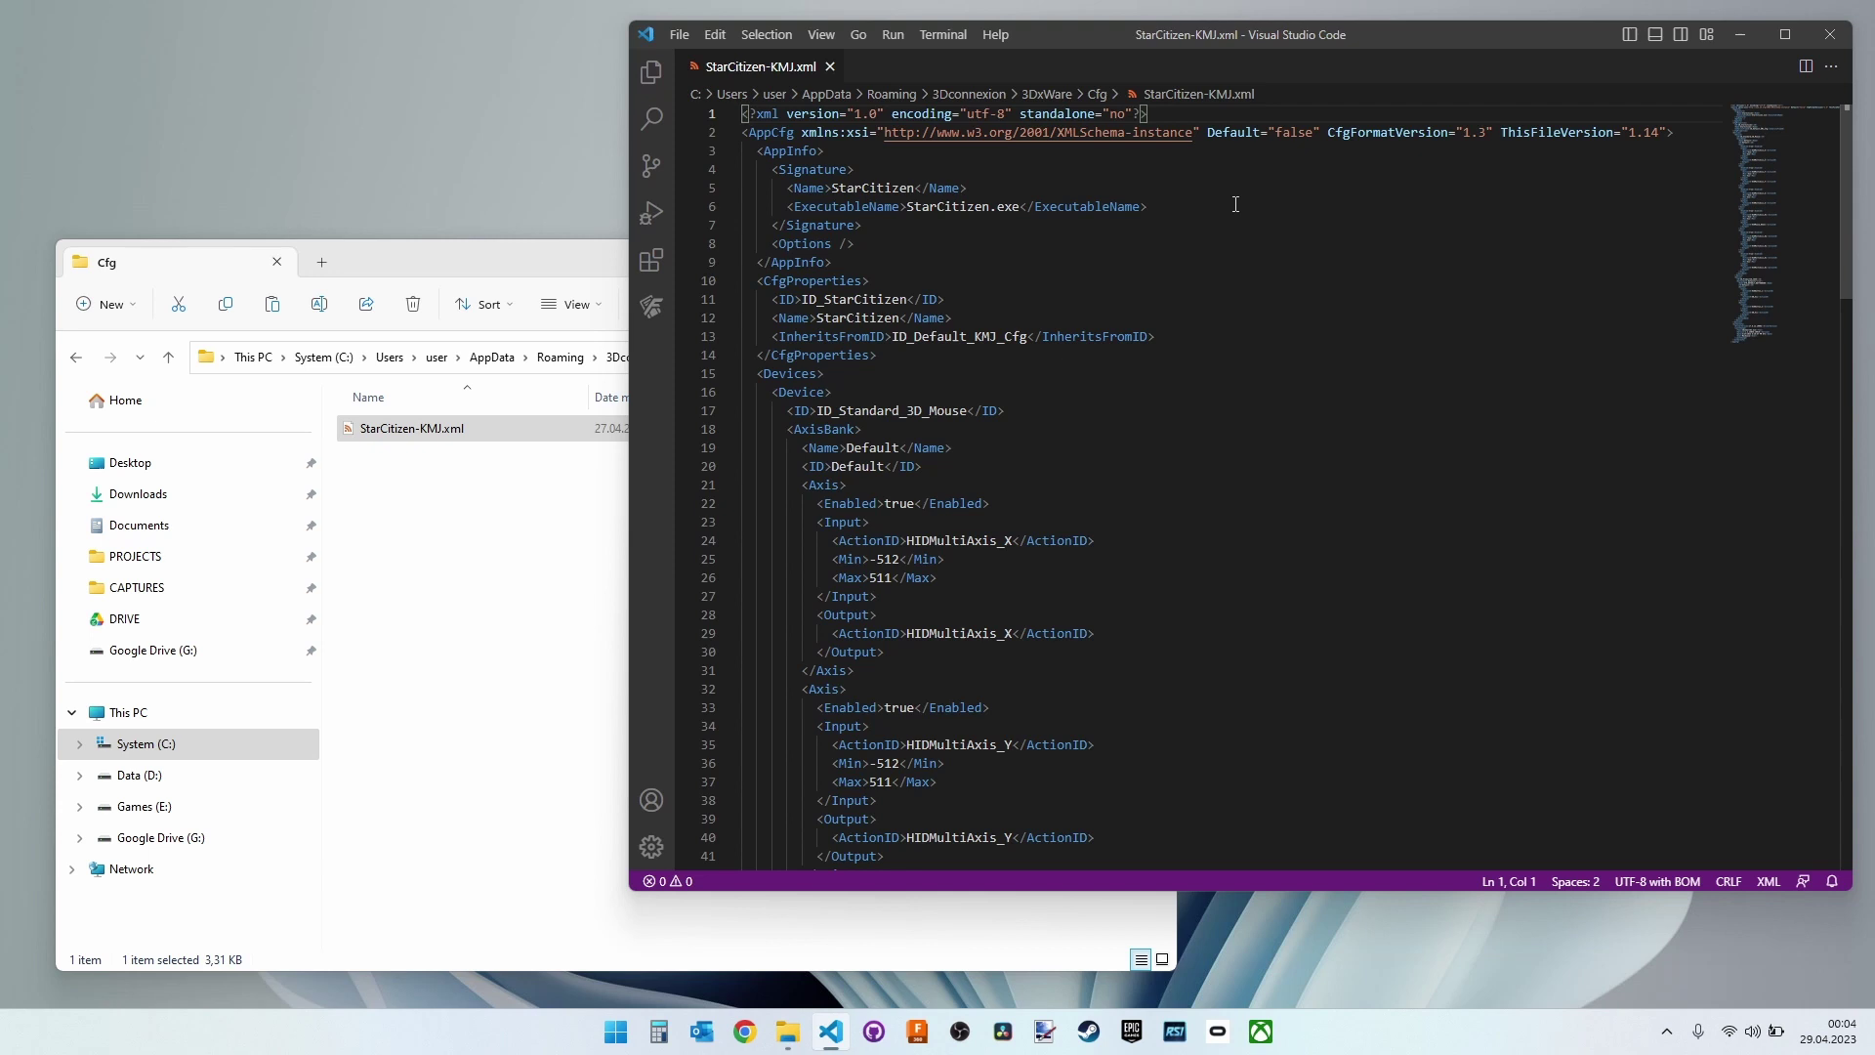
pyautogui.moveTo(1236, 205); pyautogui.dragTo(1210, 176)
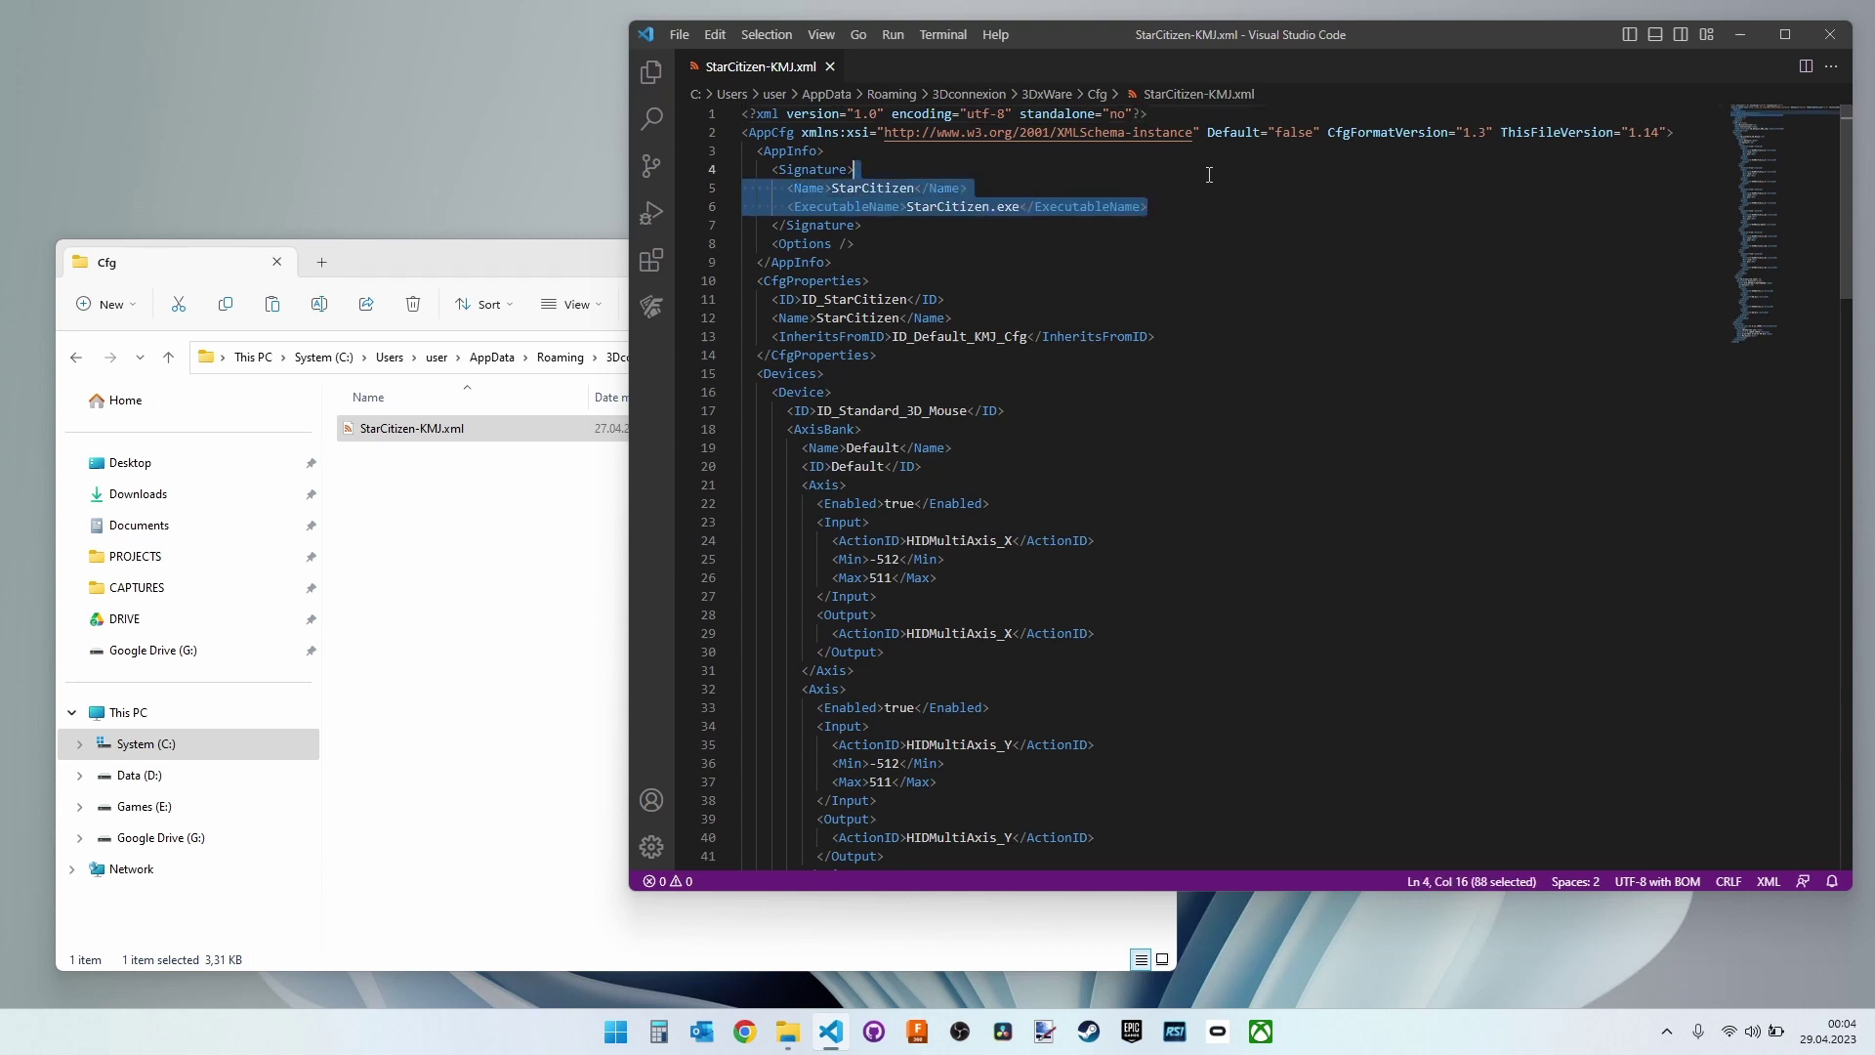
pyautogui.scroll(-6, 1310, 317)
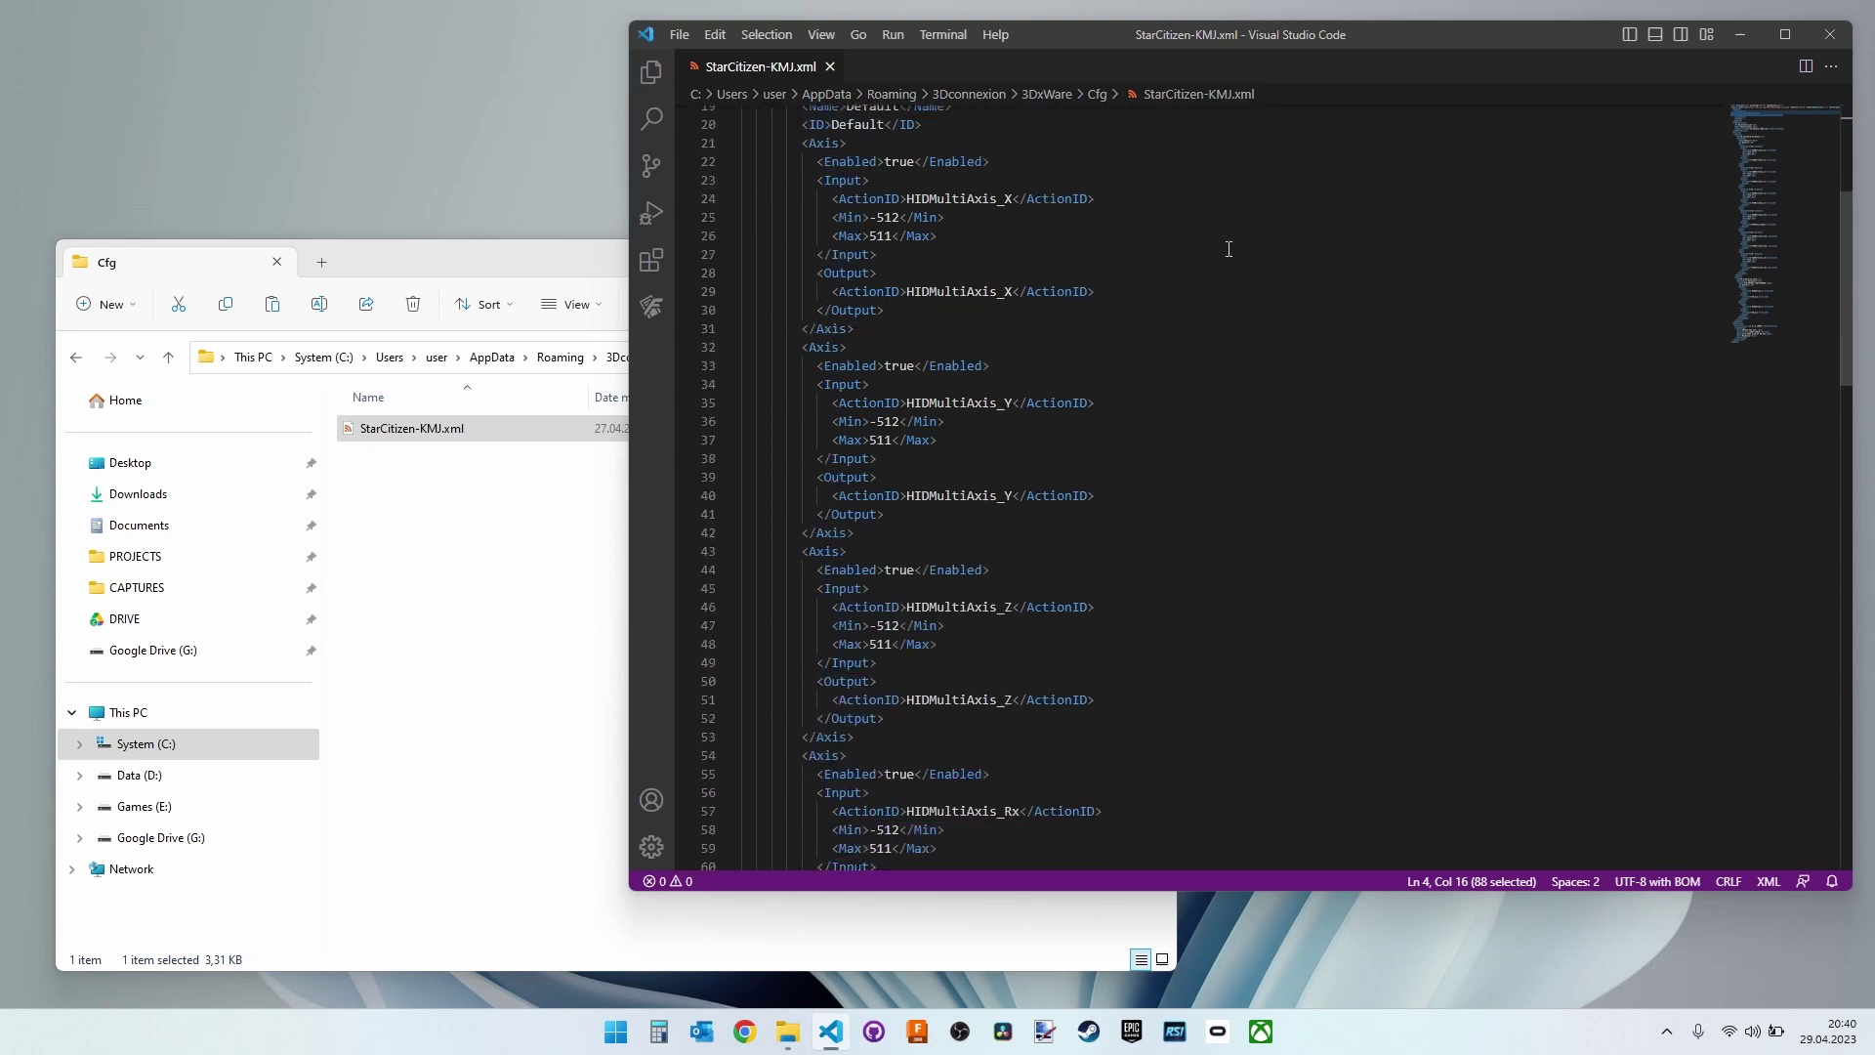
pyautogui.moveTo(1217, 199); pyautogui.dragTo(1184, 183)
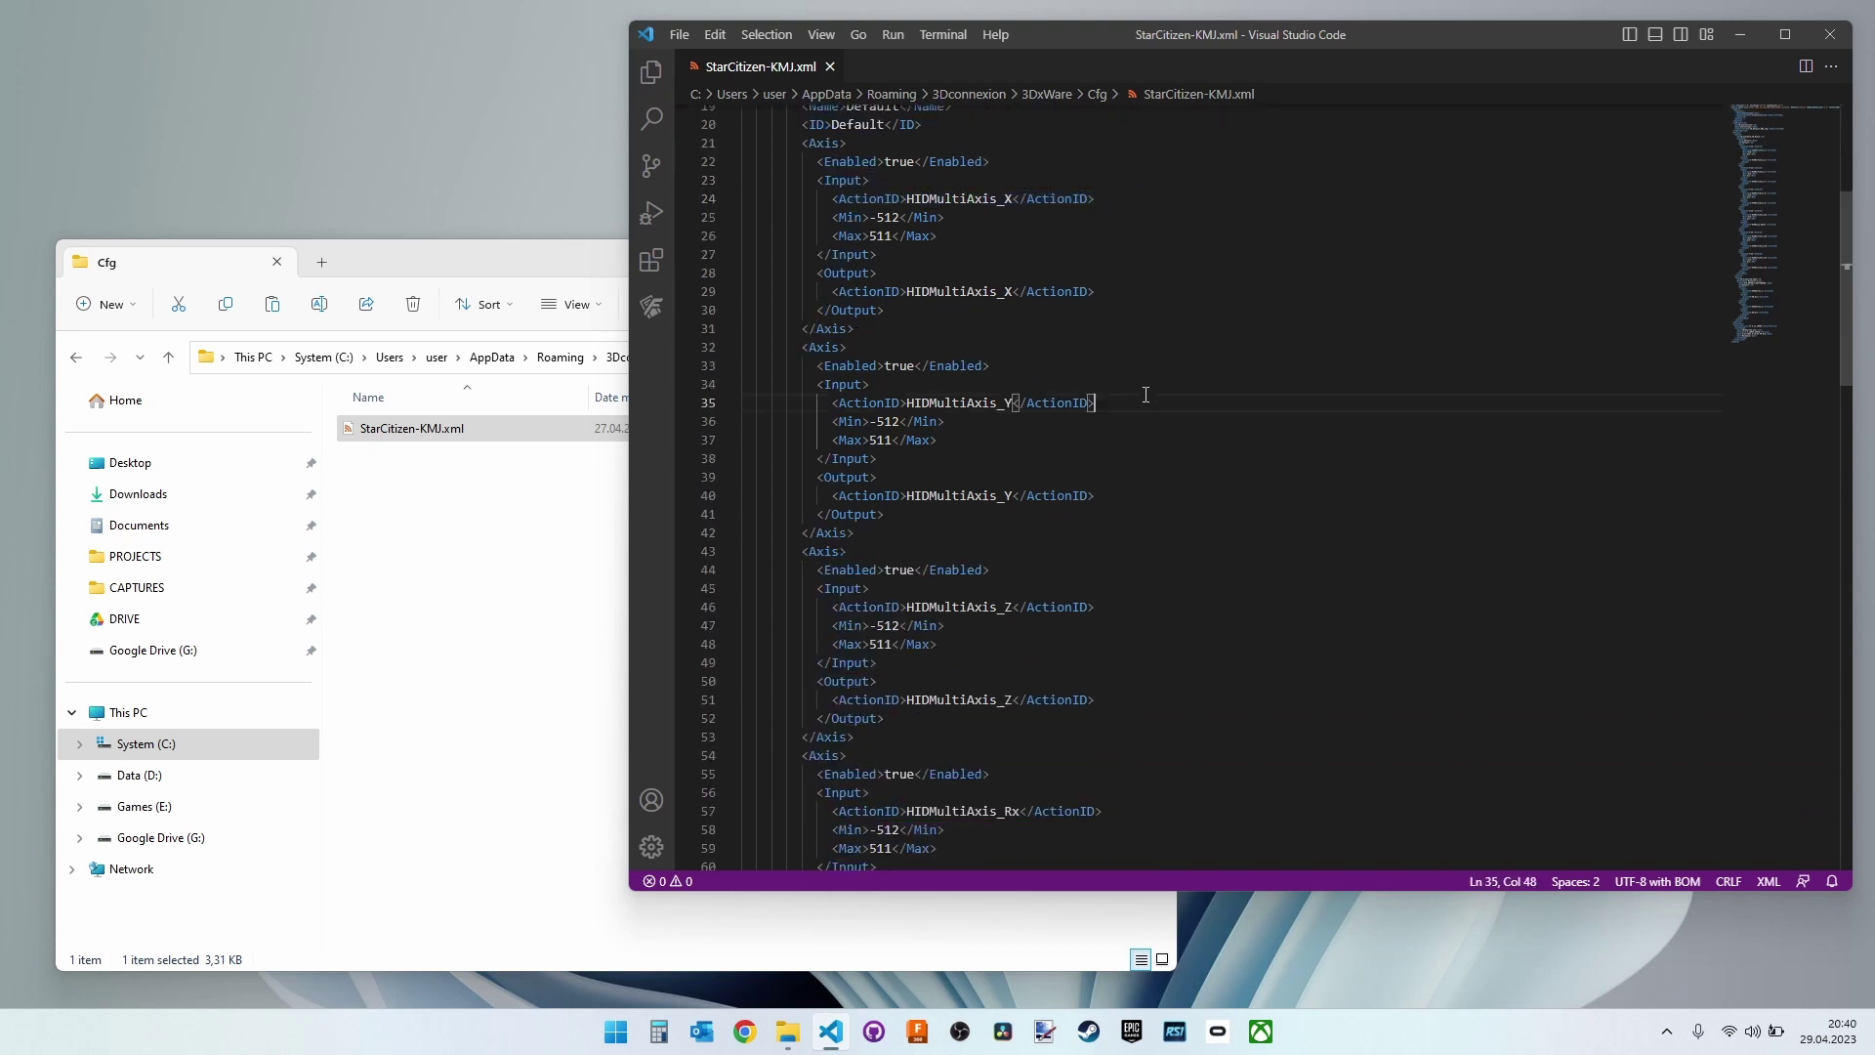
pyautogui.moveTo(1151, 405); pyautogui.dragTo(1128, 384)
pyautogui.moveTo(1166, 608); pyautogui.dragTo(1166, 590)
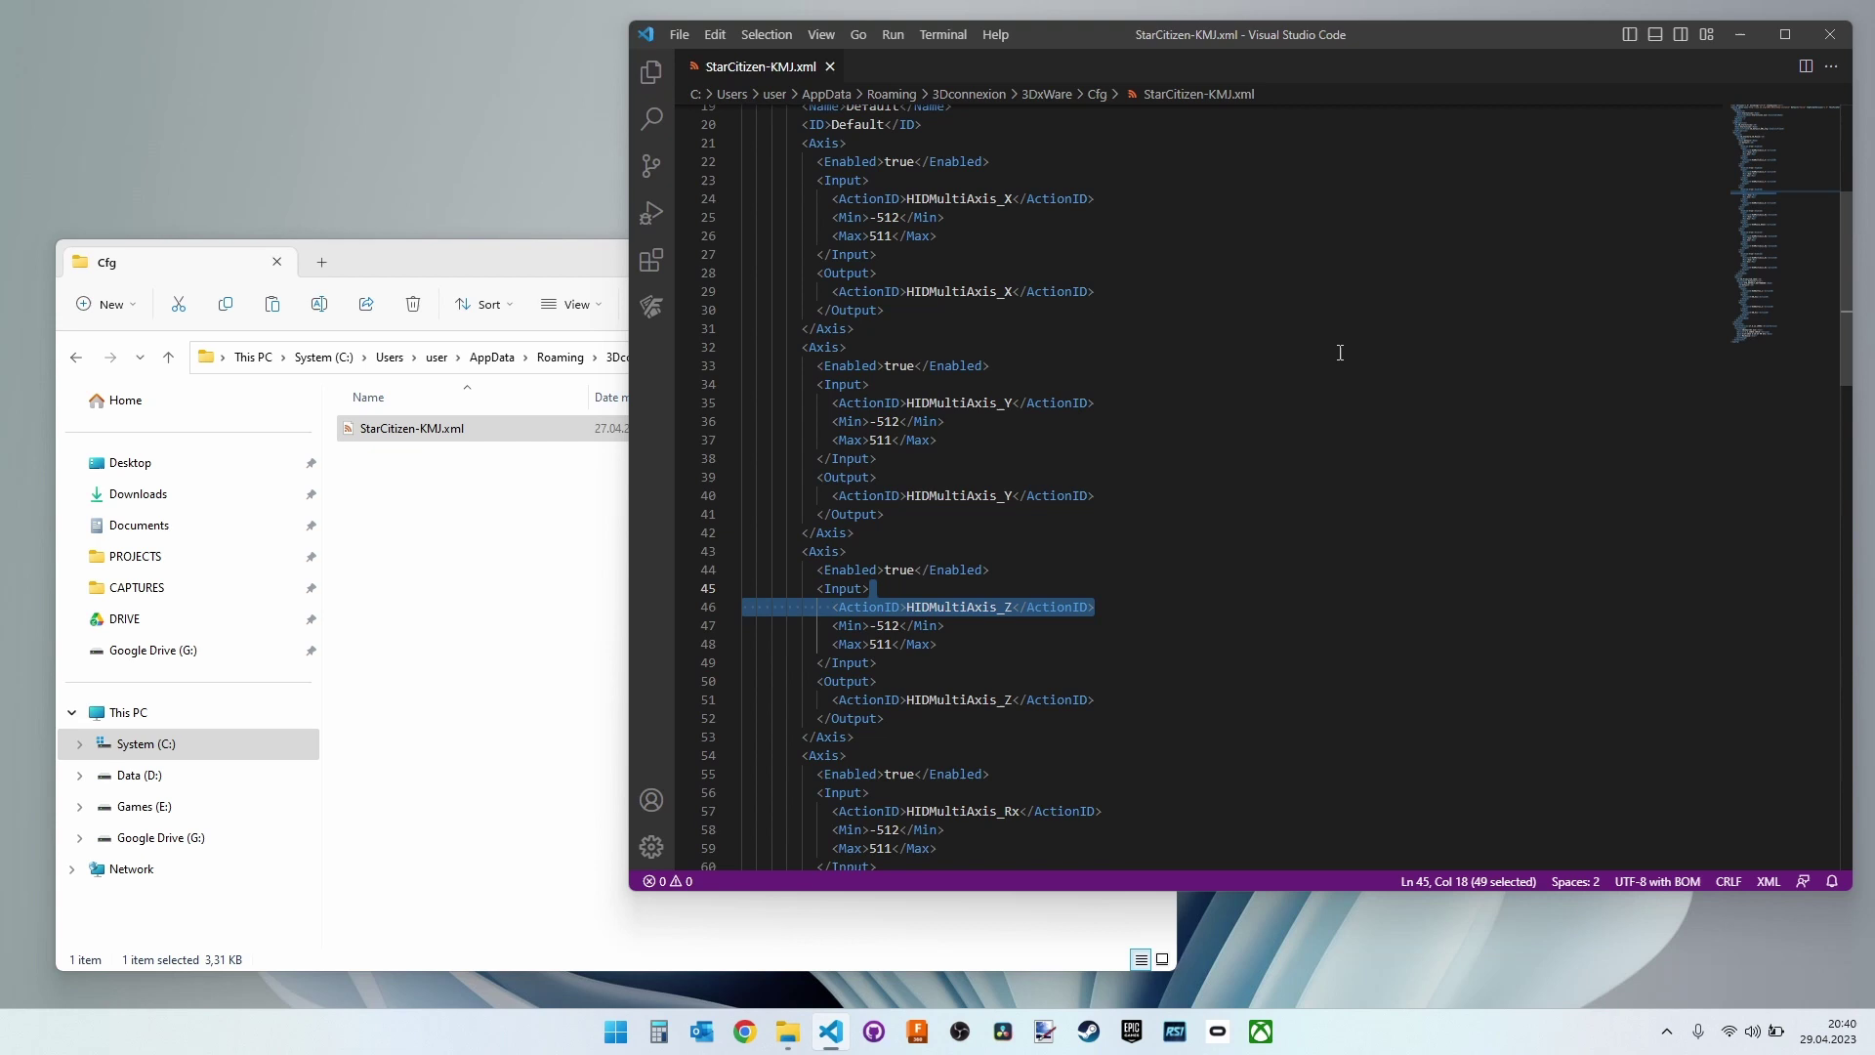
pyautogui.scroll(-5, 1339, 353)
pyautogui.scroll(-6, 1293, 403)
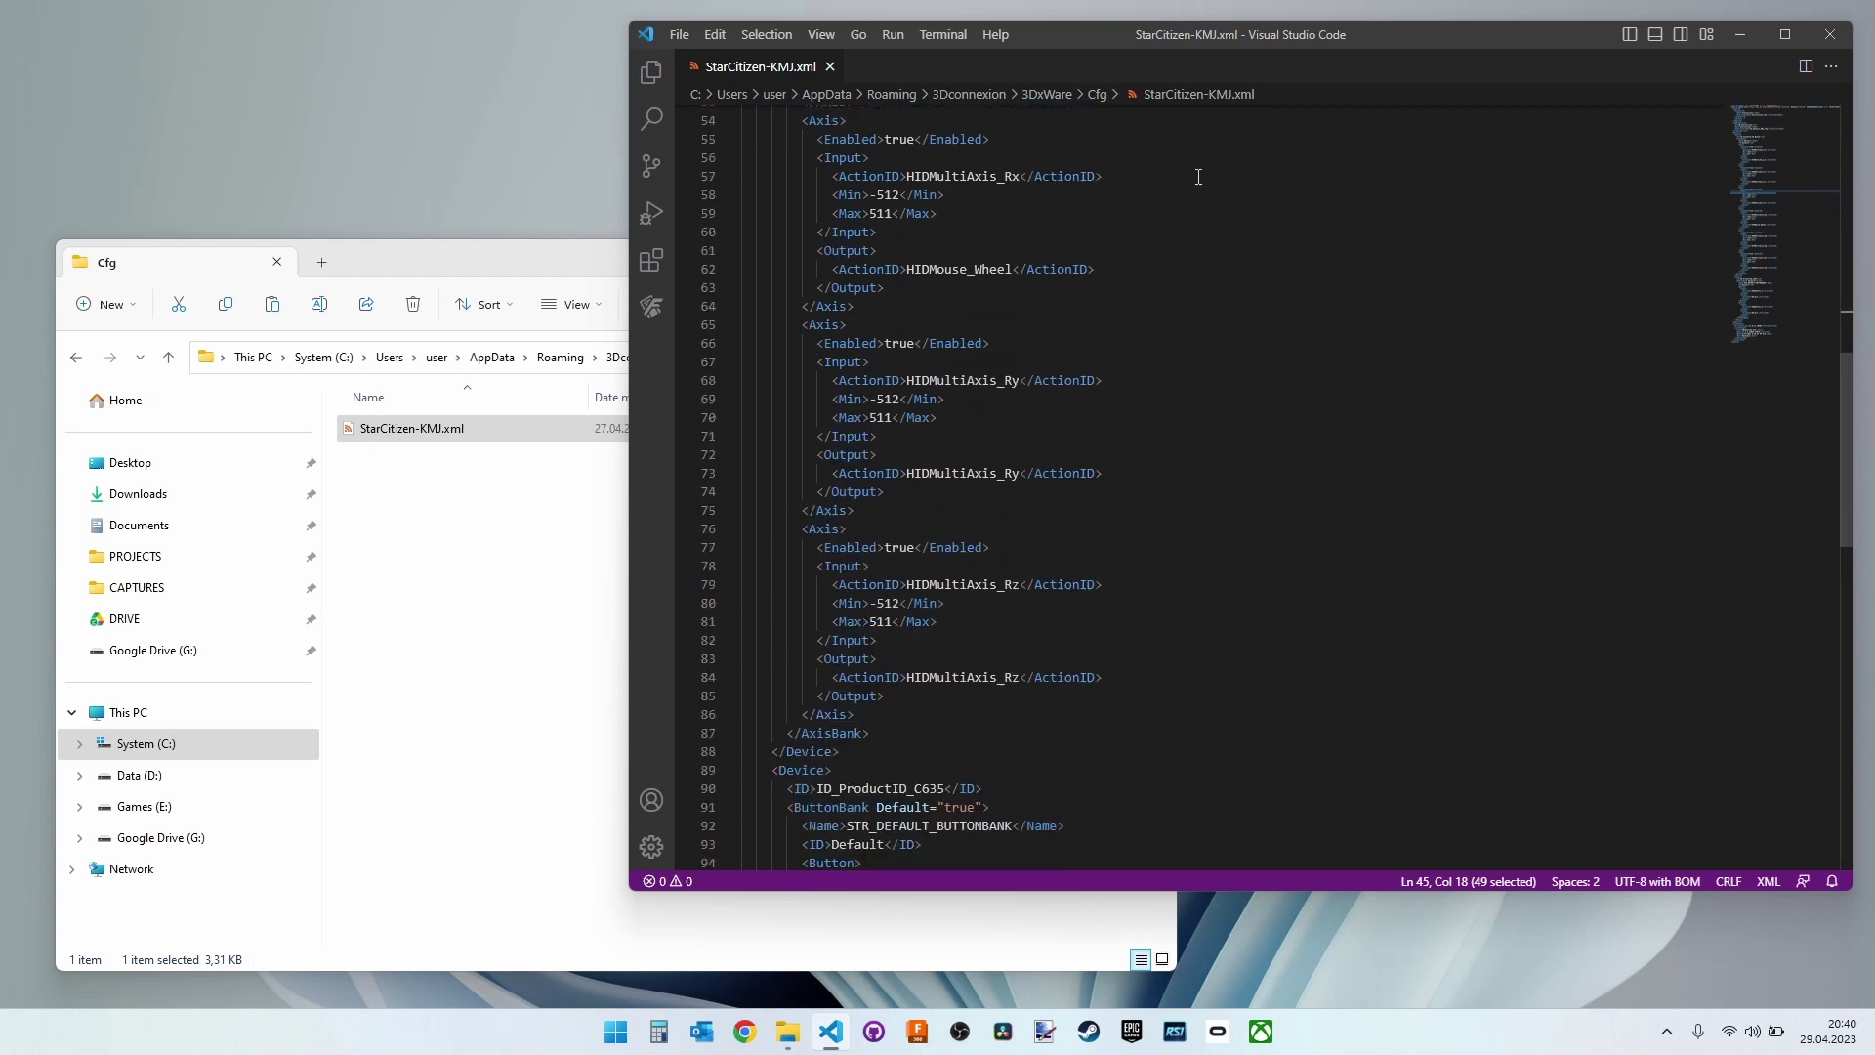
# Review the Rx, Ry and button input IDs plus the X axis Input/Output blocks
pyautogui.moveTo(1197, 175); pyautogui.dragTo(1188, 159)
pyautogui.moveTo(1146, 387); pyautogui.dragTo(1162, 366)
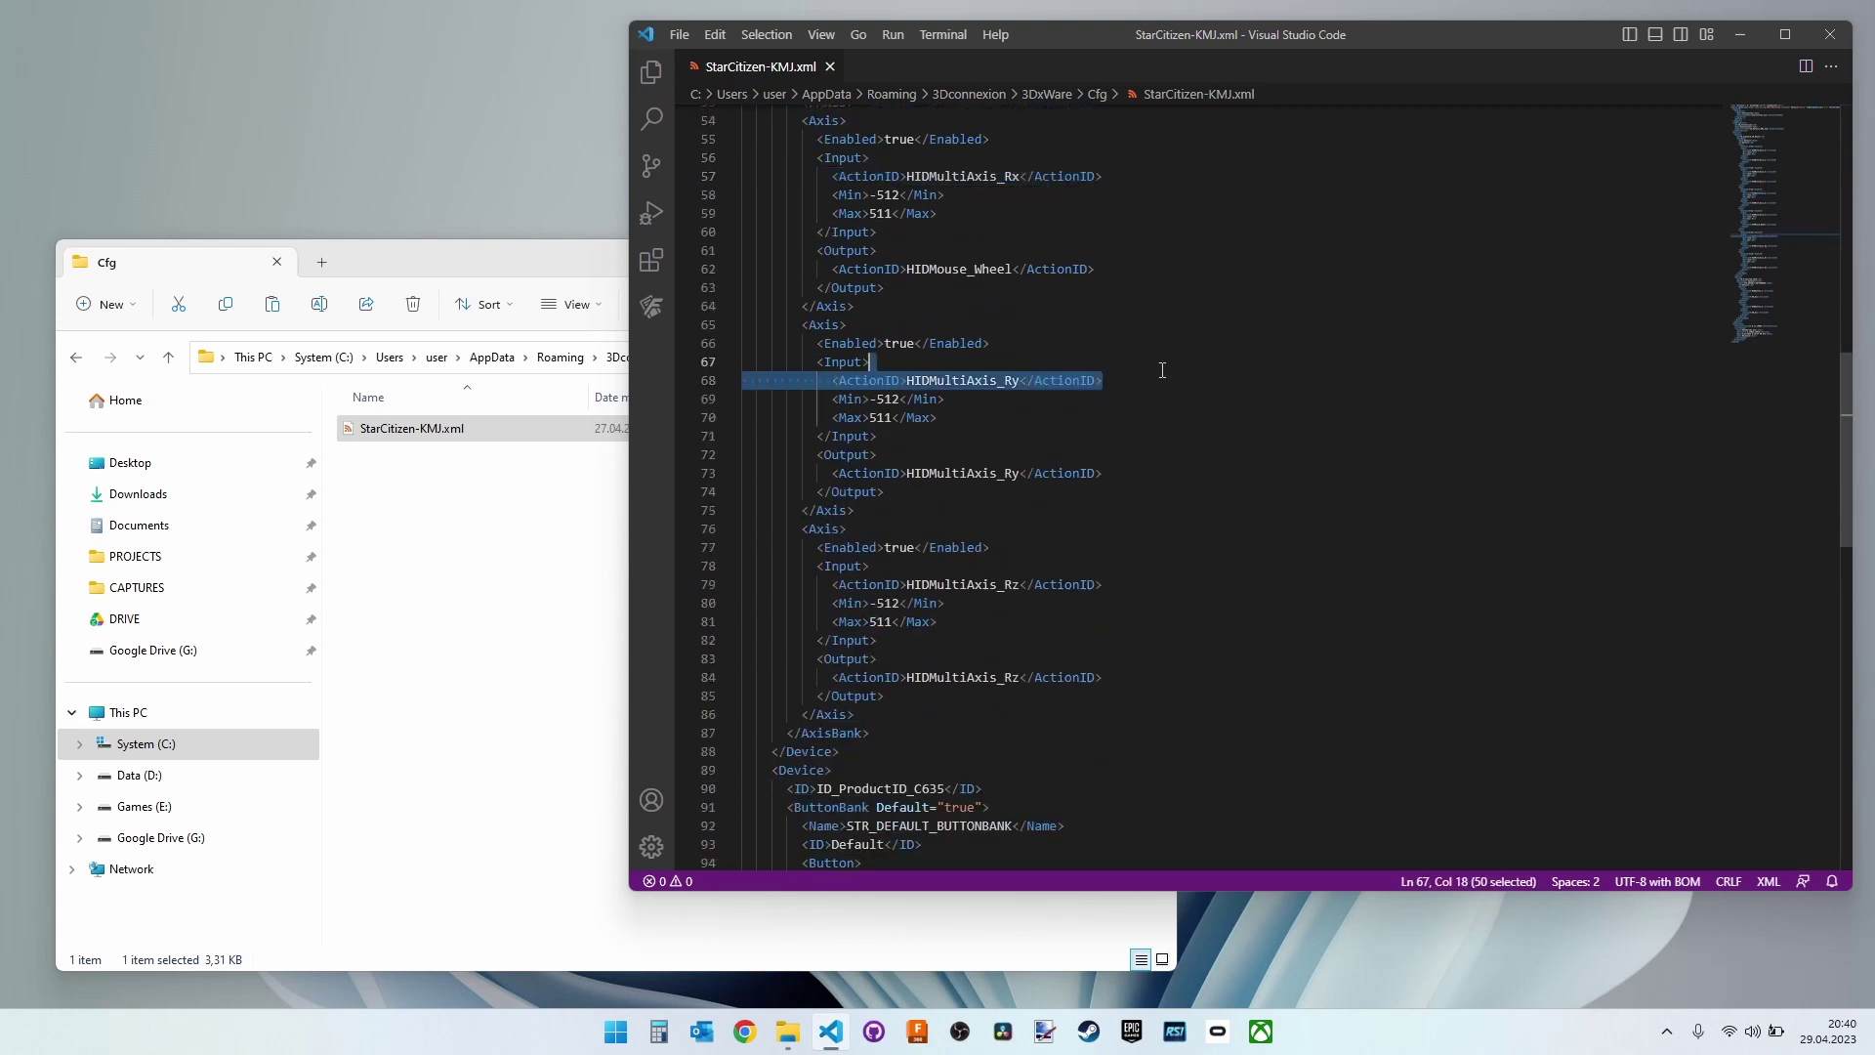
pyautogui.moveTo(1153, 584); pyautogui.dragTo(1153, 566)
pyautogui.scroll(-5, 1295, 474)
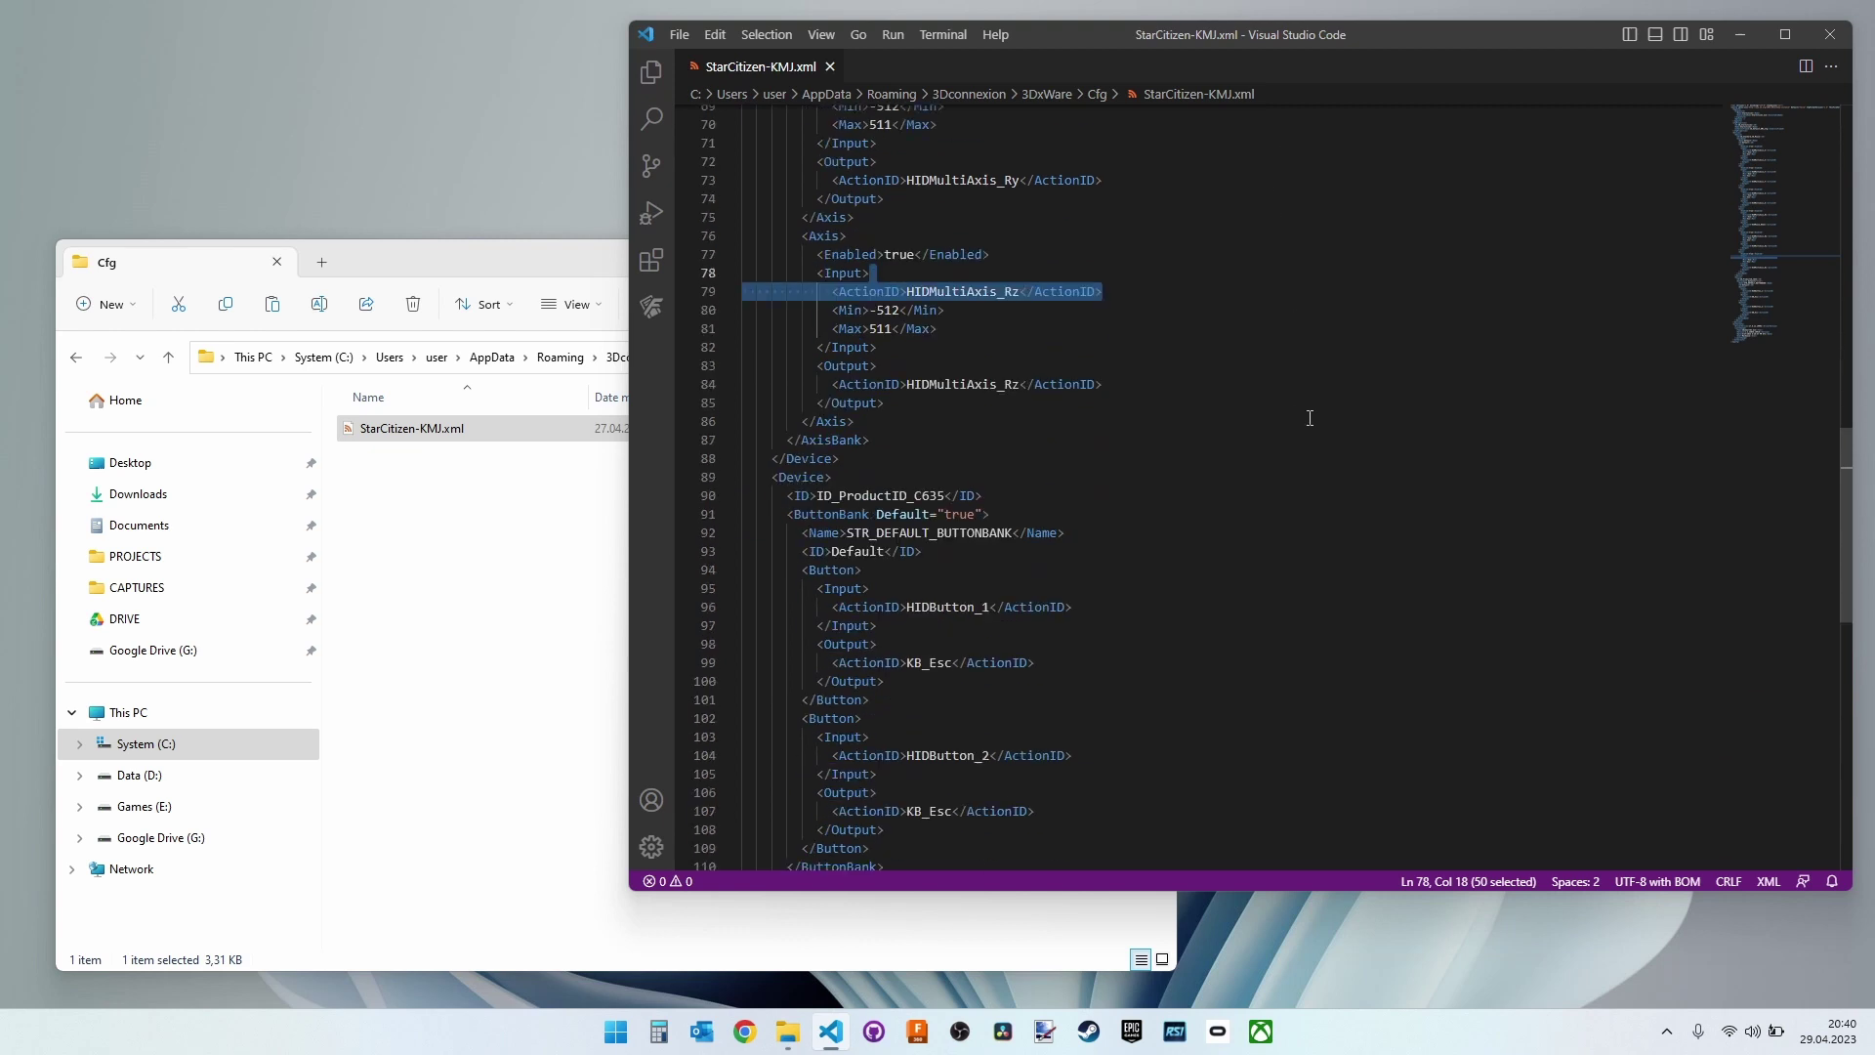
pyautogui.scroll(-5, 1295, 474)
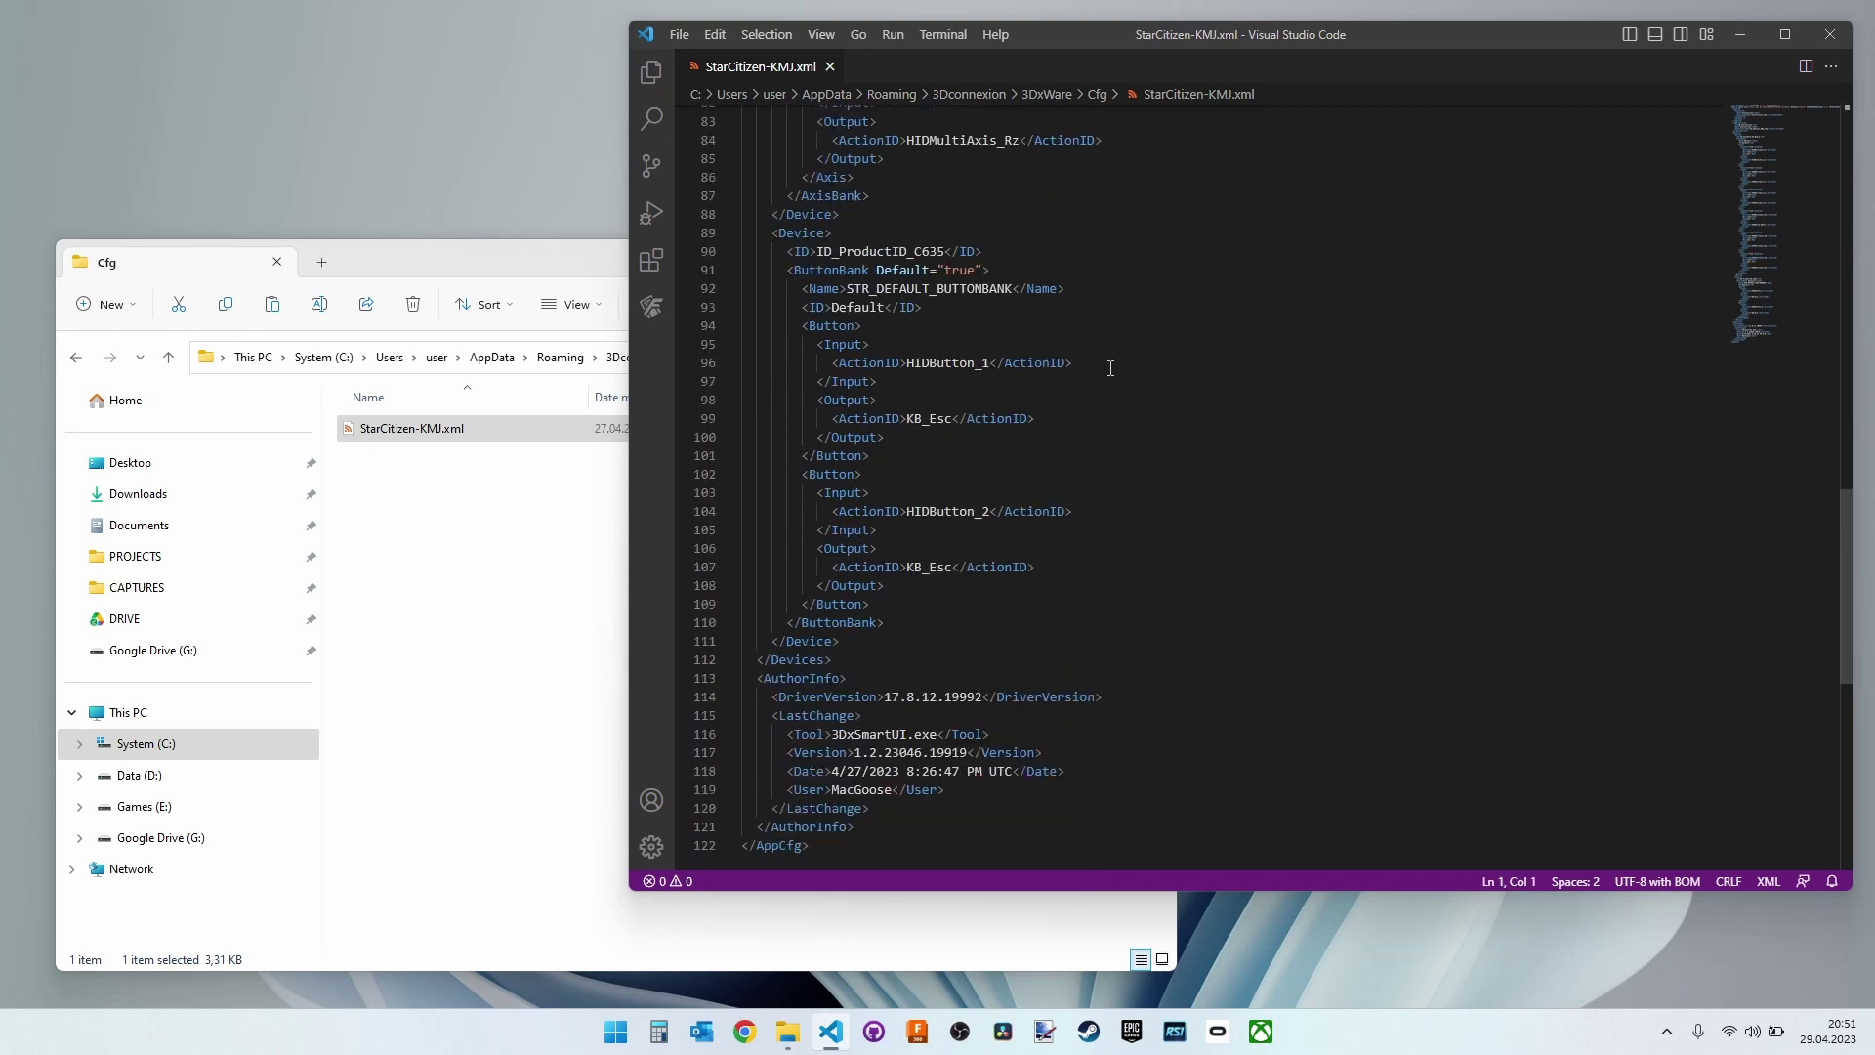
pyautogui.moveTo(1108, 366); pyautogui.dragTo(1103, 341)
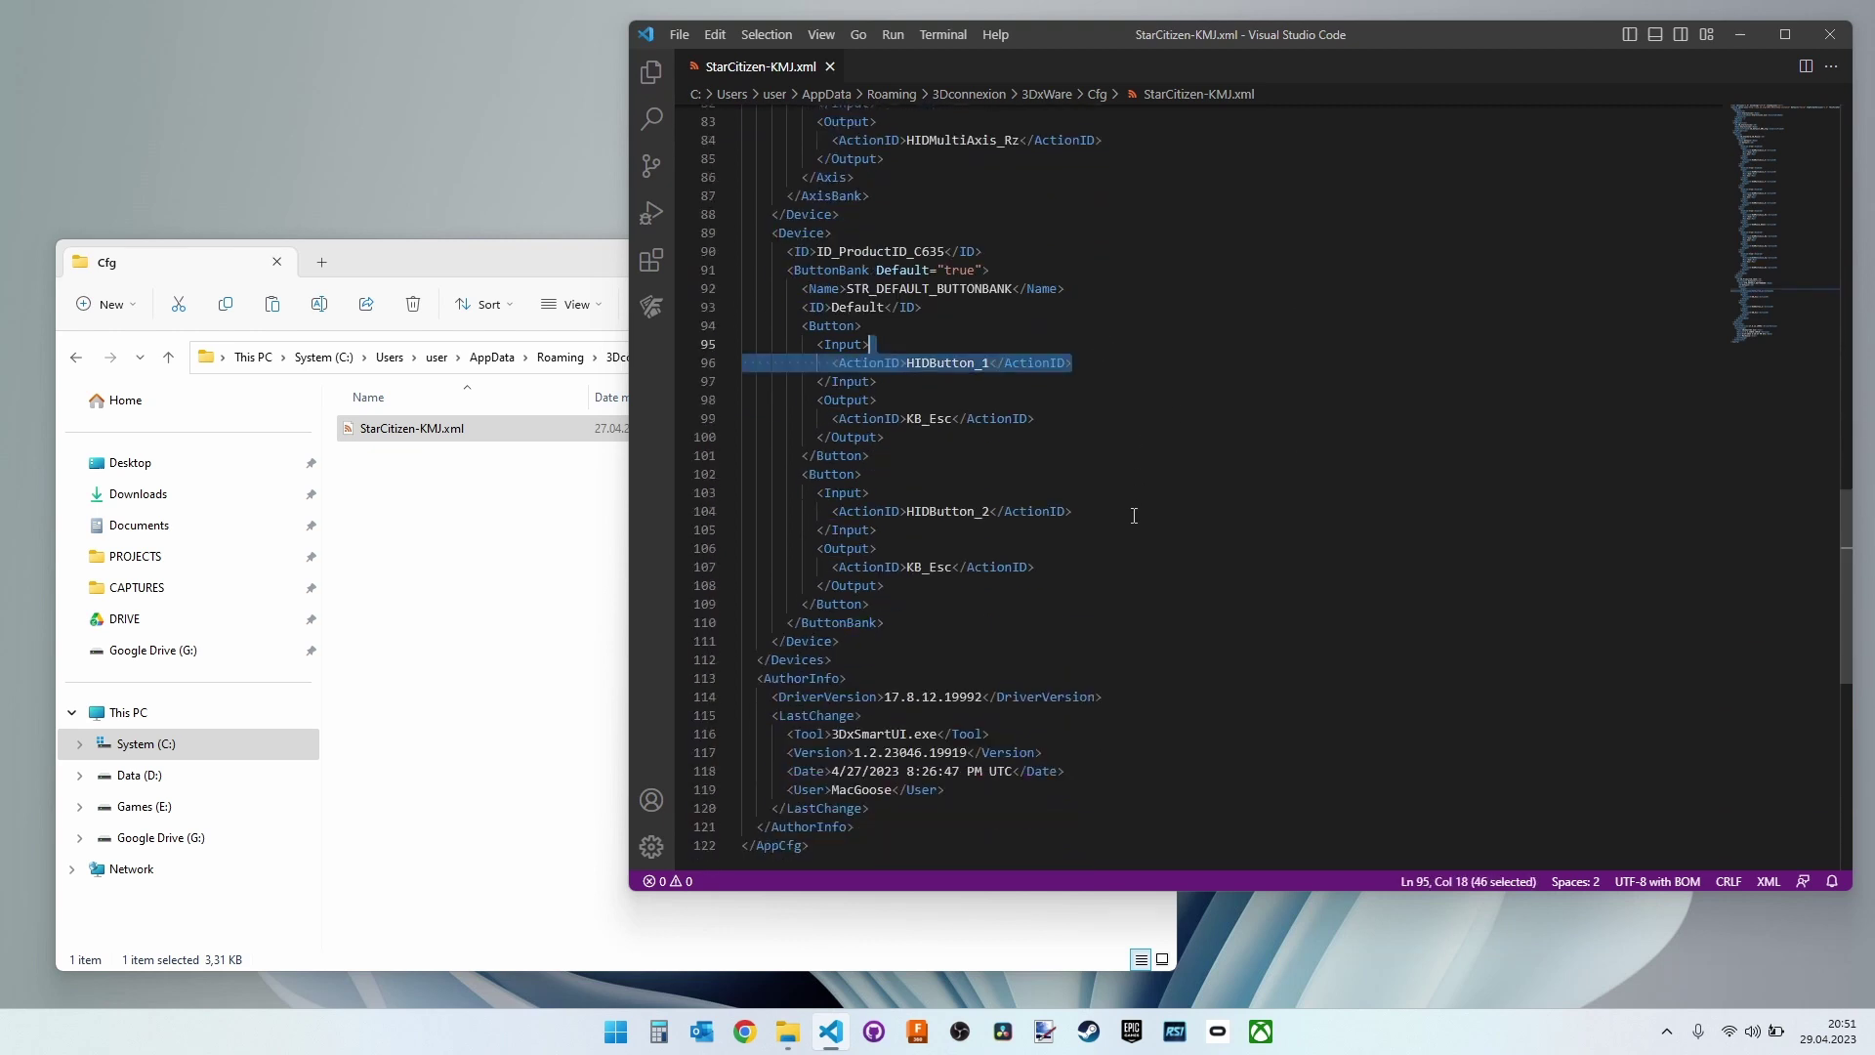
pyautogui.moveTo(1133, 516); pyautogui.dragTo(1128, 497)
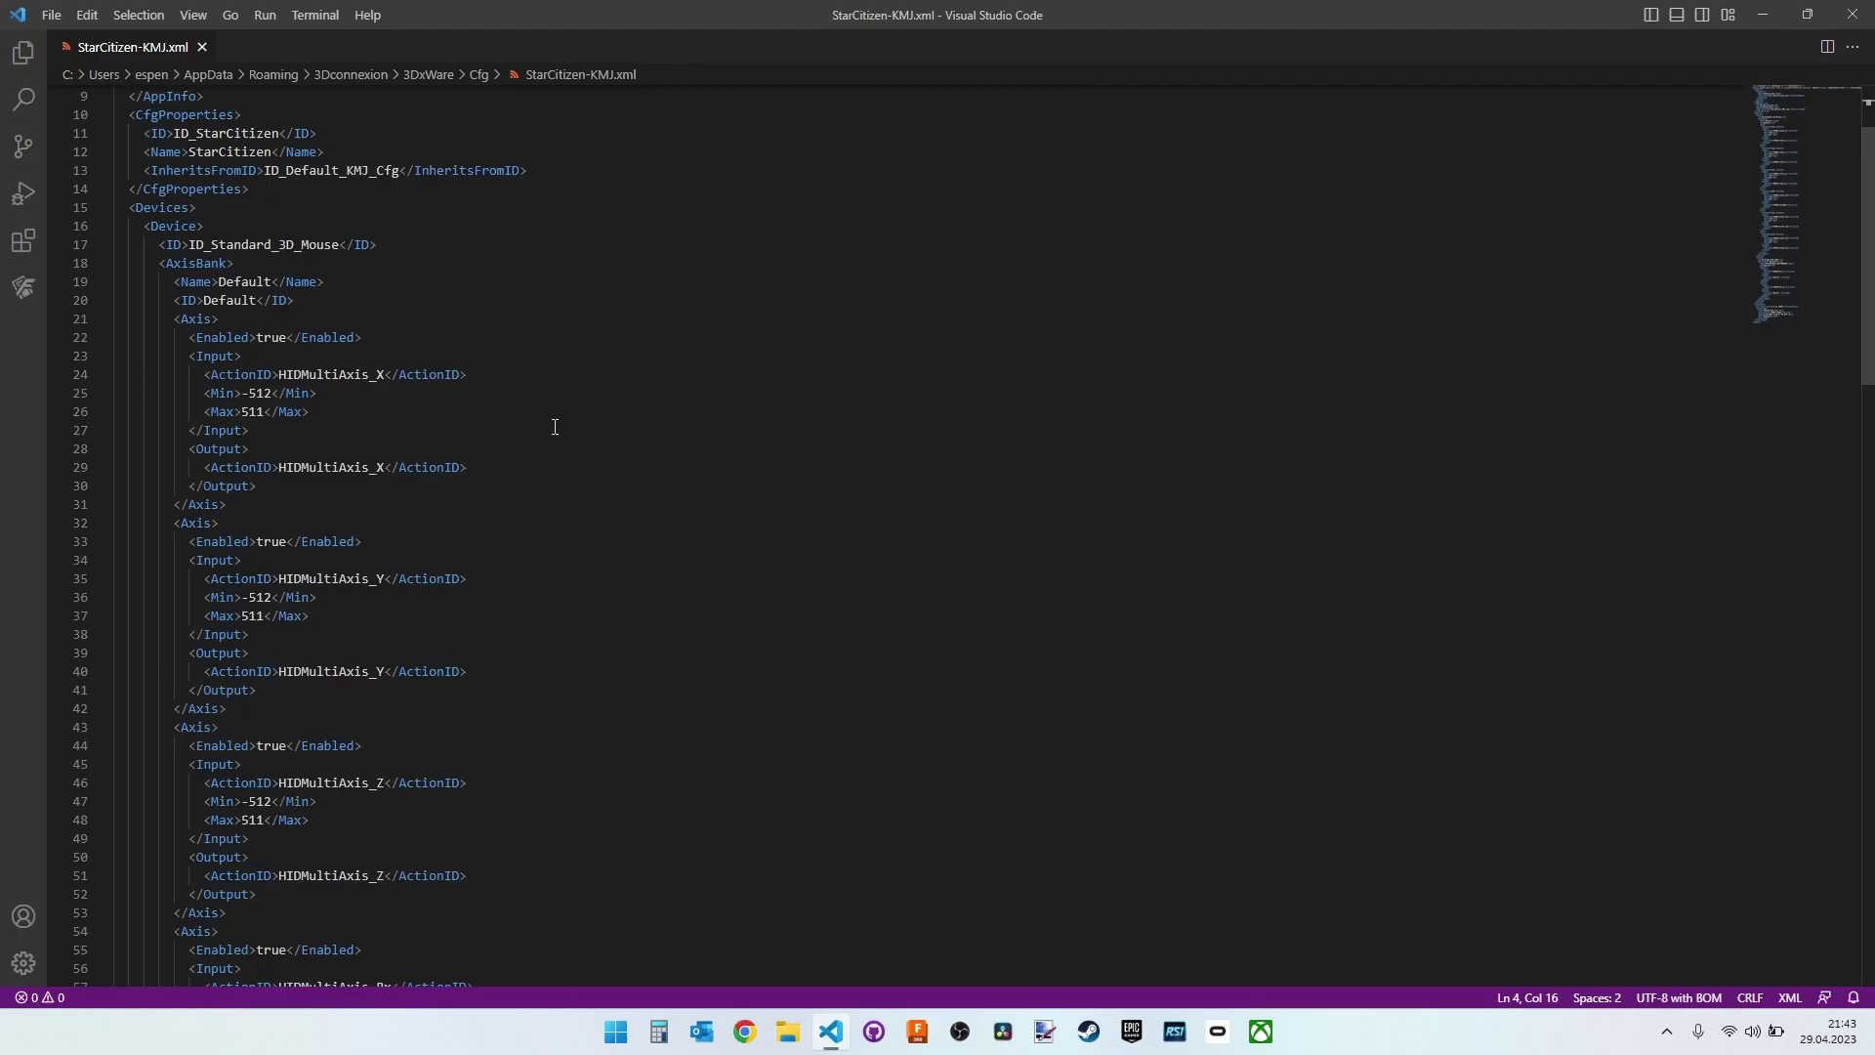
pyautogui.moveTo(554, 430); pyautogui.dragTo(542, 334)
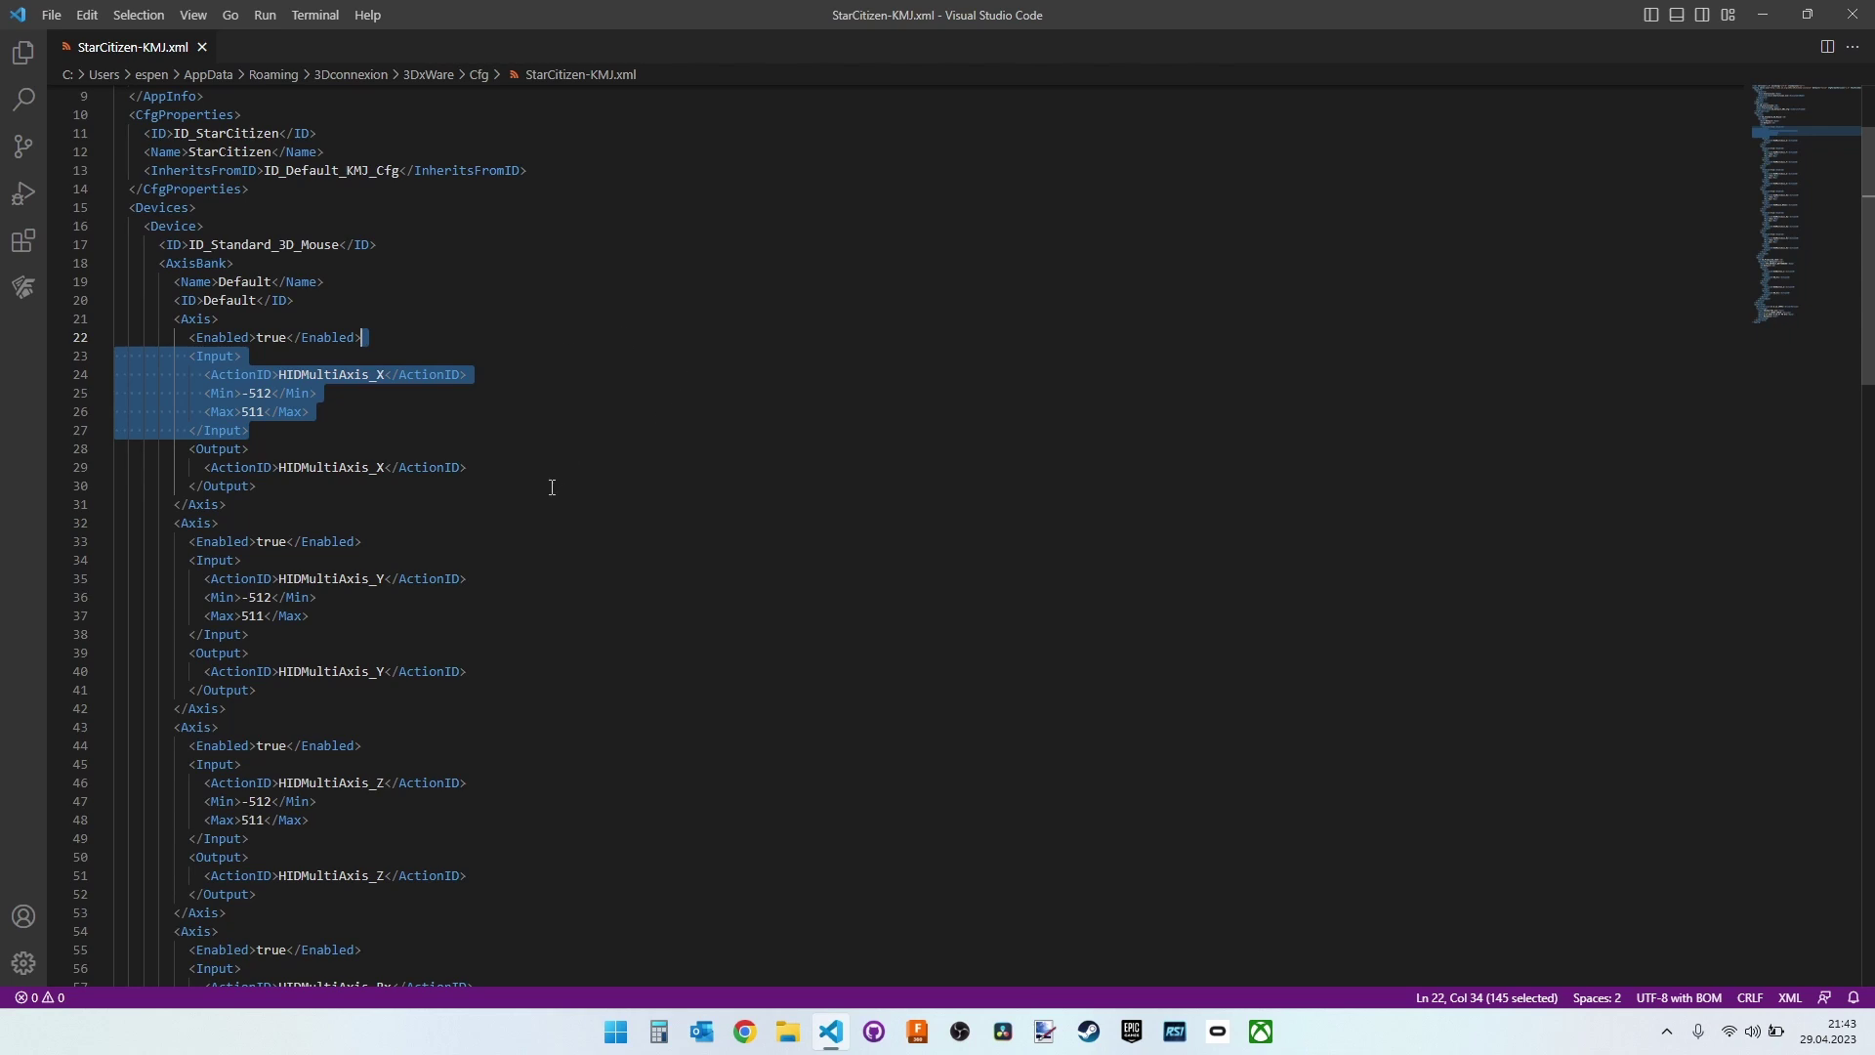
pyautogui.moveTo(552, 487); pyautogui.dragTo(554, 433)
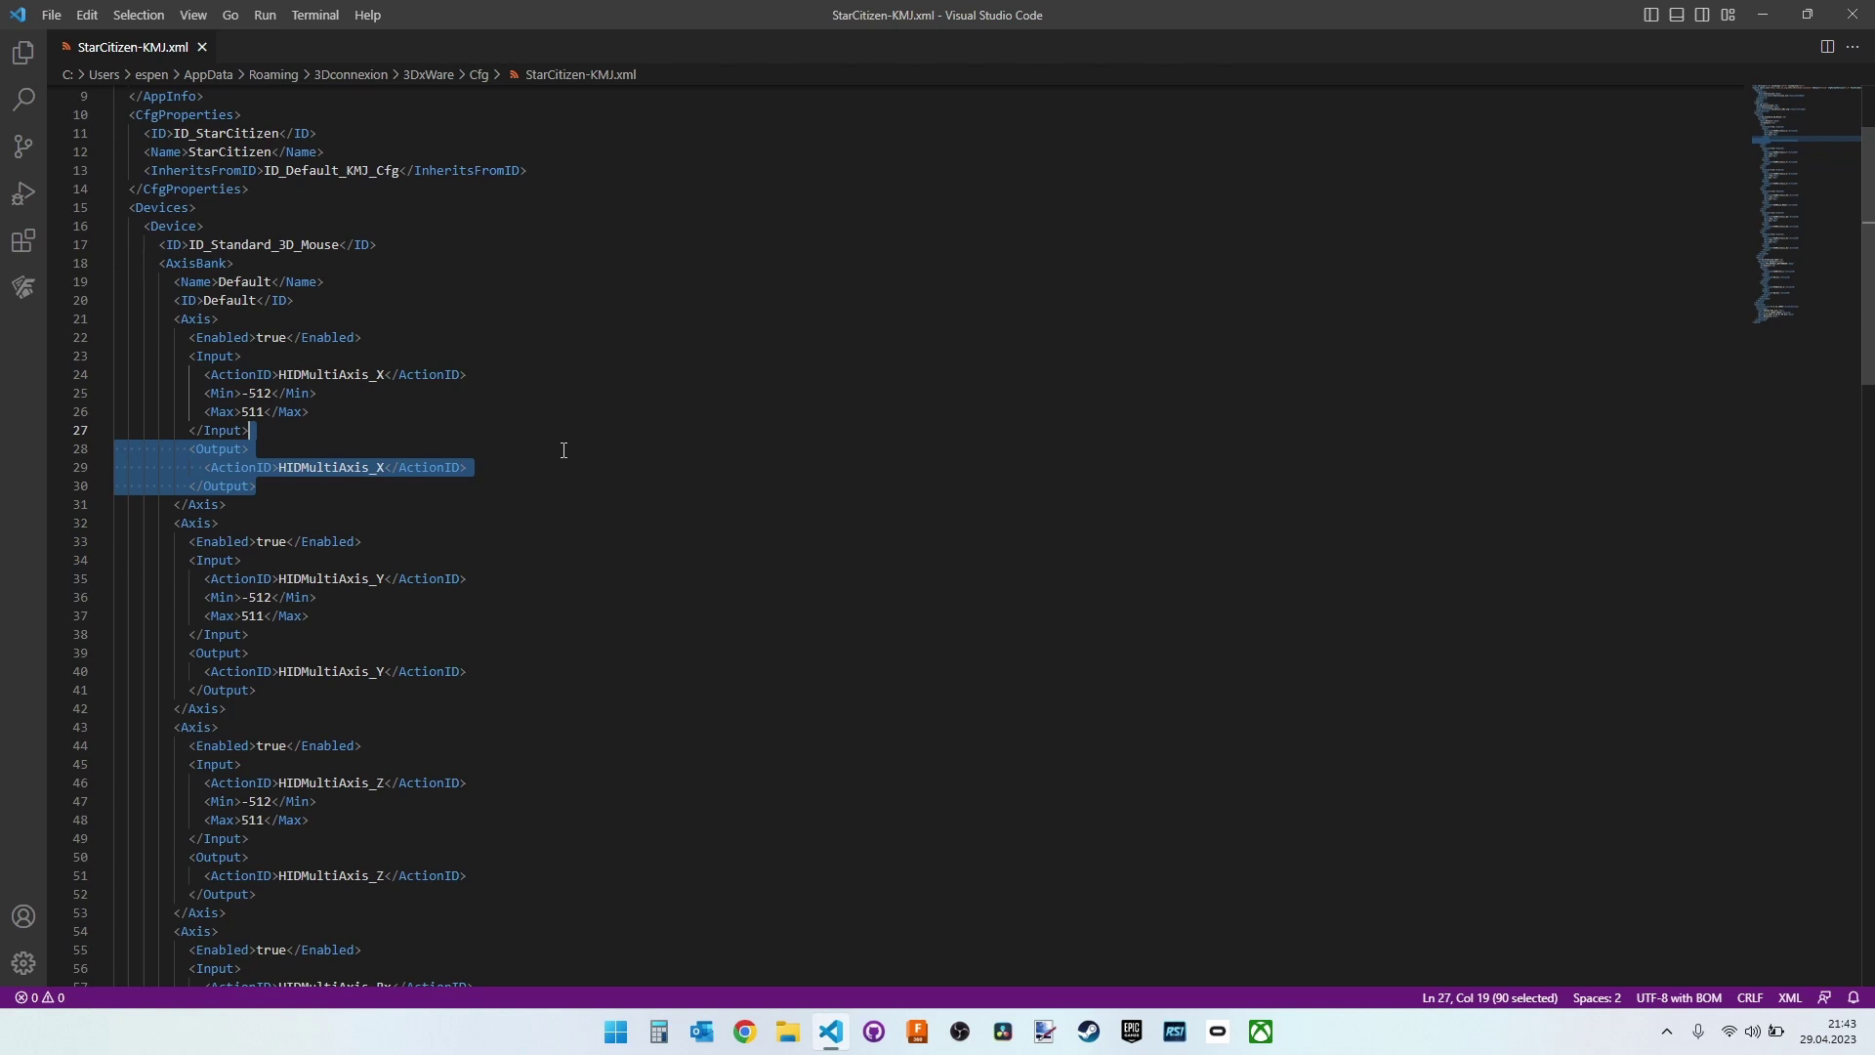
# Change the X axis output to HIDJoystick and replace HIDMouse_Wheel with HIDMultiAxis_Rx
pyautogui.click(582, 467)
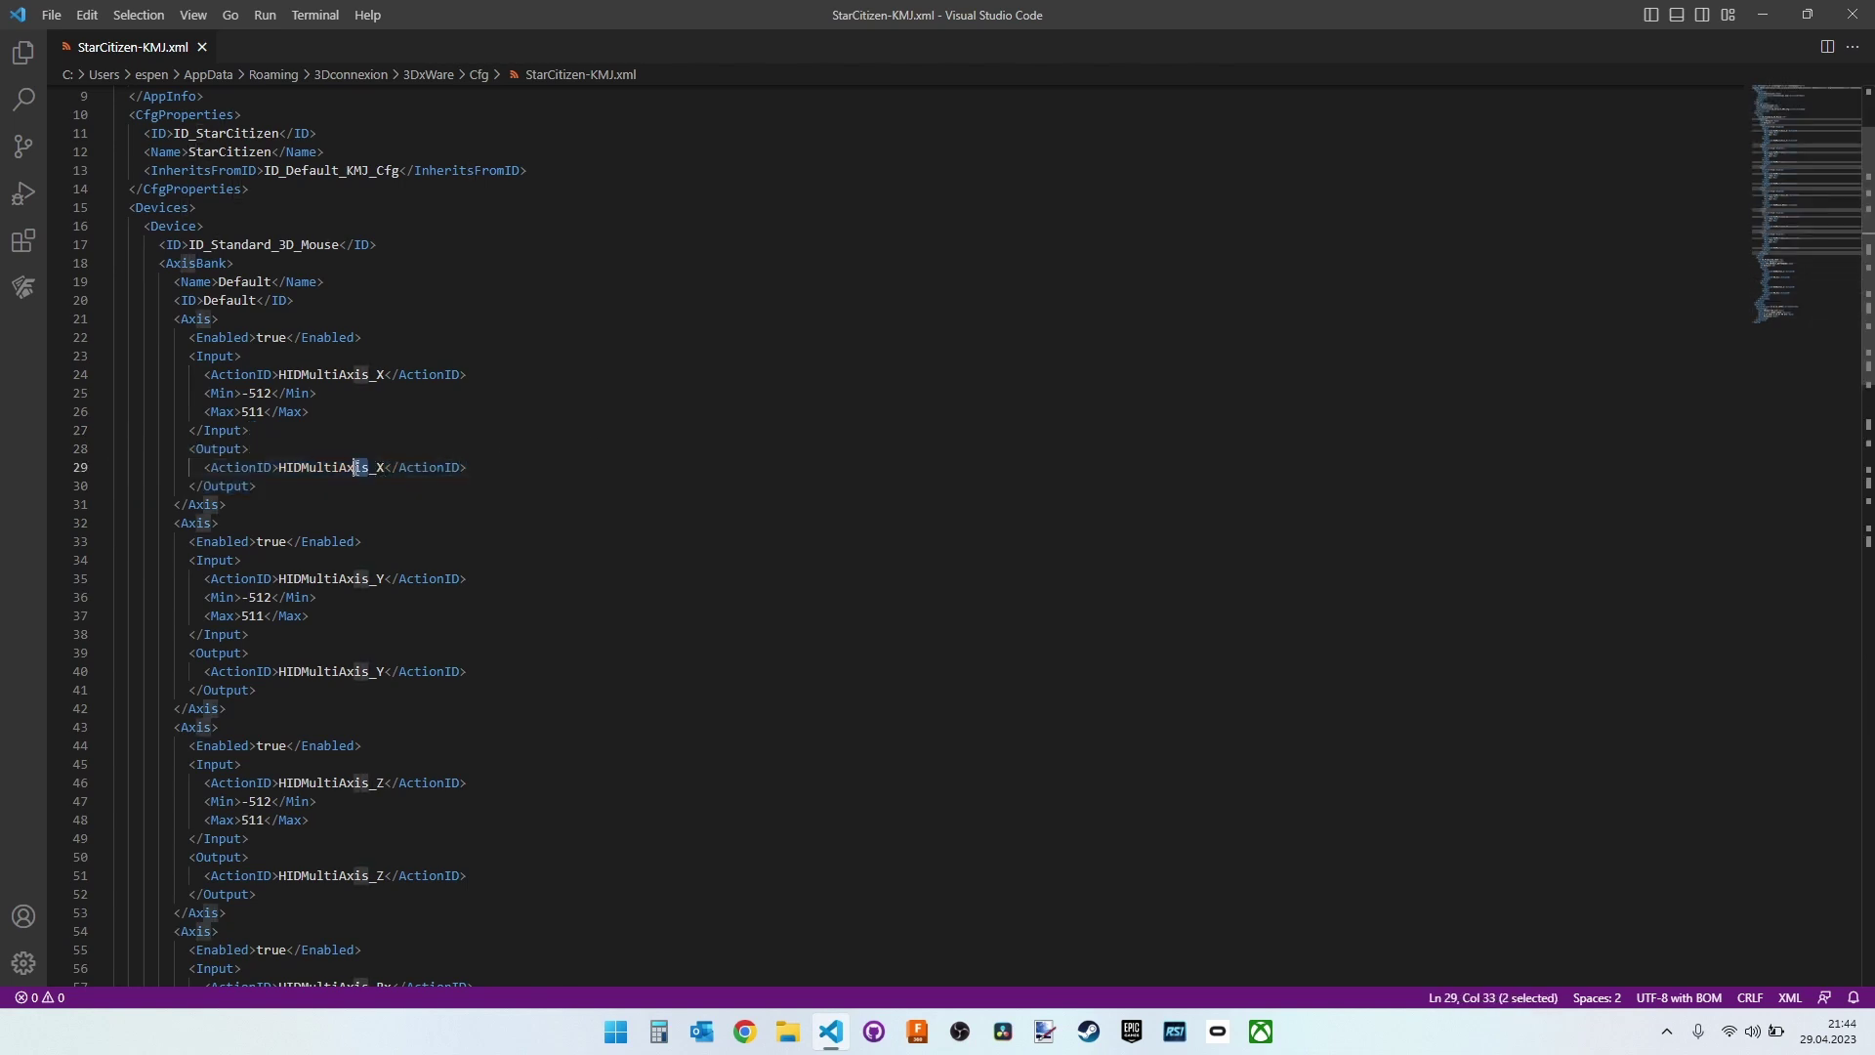
pyautogui.moveTo(372, 466); pyautogui.dragTo(303, 469)
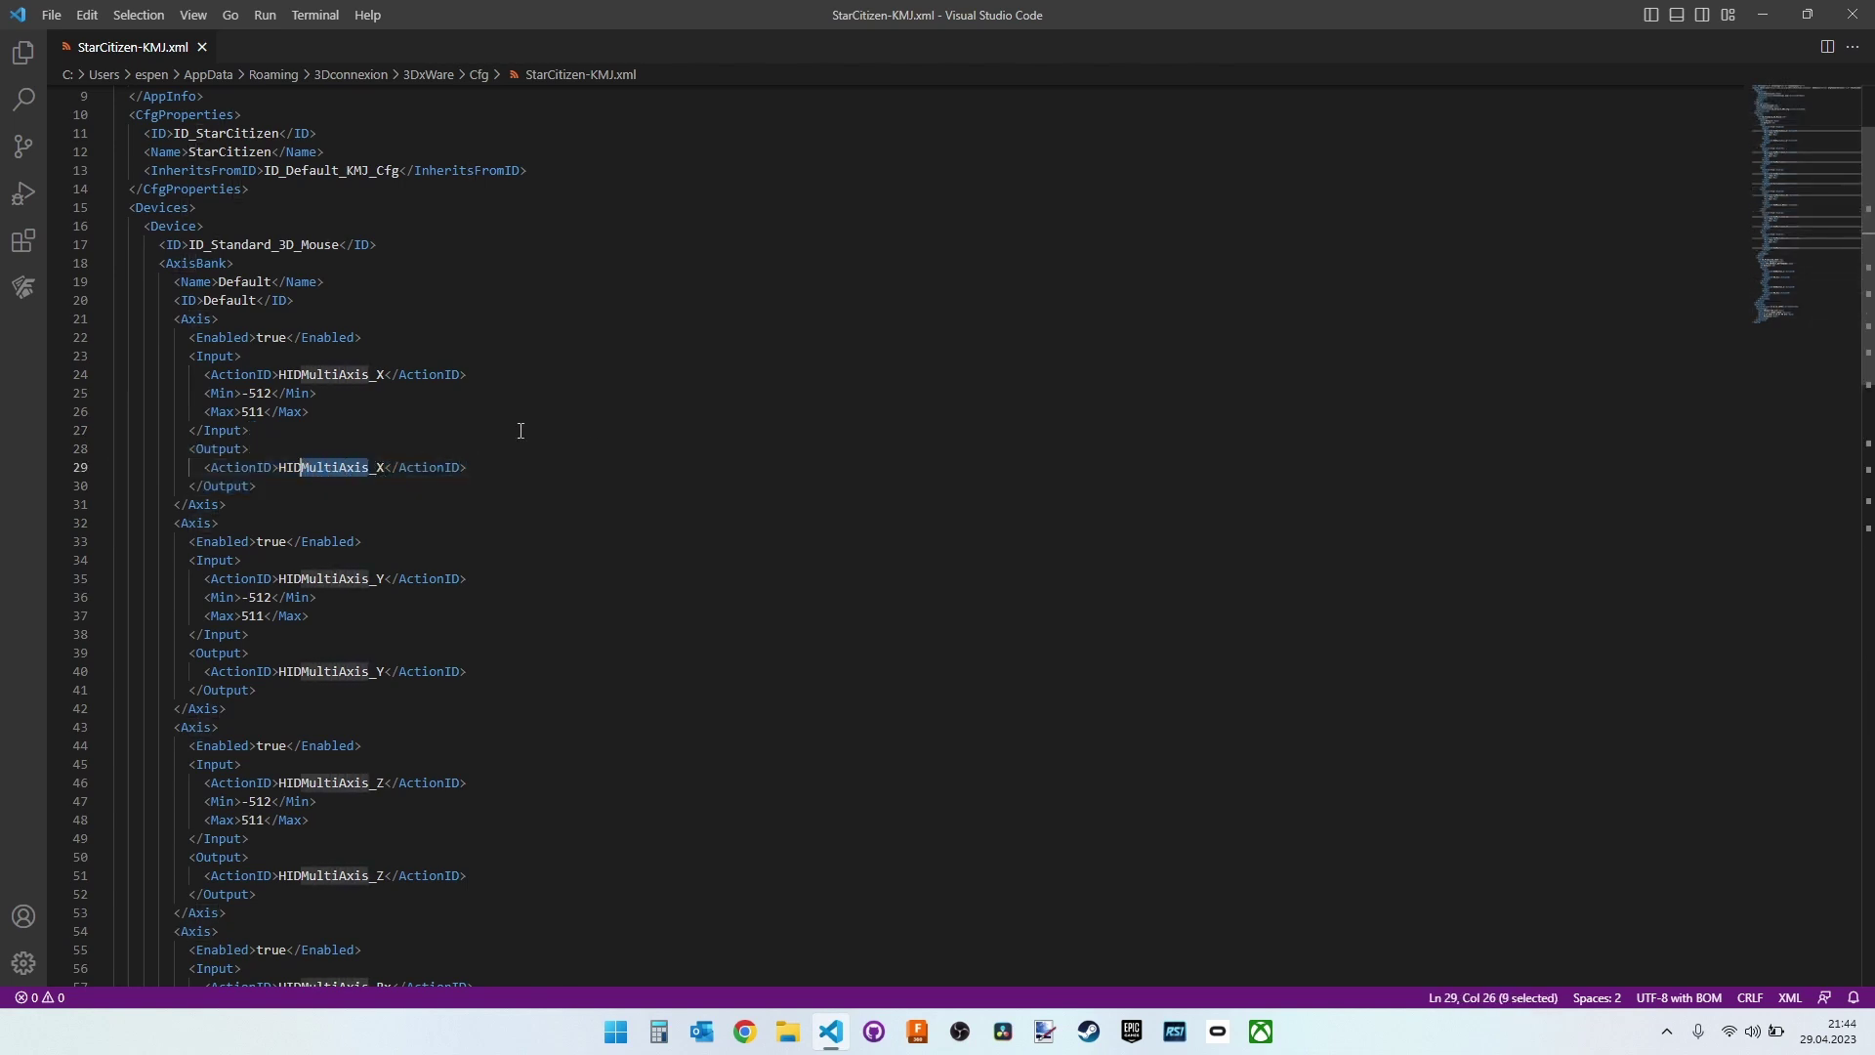
pyautogui.write('Joystic')
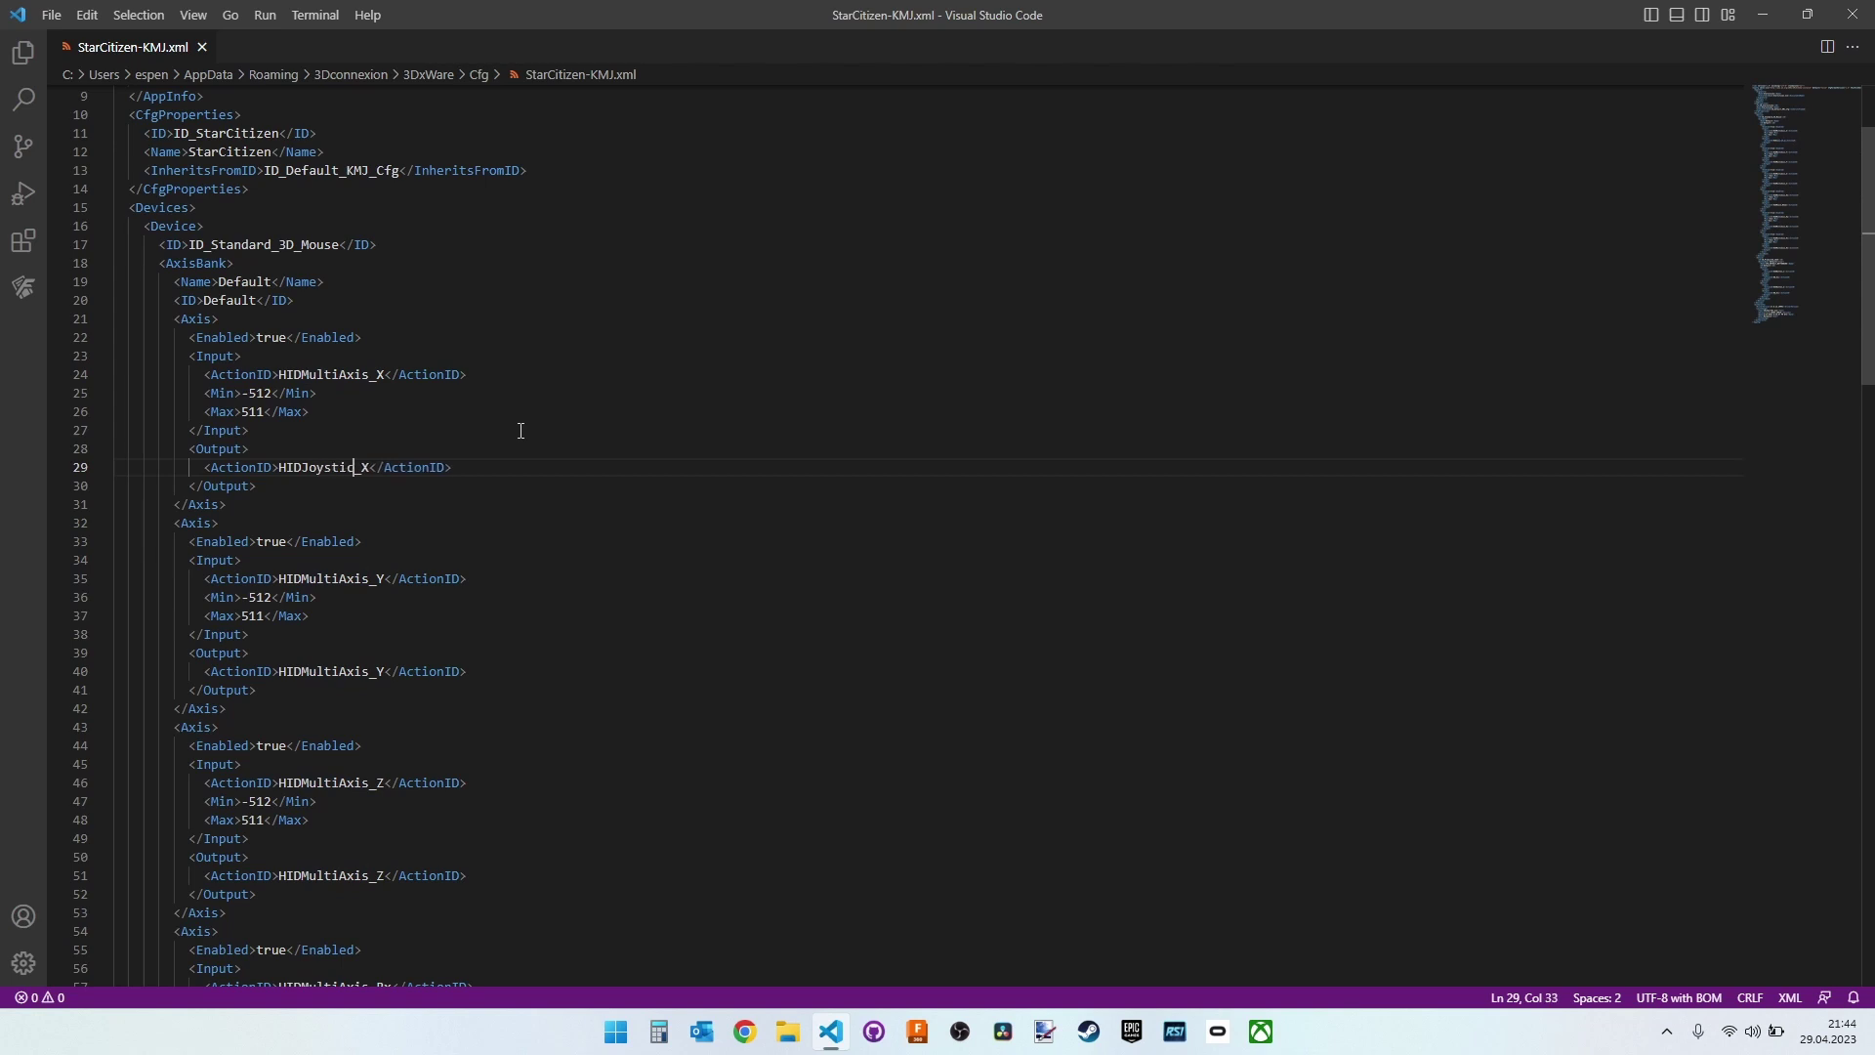
pyautogui.write('k')
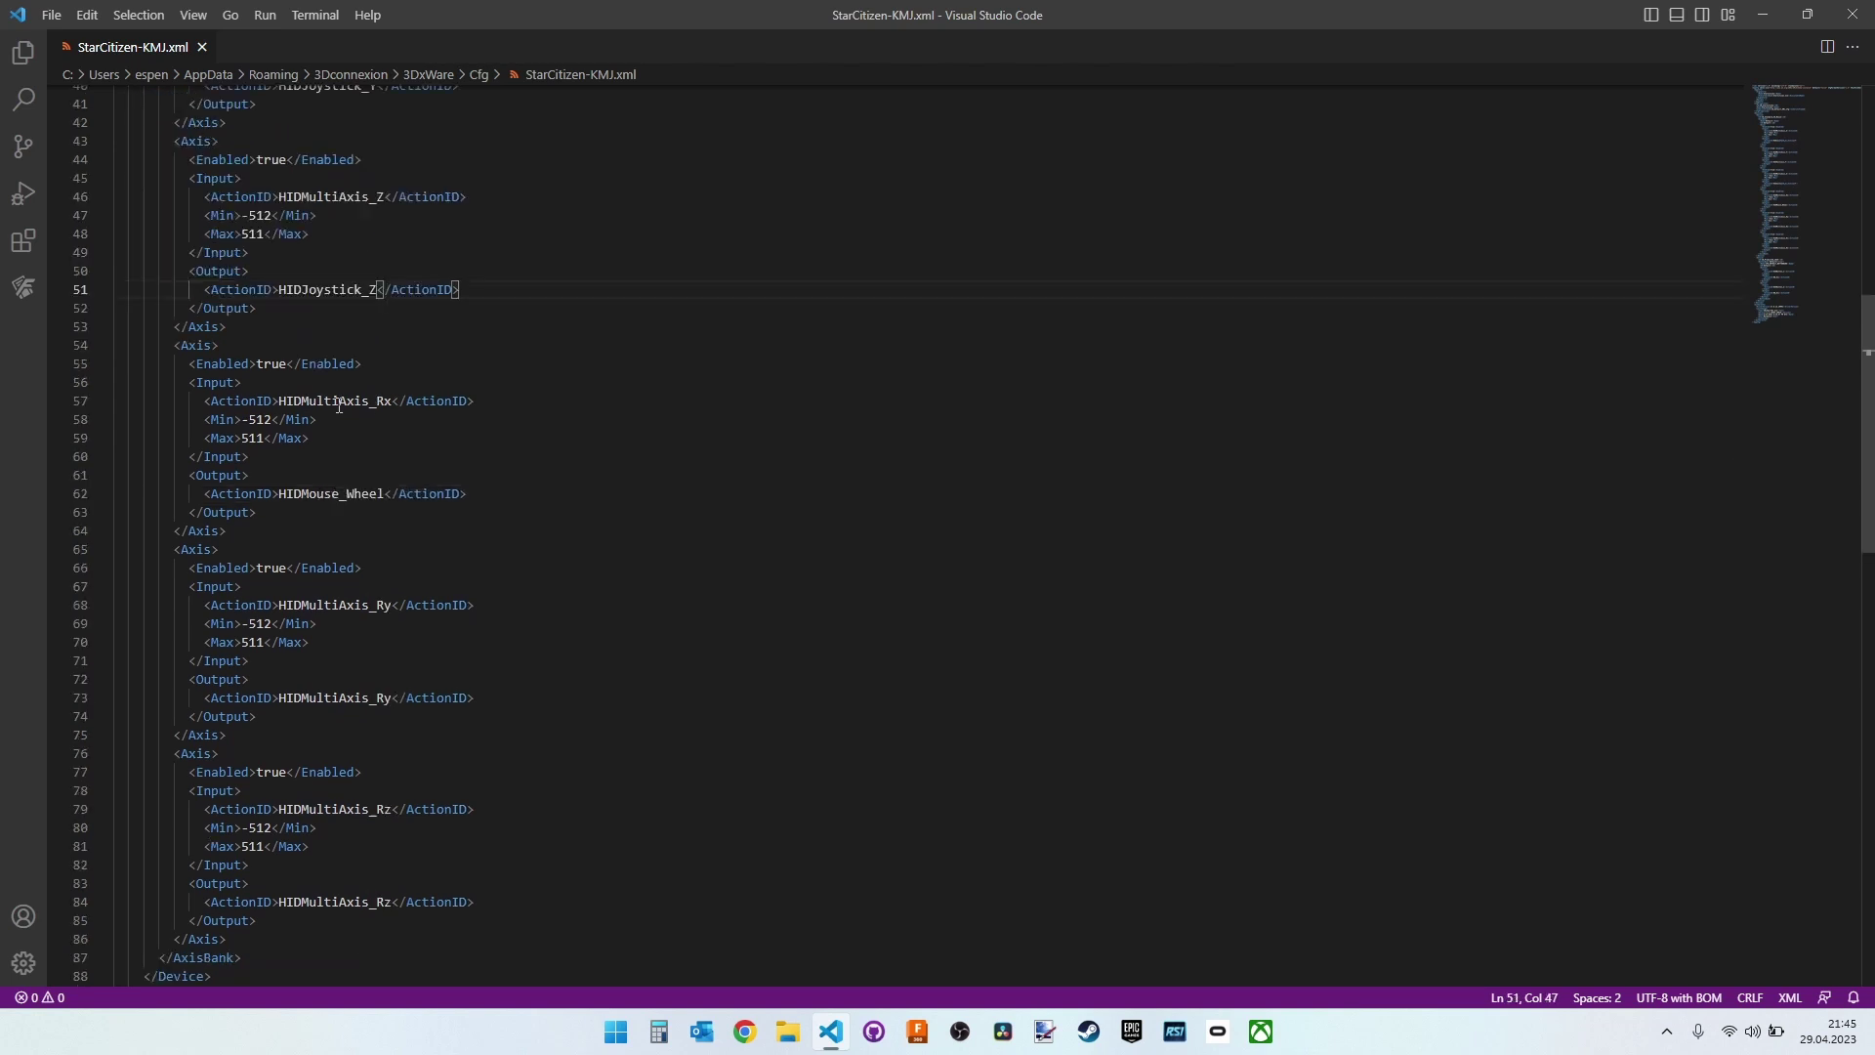
pyautogui.doubleClick(338, 402)
pyautogui.hotkey('ctrl', 'c')
pyautogui.doubleClick(330, 494)
pyautogui.hotkey('ctrl', 'v')
pyautogui.moveTo(370, 494); pyautogui.dragTo(300, 495)
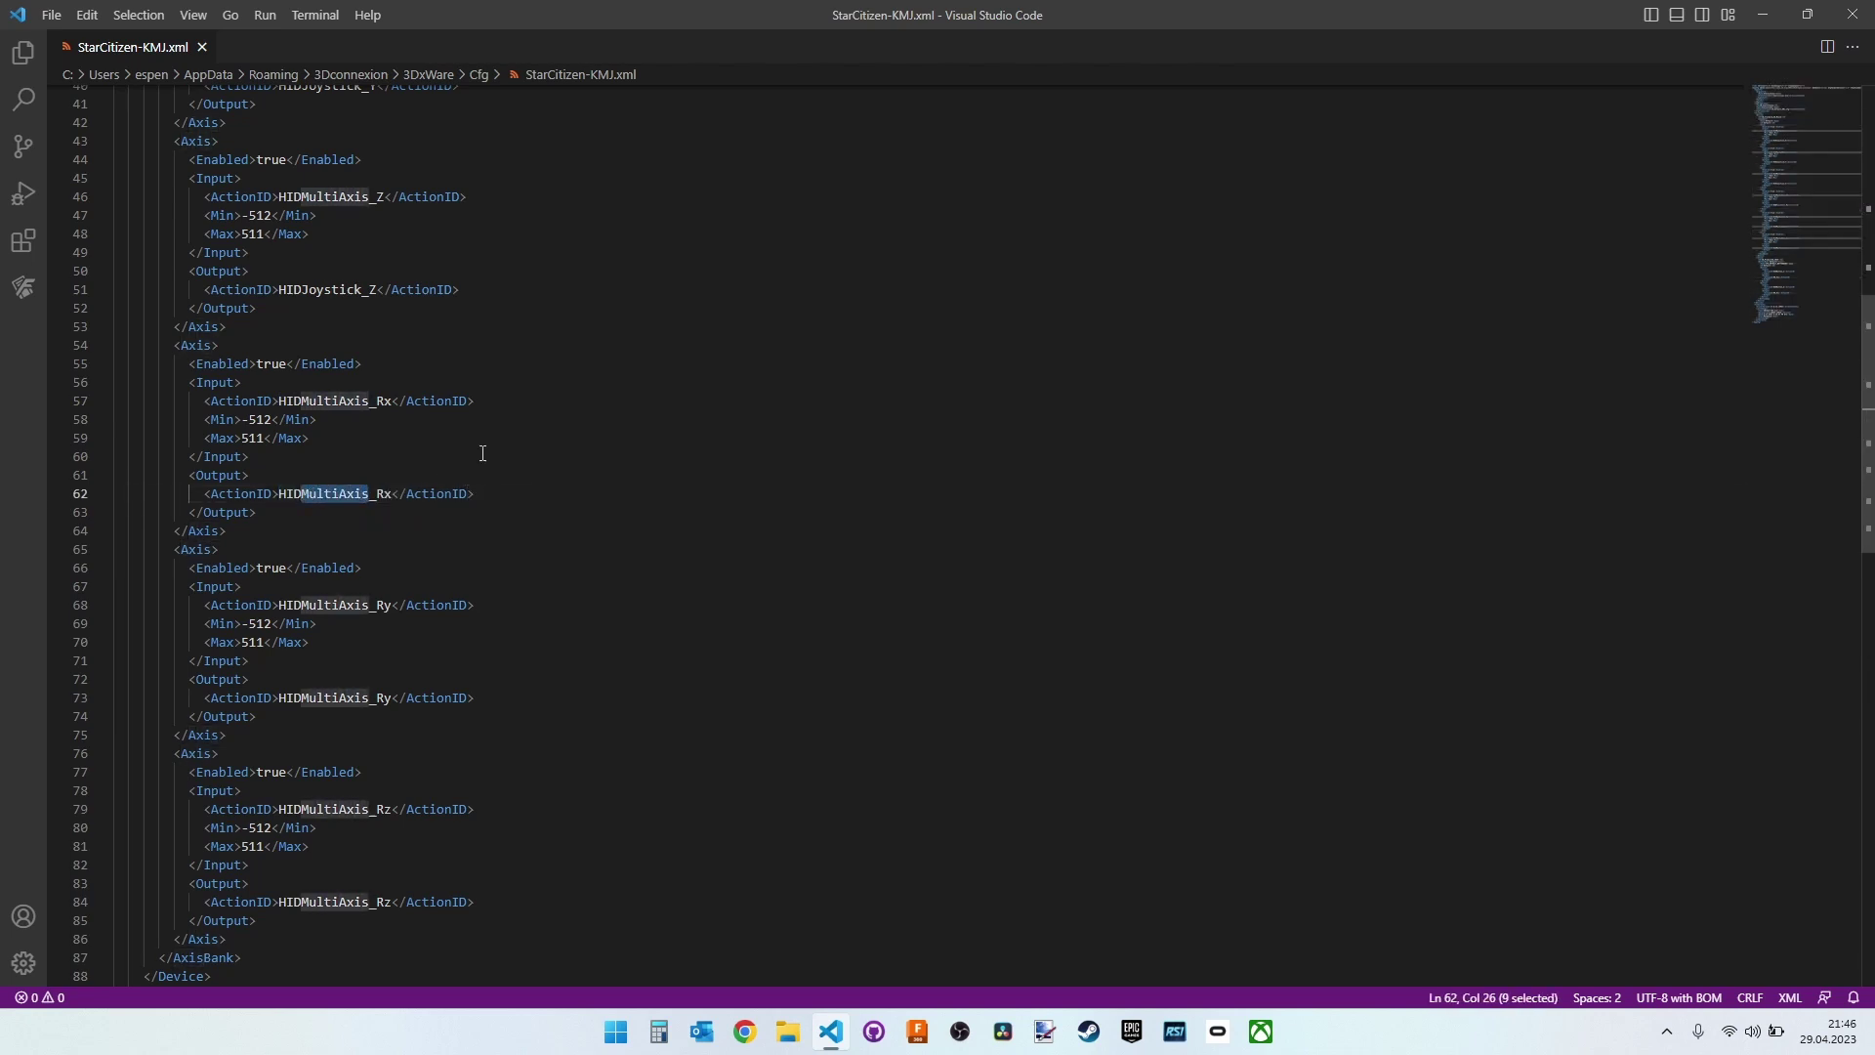
pyautogui.write('Joystick')
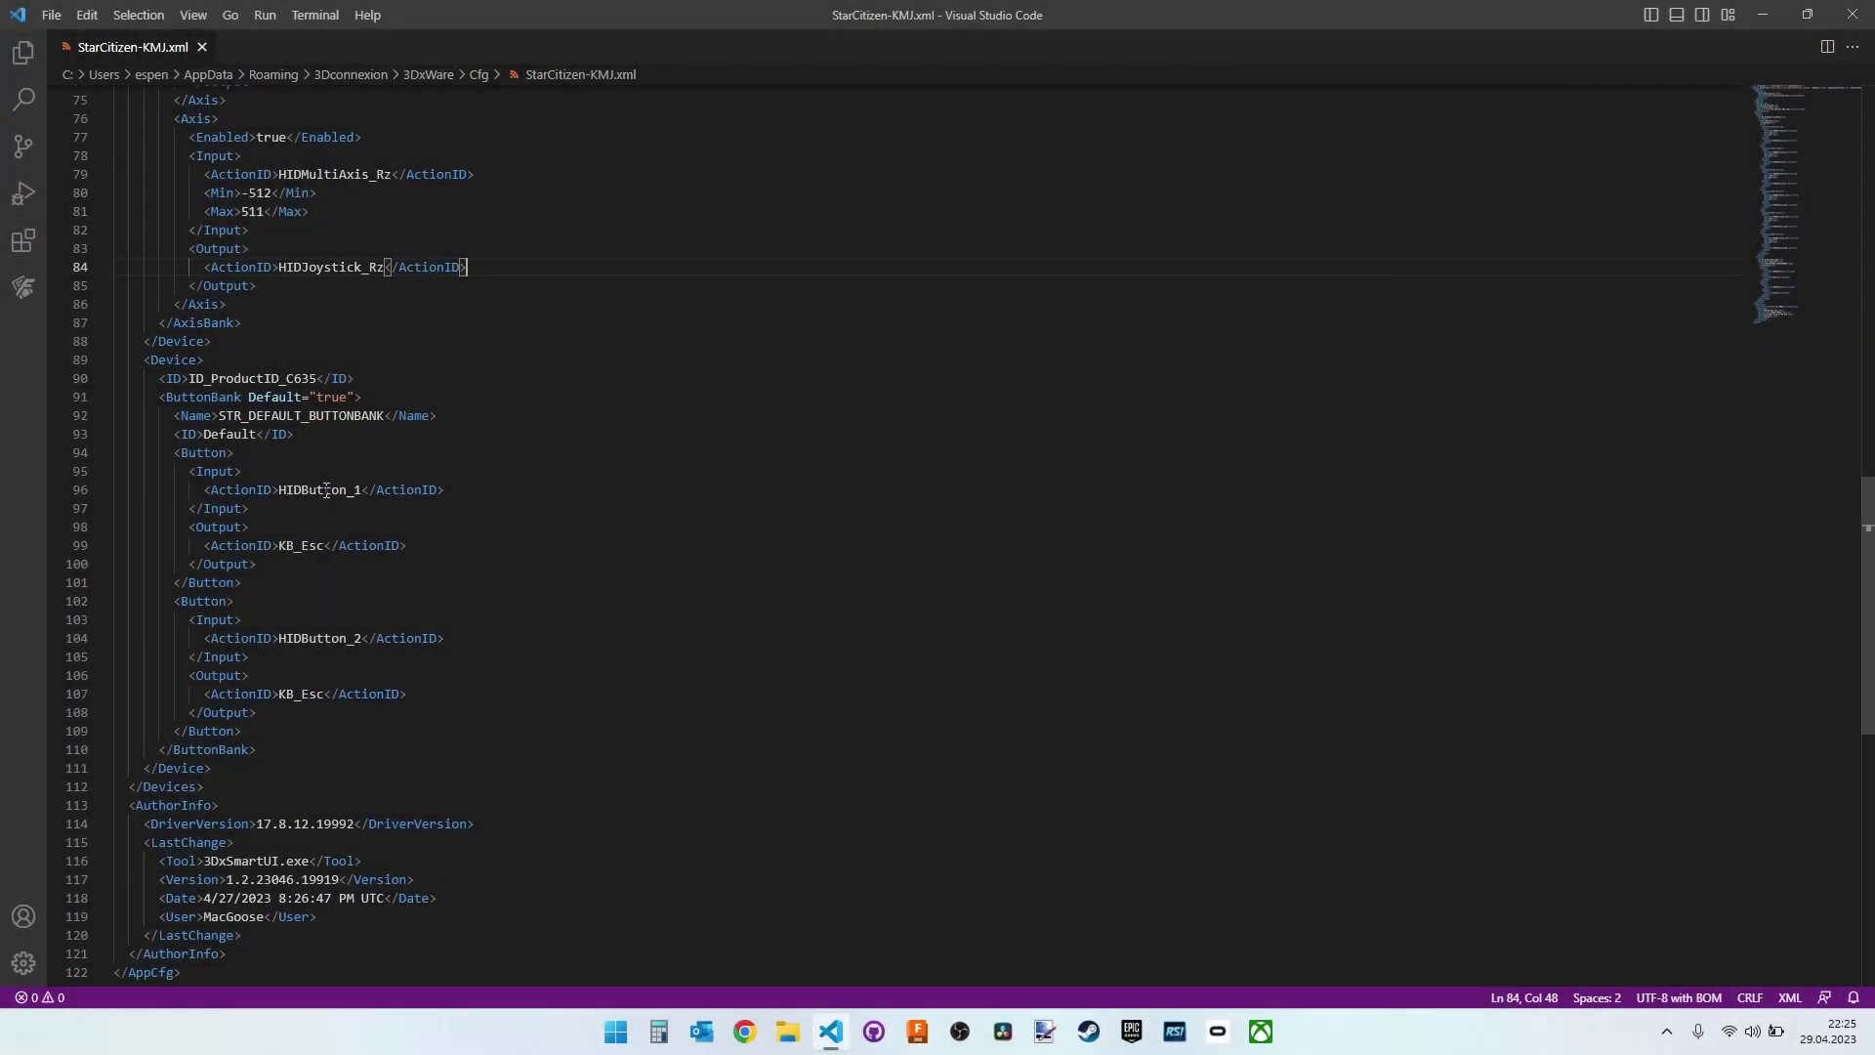
# Replace both KB_Esc button outputs with HIDButton_1/2, retargeting them to HIDJoystick IDs
pyautogui.doubleClick(327, 492)
pyautogui.hotkey('ctrl', 'c')
pyautogui.doubleClick(302, 546)
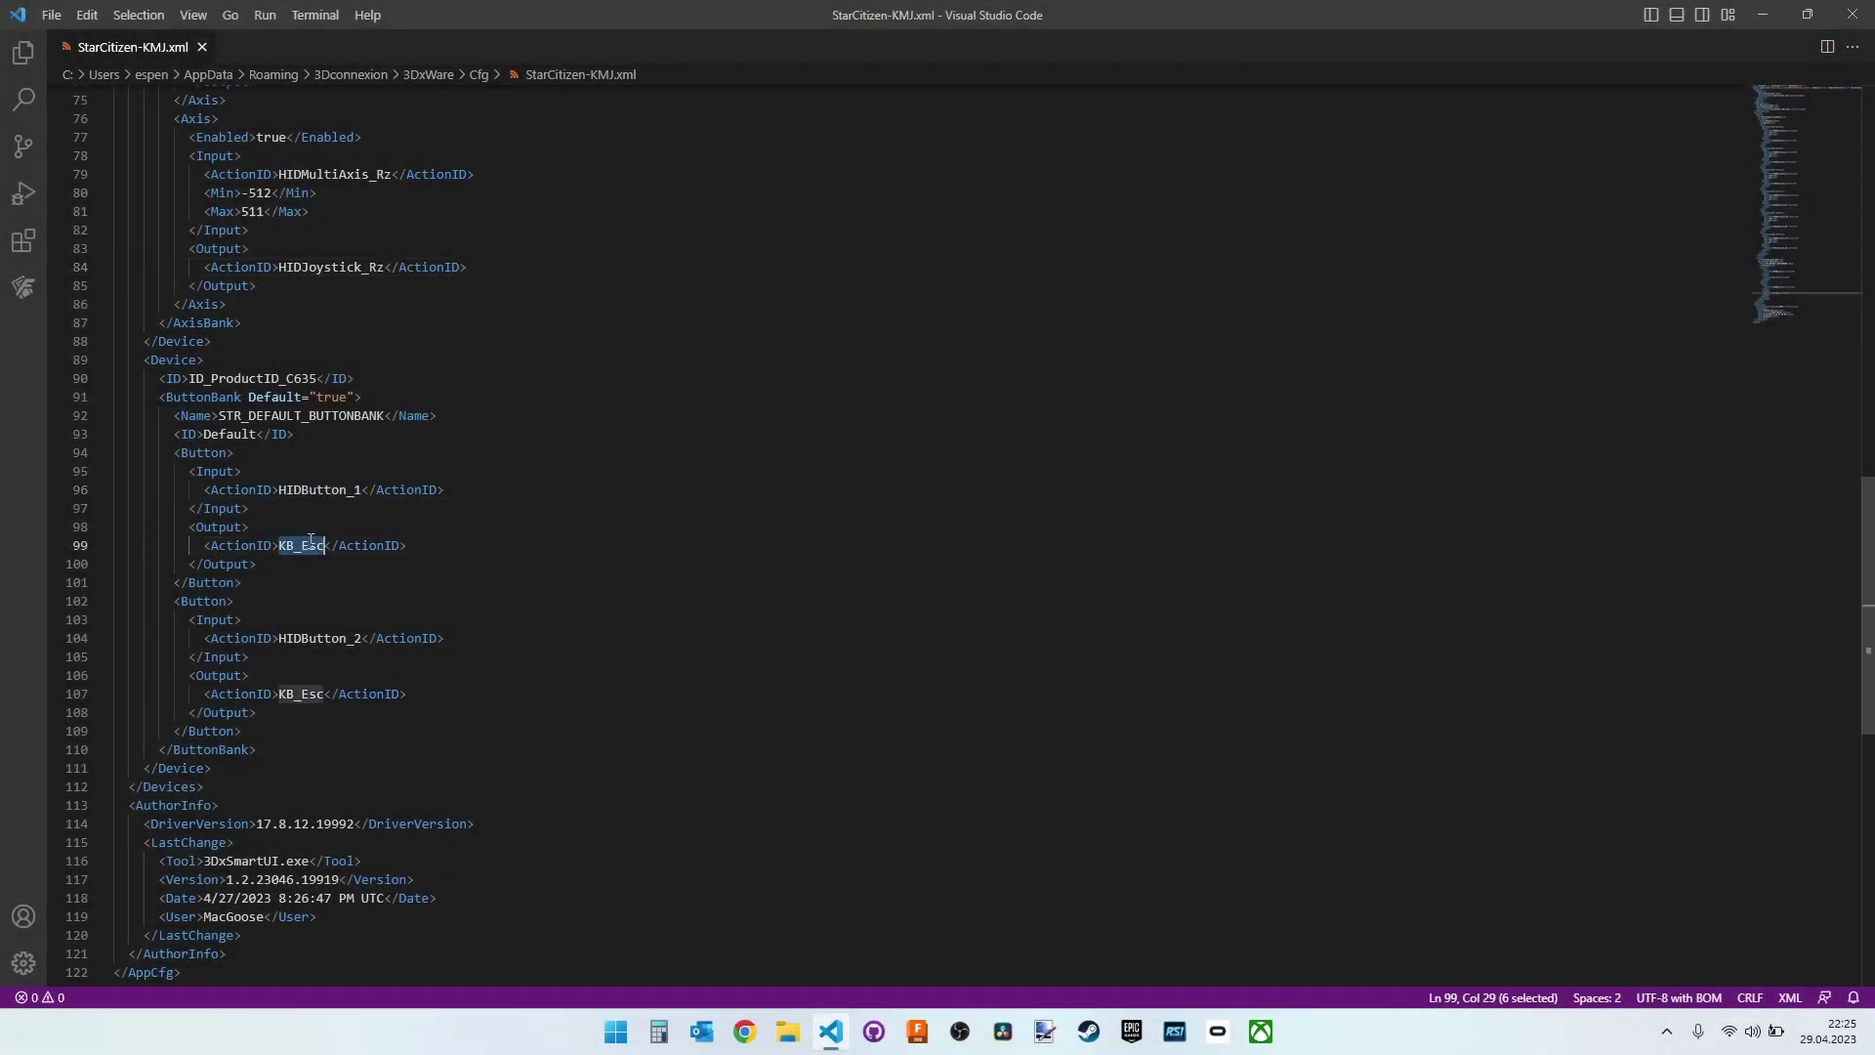
pyautogui.hotkey('ctrl', 'v')
pyautogui.doubleClick(328, 638)
pyautogui.hotkey('ctrl', 'c')
pyautogui.doubleClick(303, 693)
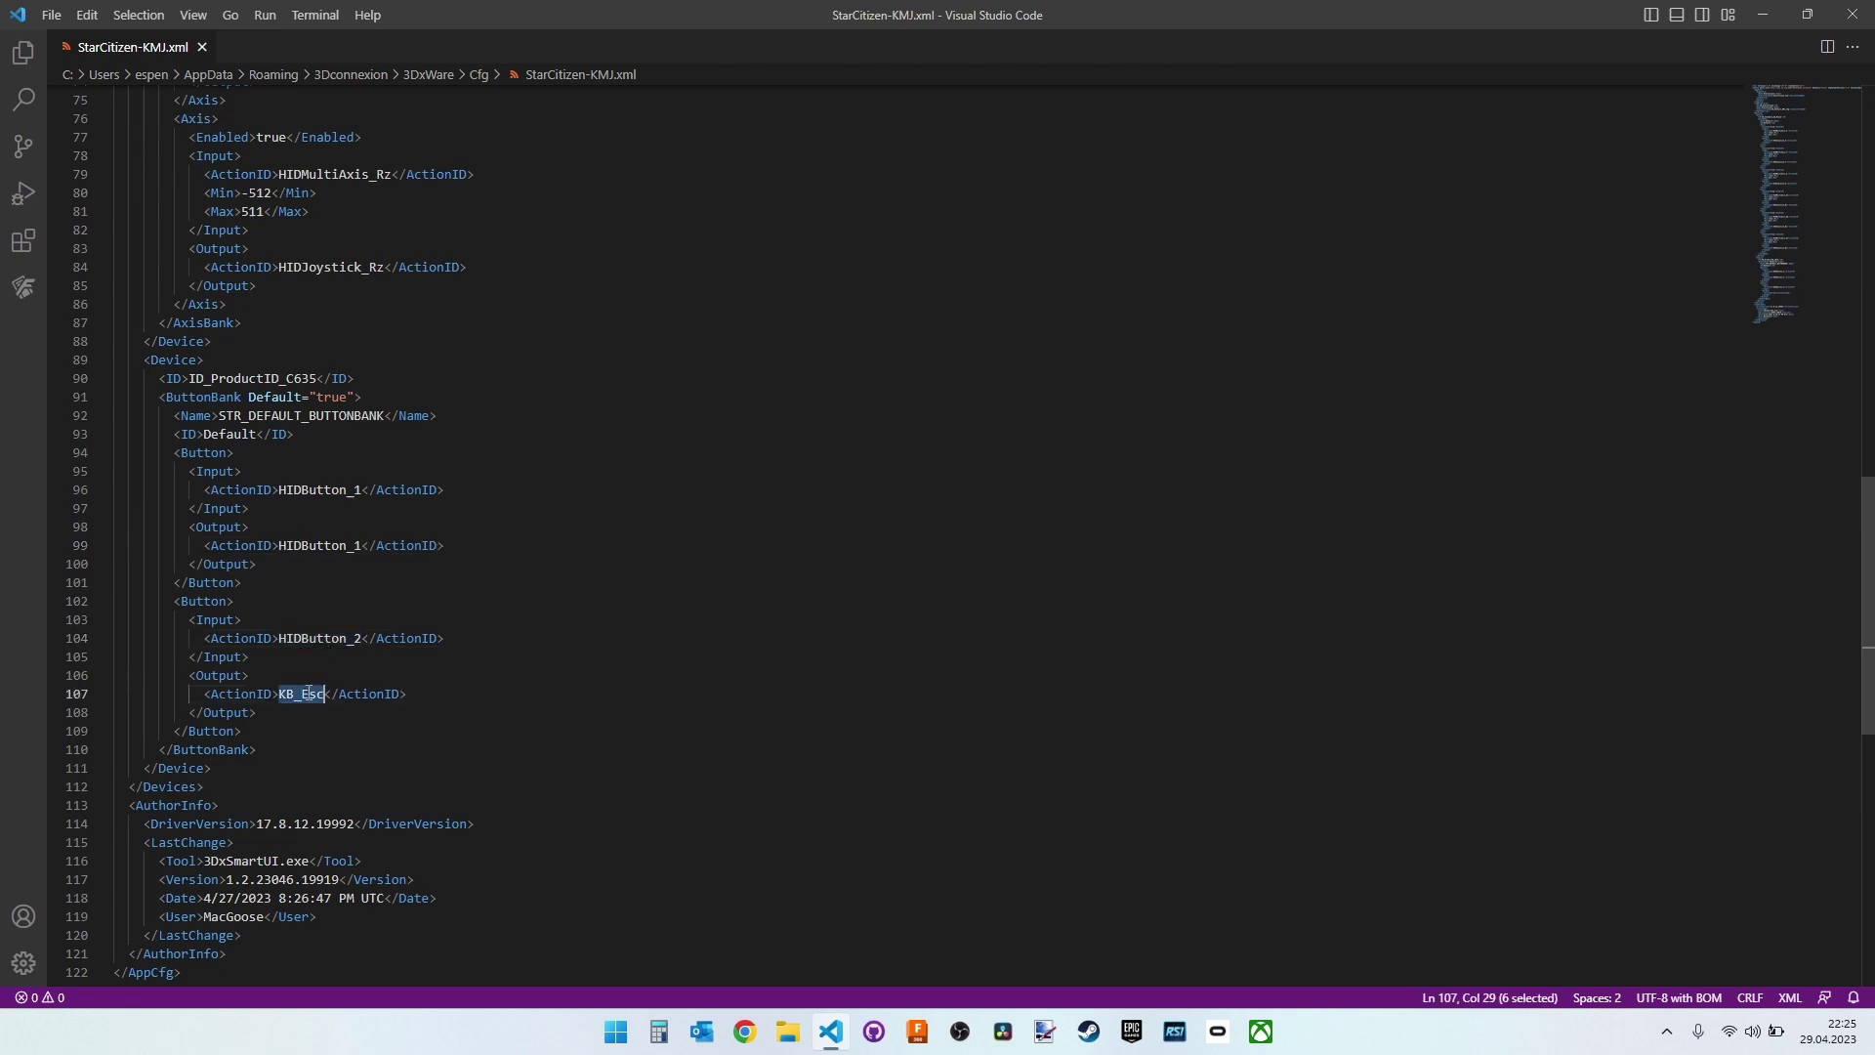
pyautogui.hotkey('ctrl', 'v')
pyautogui.moveTo(361, 545); pyautogui.dragTo(304, 545)
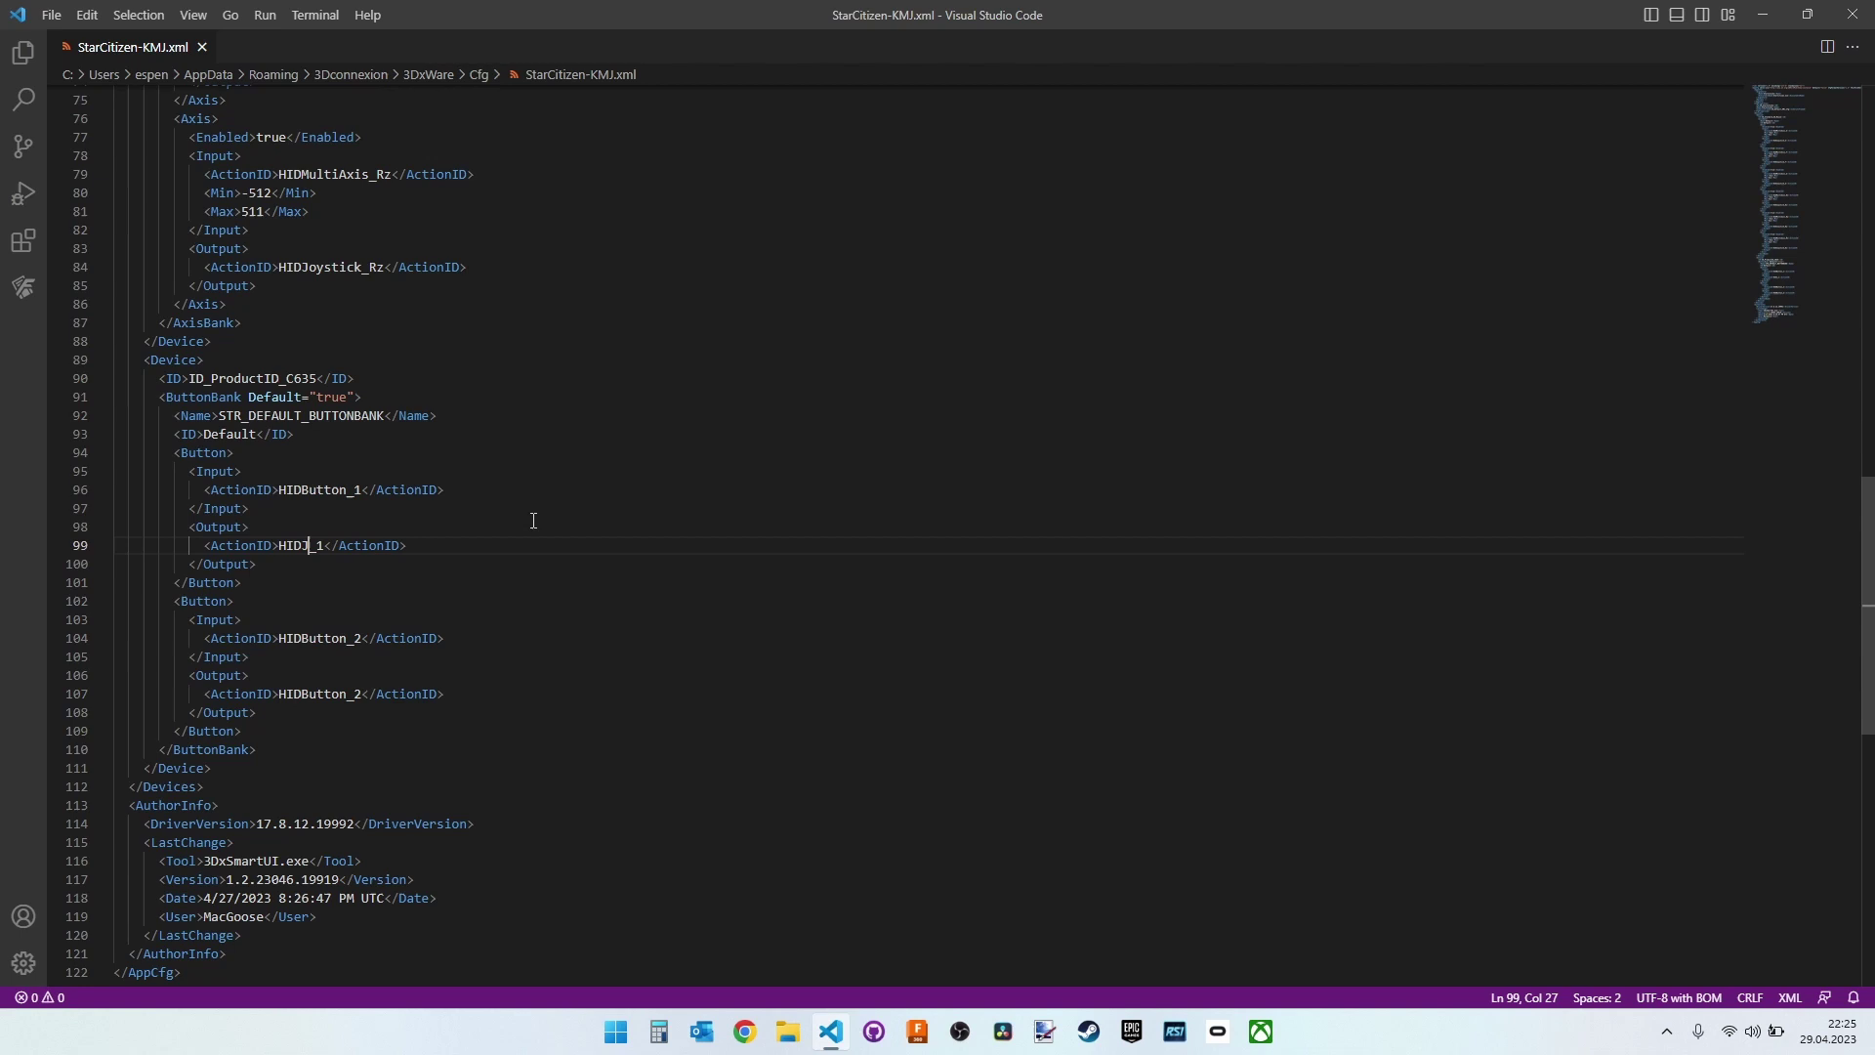
pyautogui.write('Joystick')
pyautogui.moveTo(347, 692); pyautogui.dragTo(301, 692)
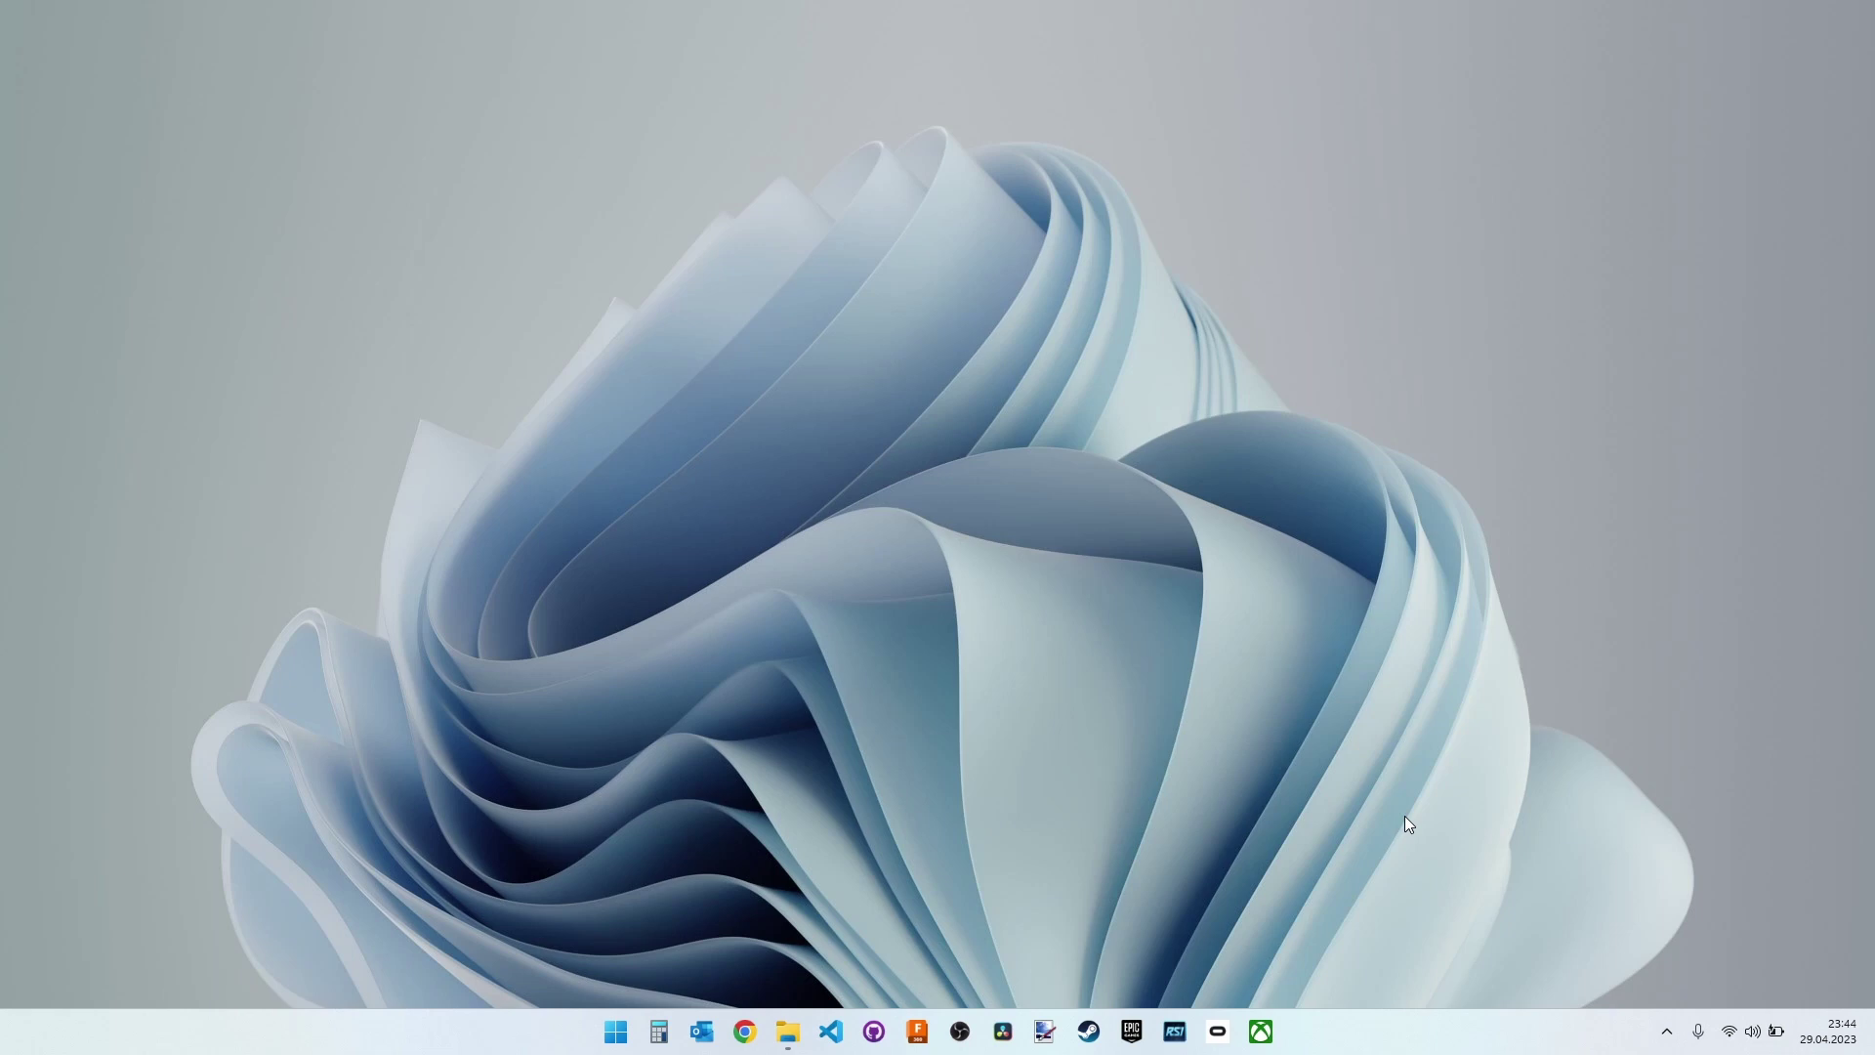
# Launch Star Citizen from the RSI launcher and show Joystick / HOTAS keybindings
pyautogui.click(1176, 1032)
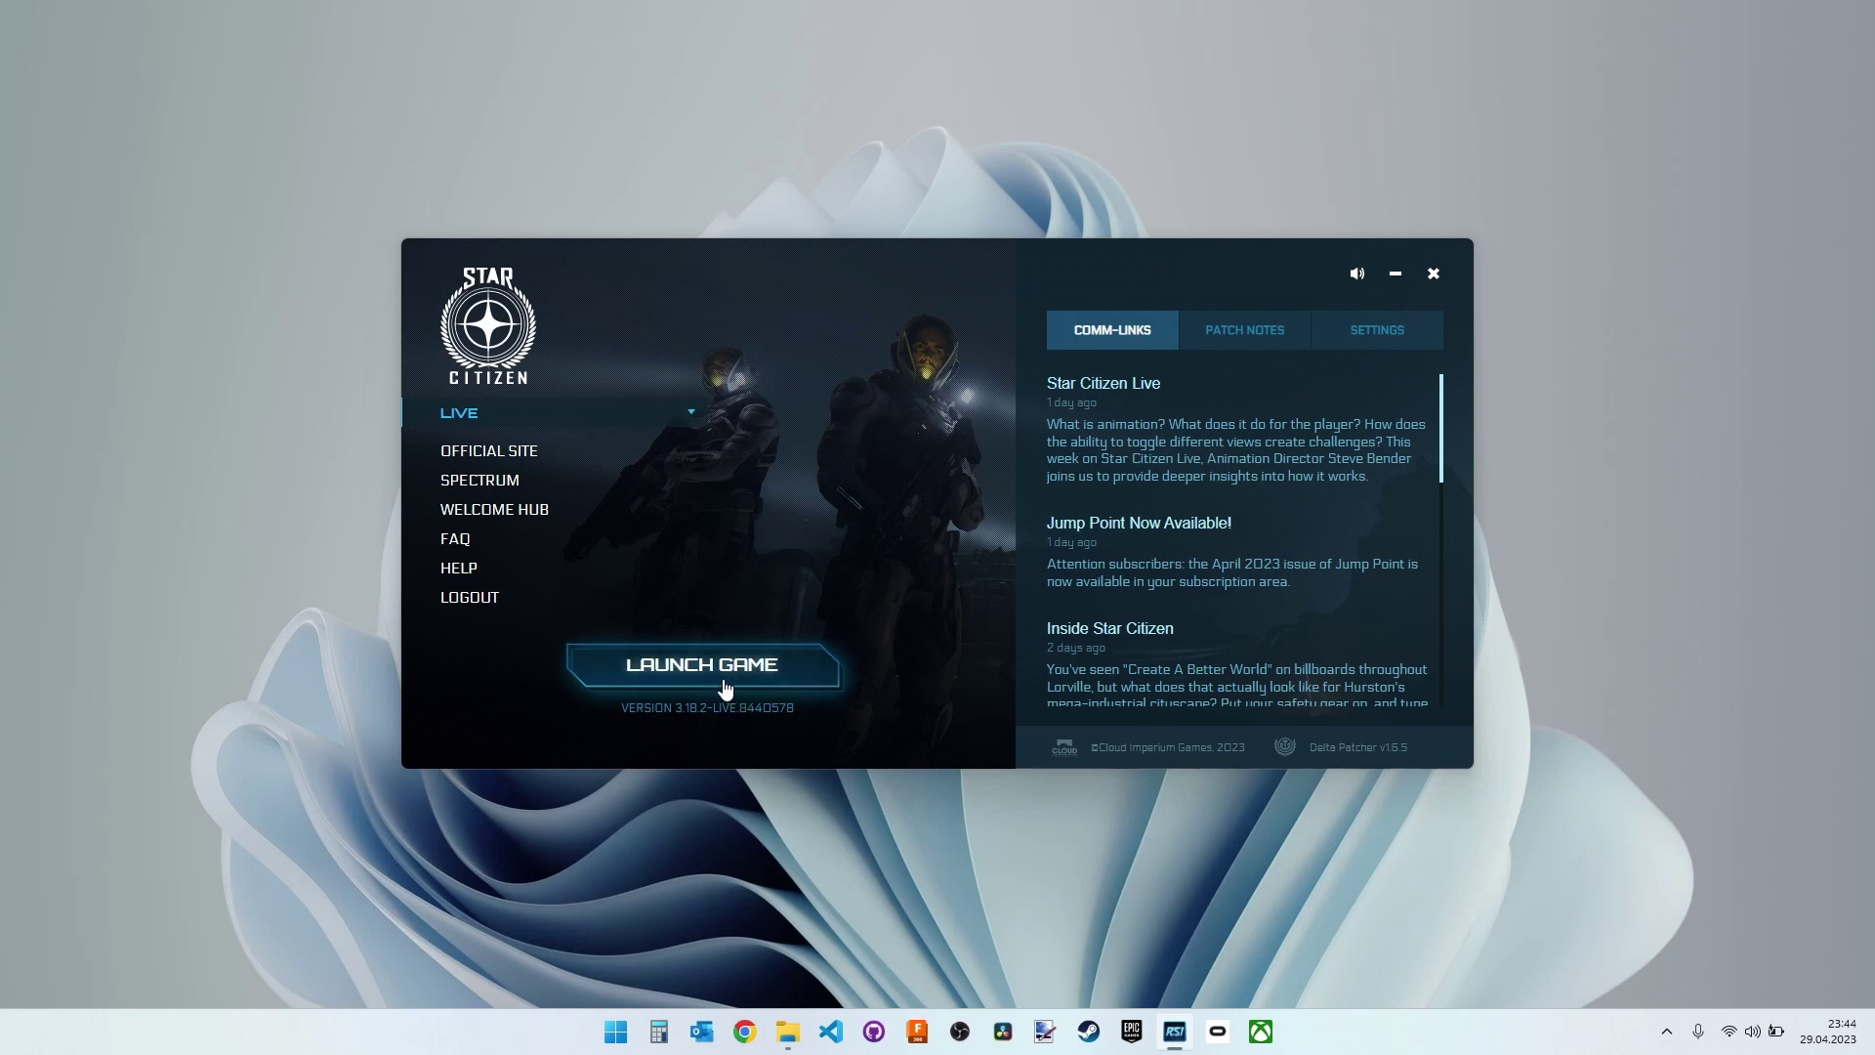
pyautogui.click(717, 679)
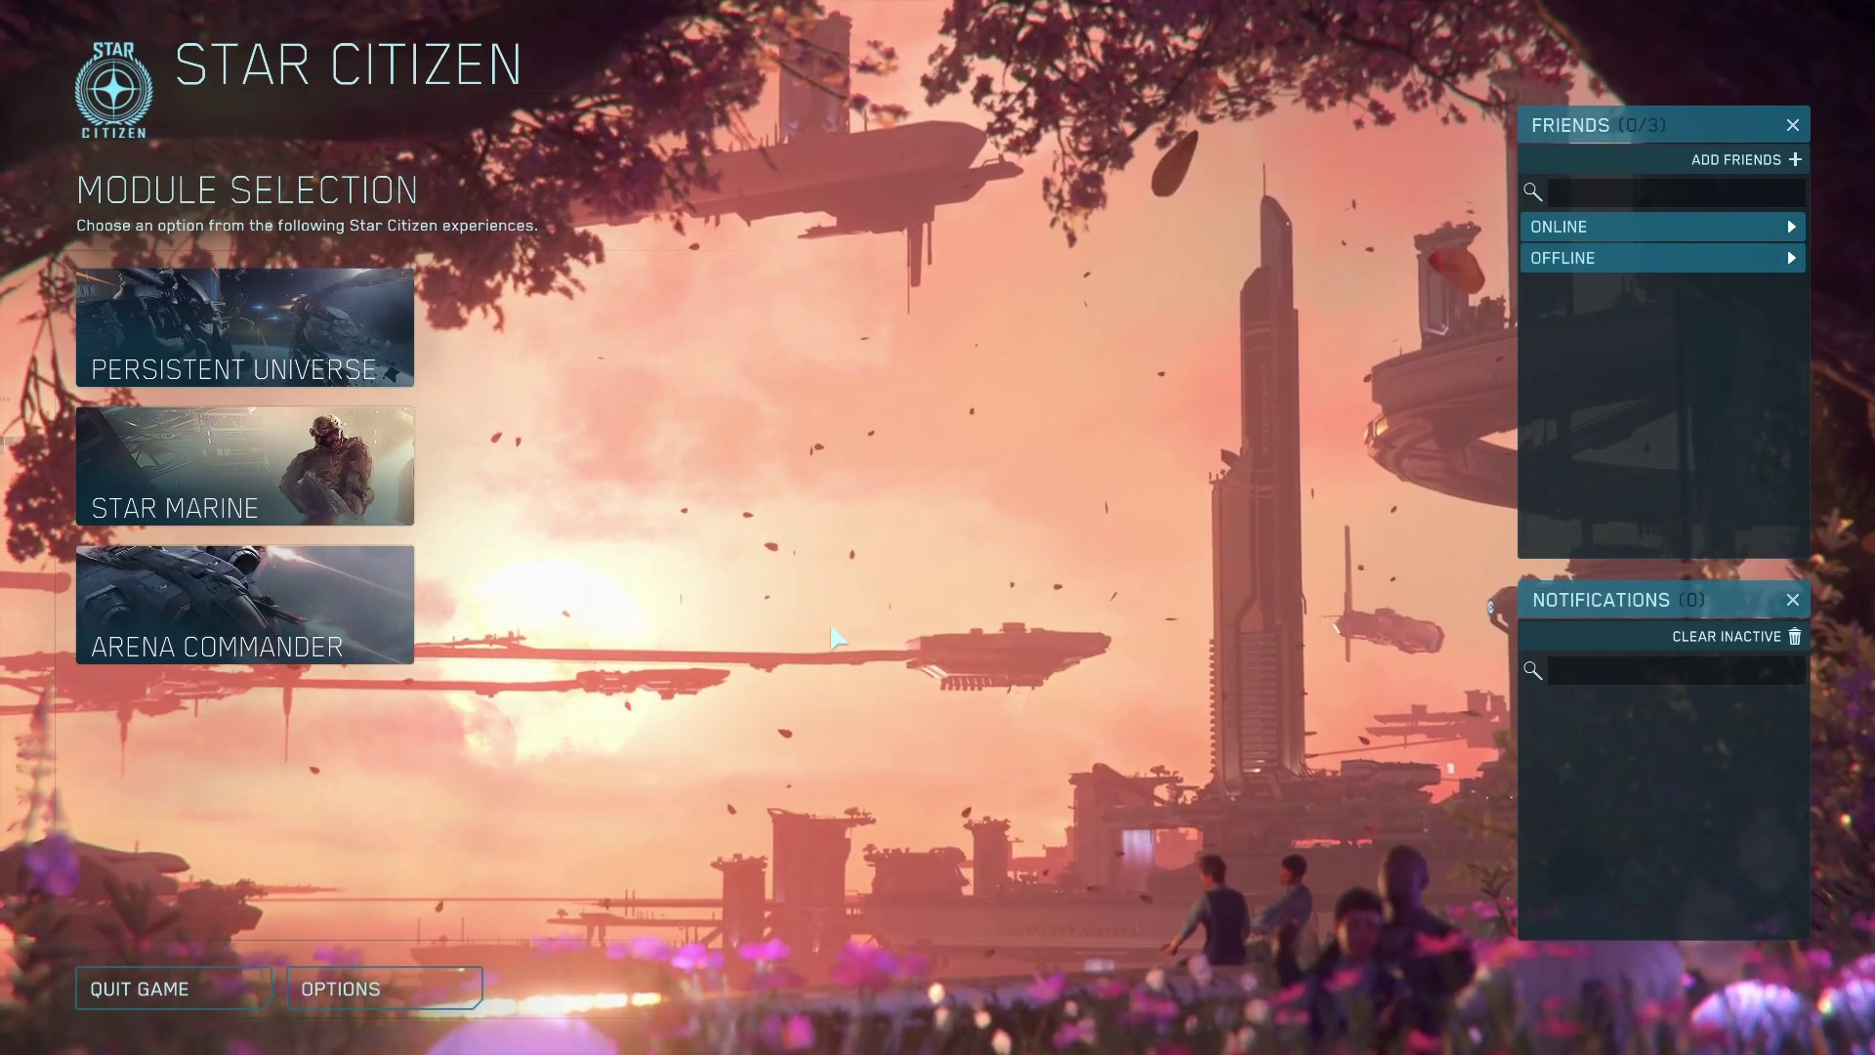
pyautogui.click(384, 988)
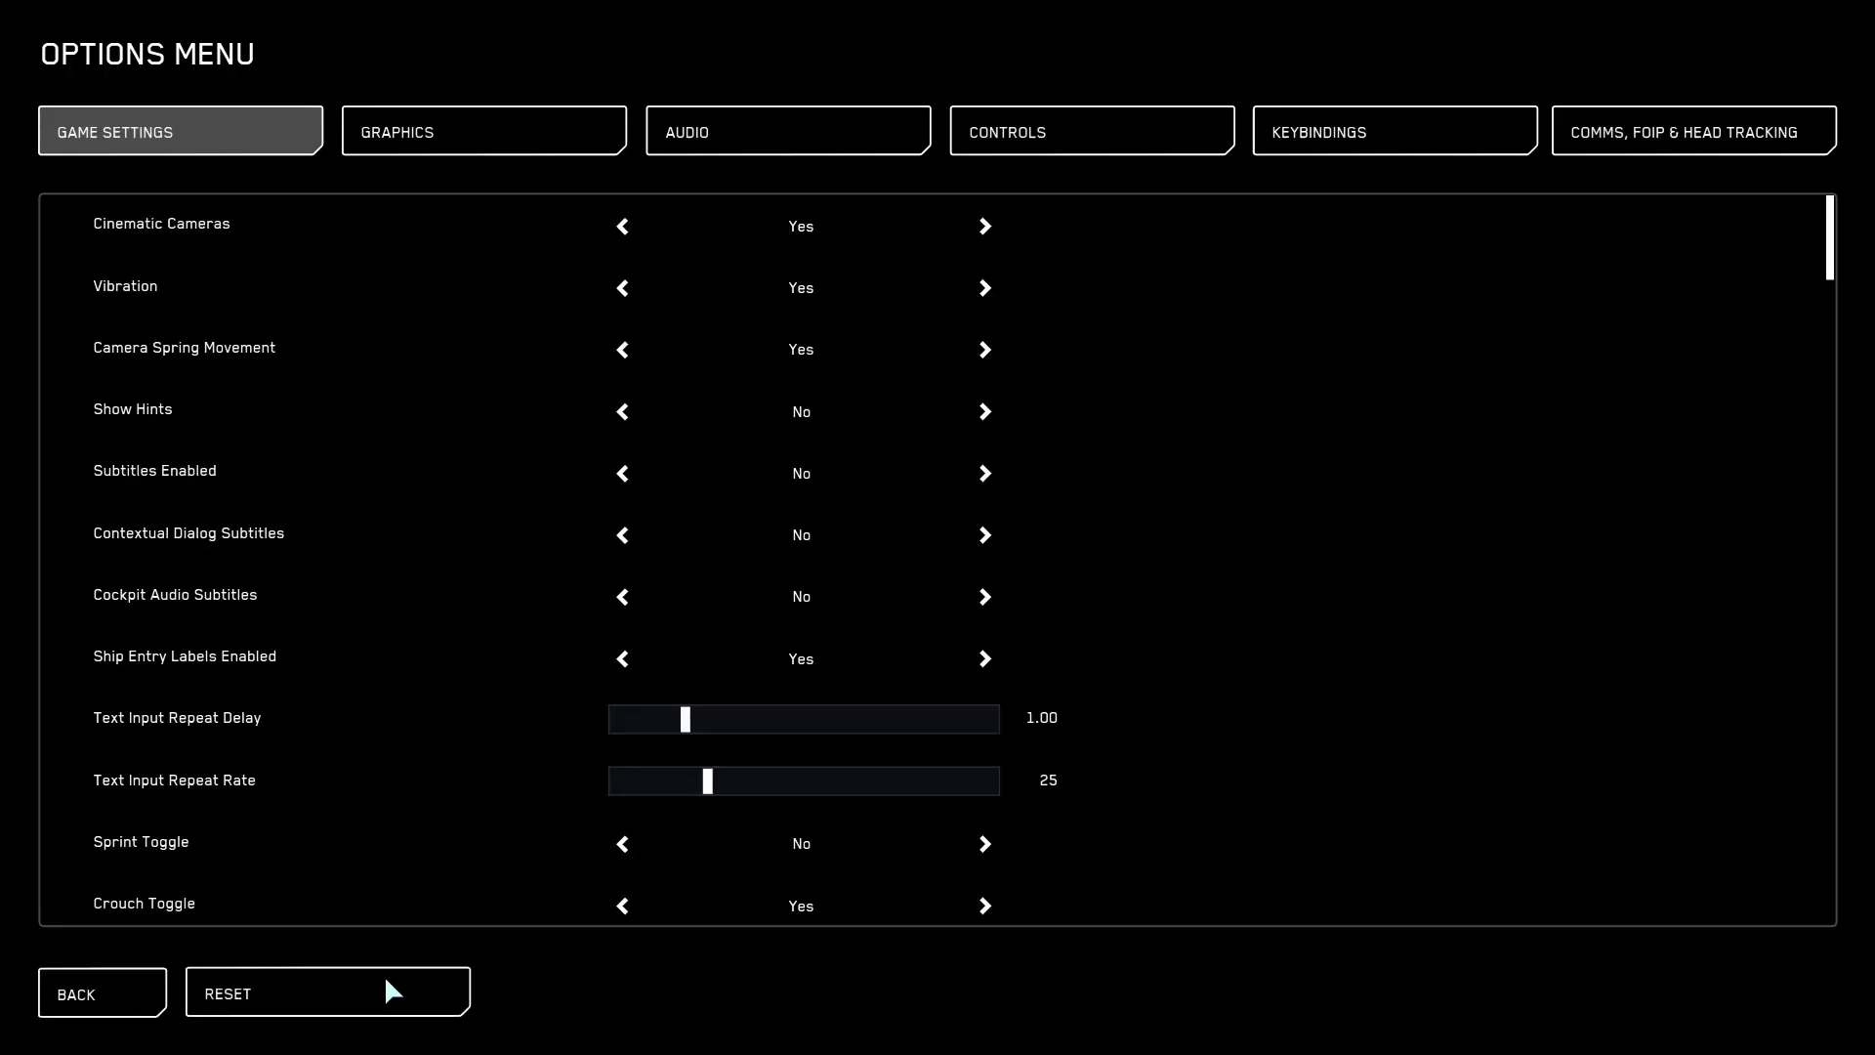
pyautogui.click(1356, 133)
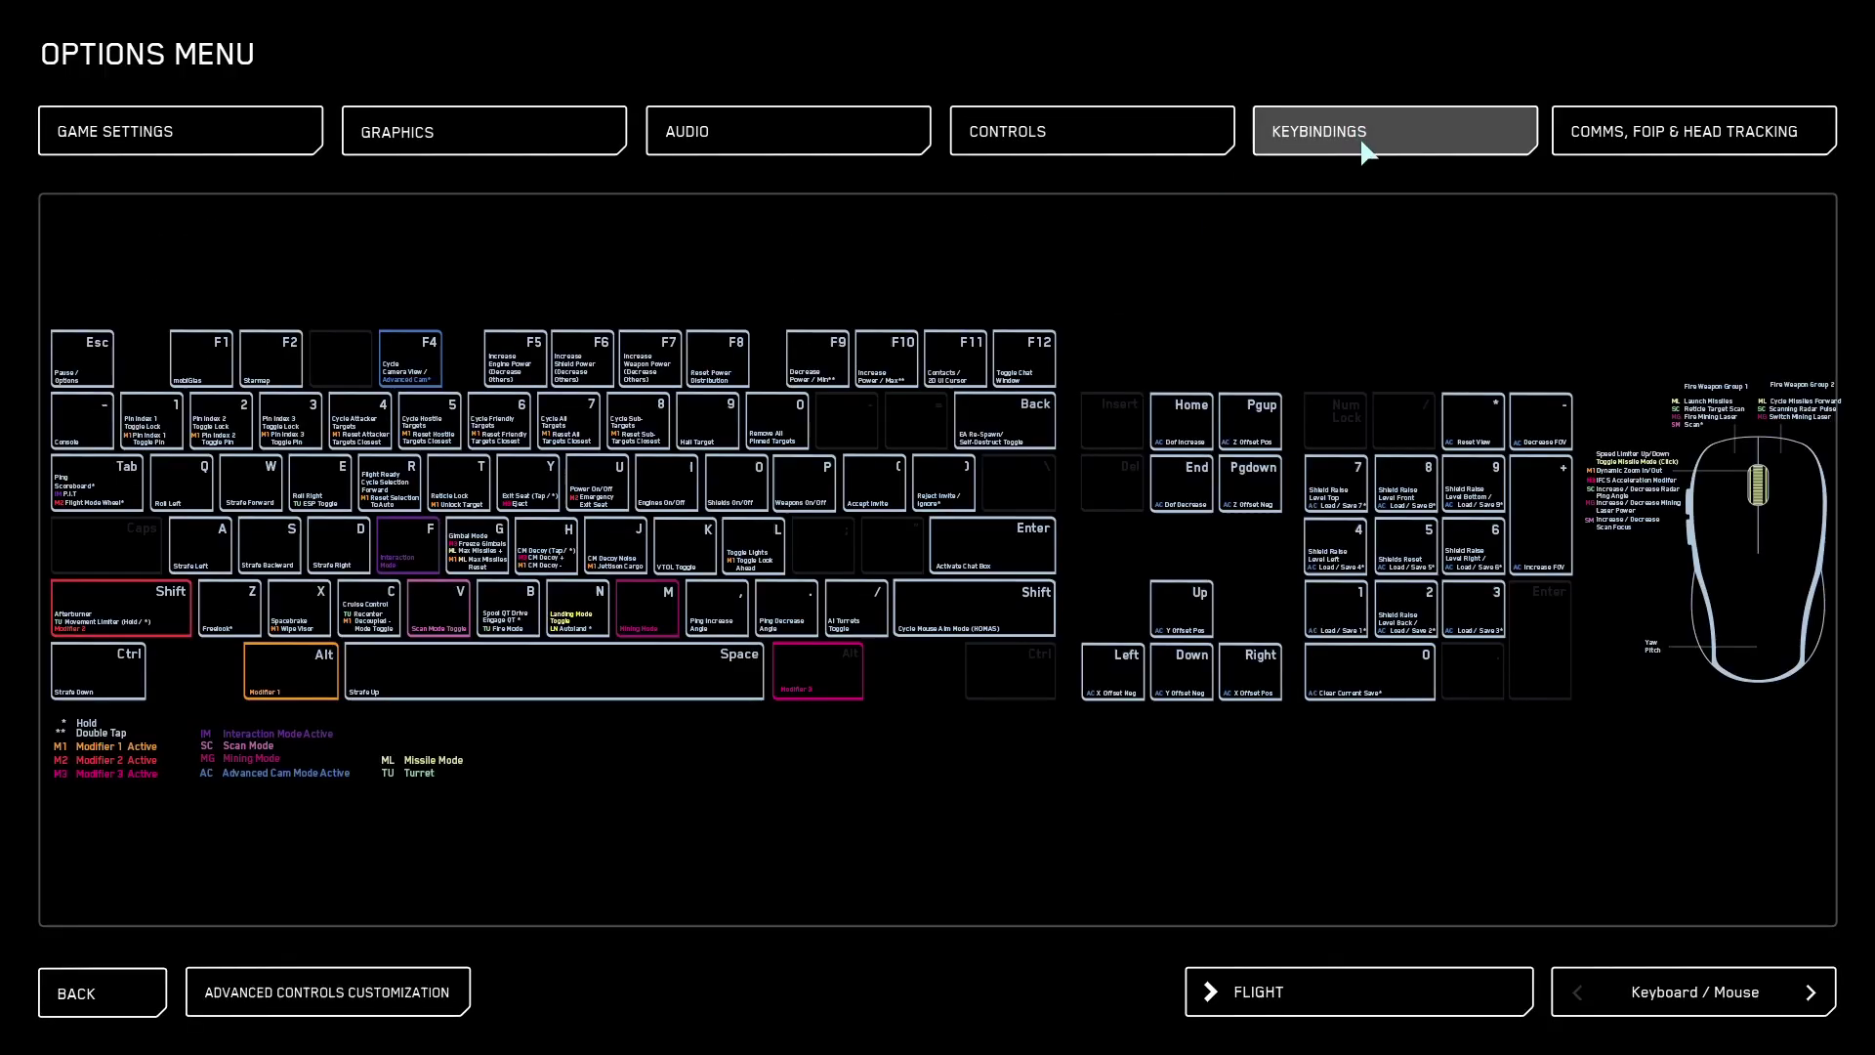
pyautogui.click(1811, 992)
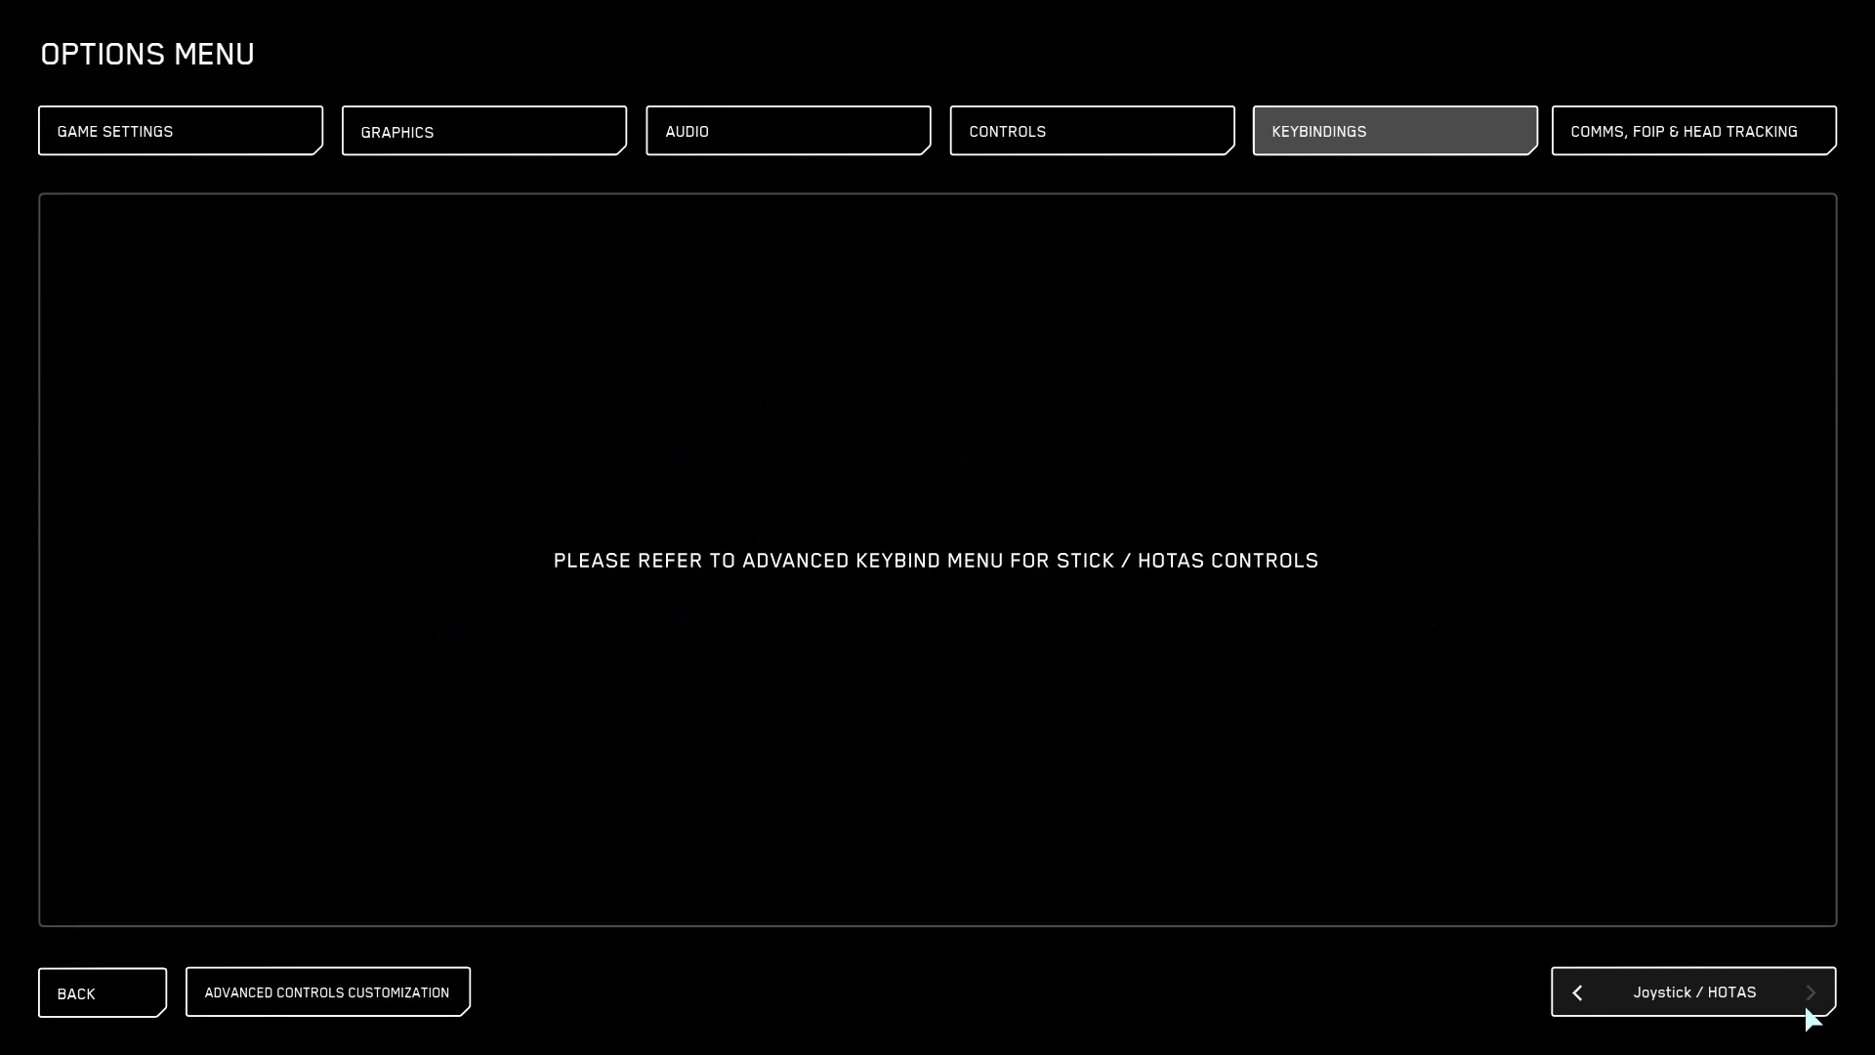
# Open Flight - Movement in advanced customization and bind Pitch, Yaw and Roll to joystick axes
pyautogui.click(328, 992)
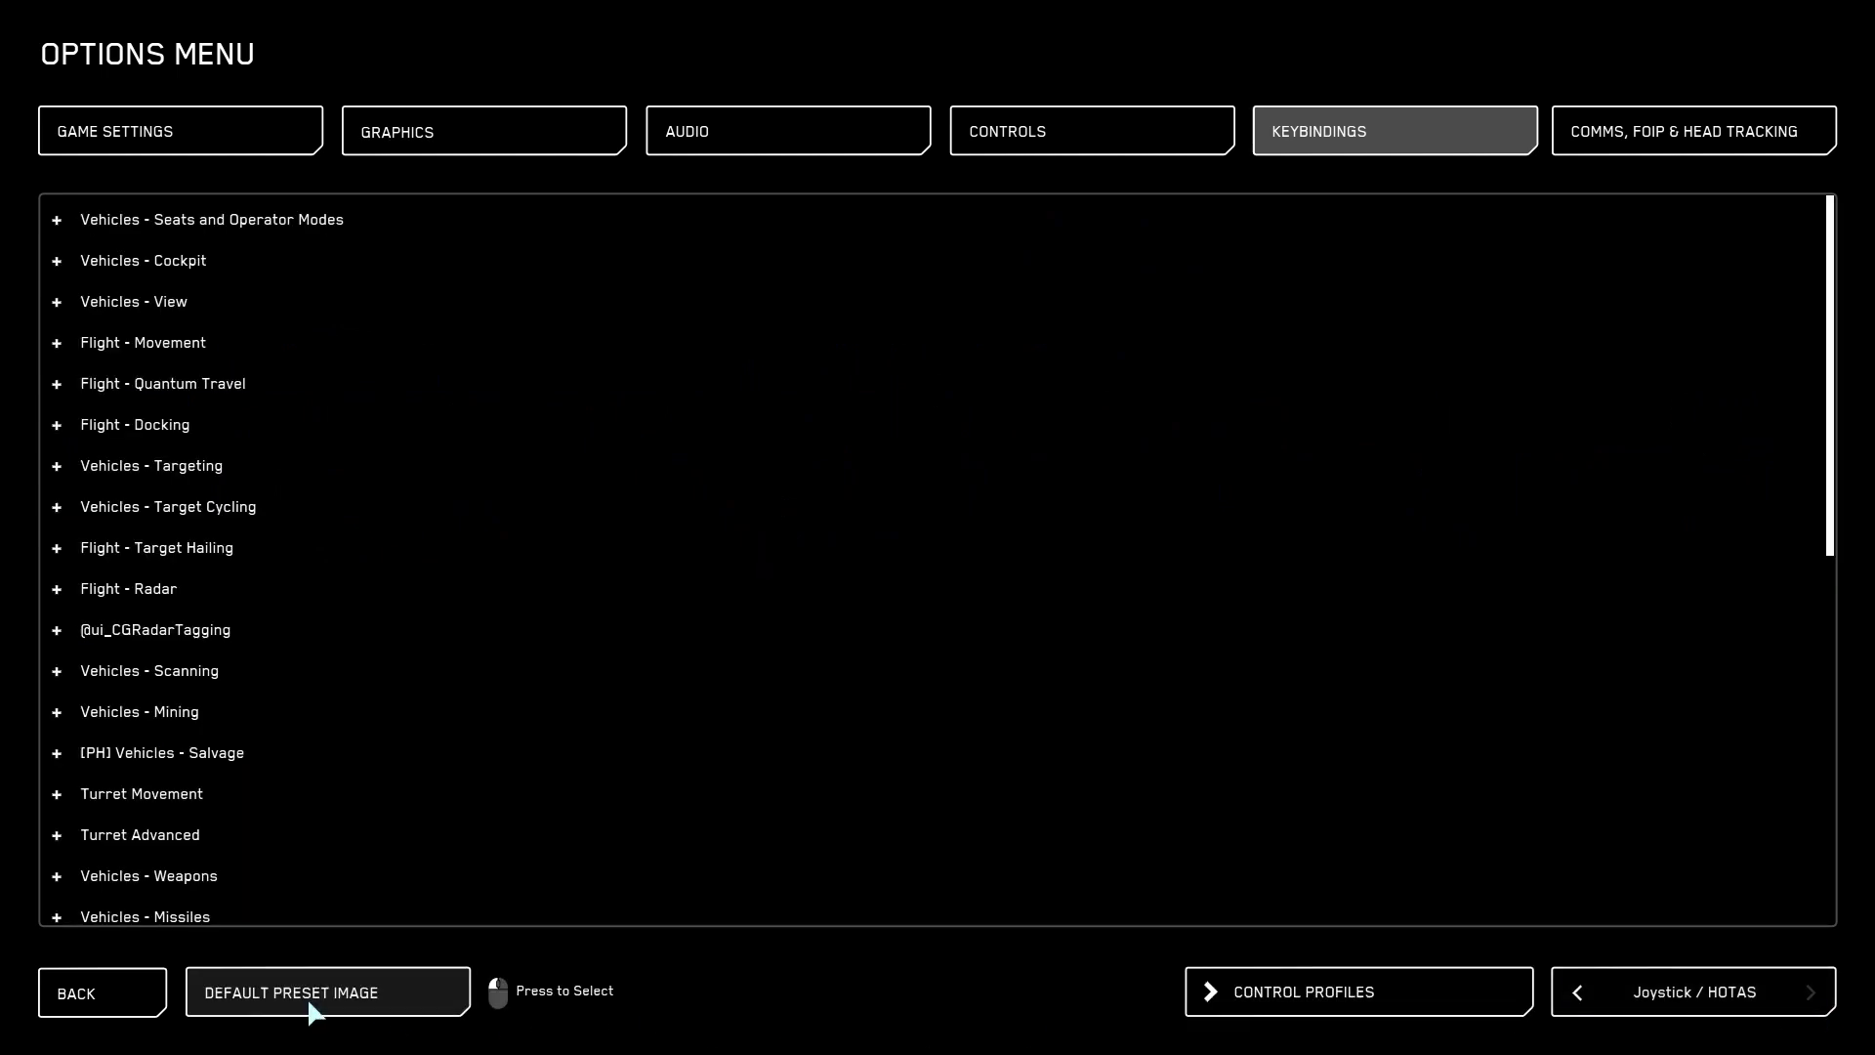
pyautogui.click(58, 343)
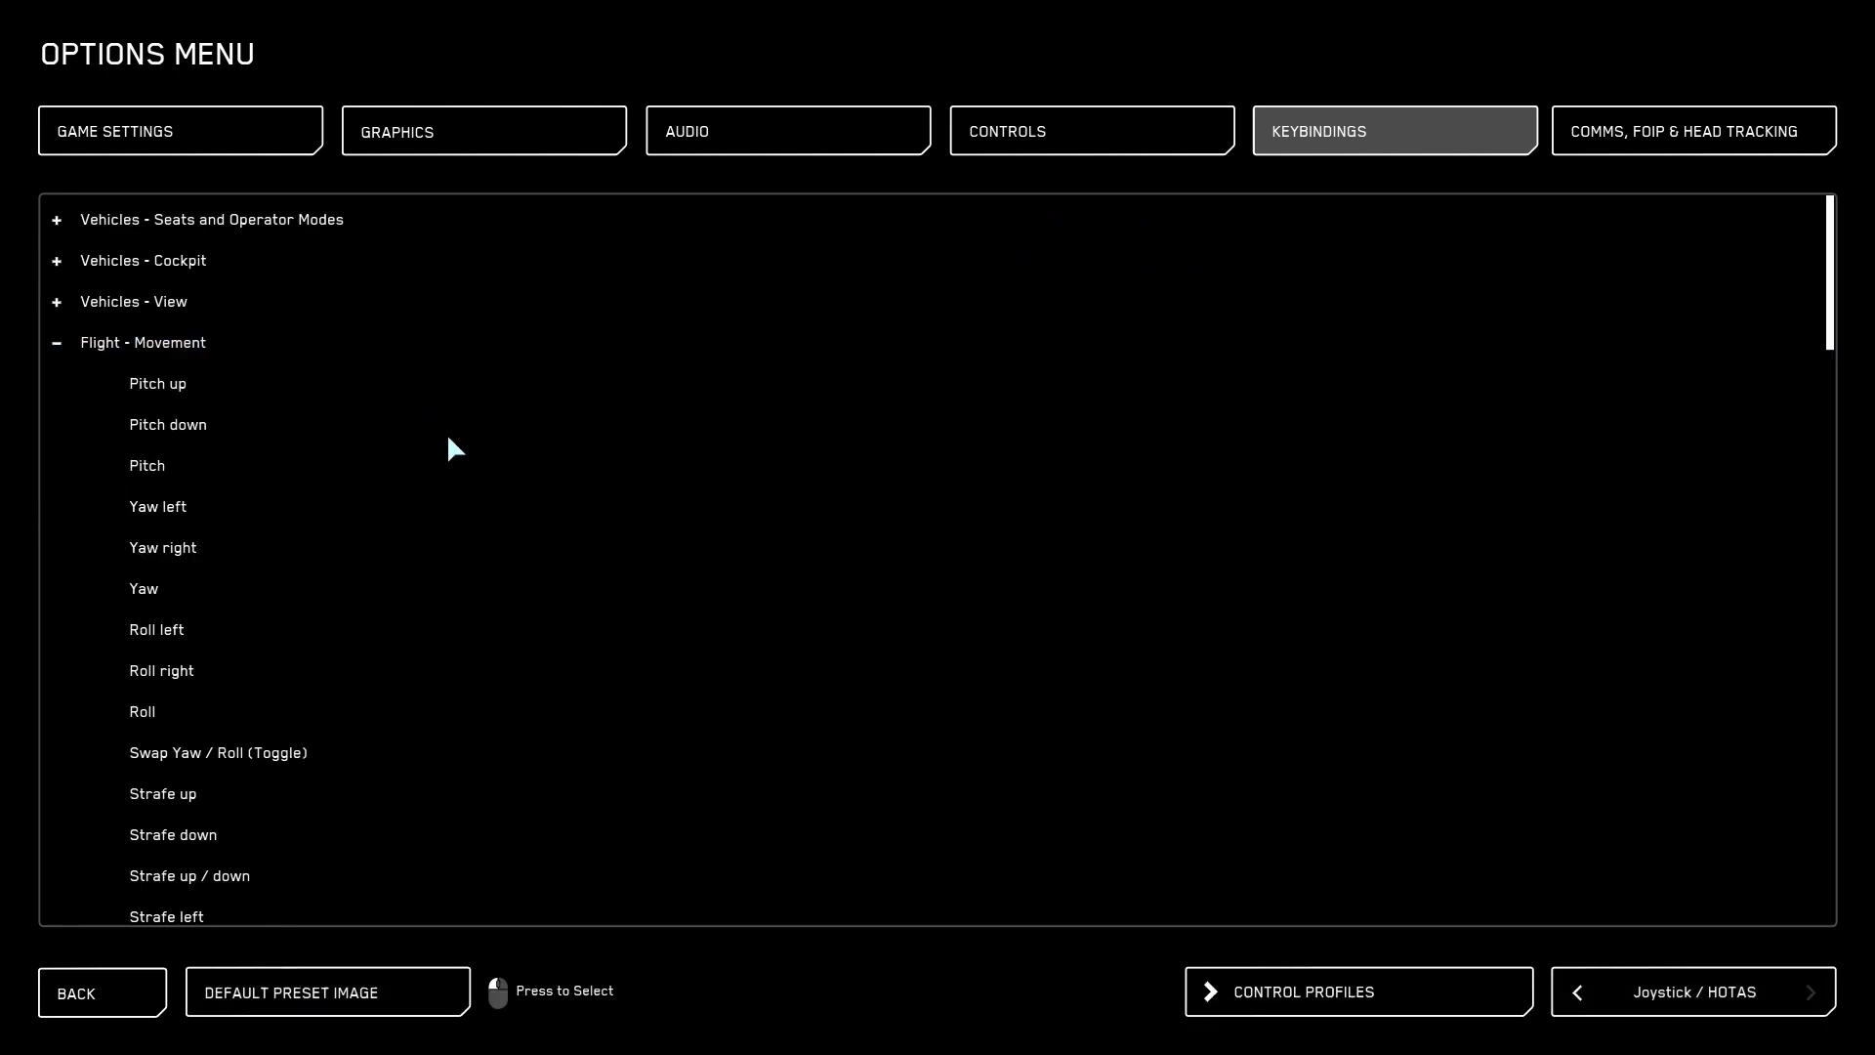
pyautogui.doubleClick(384, 460)
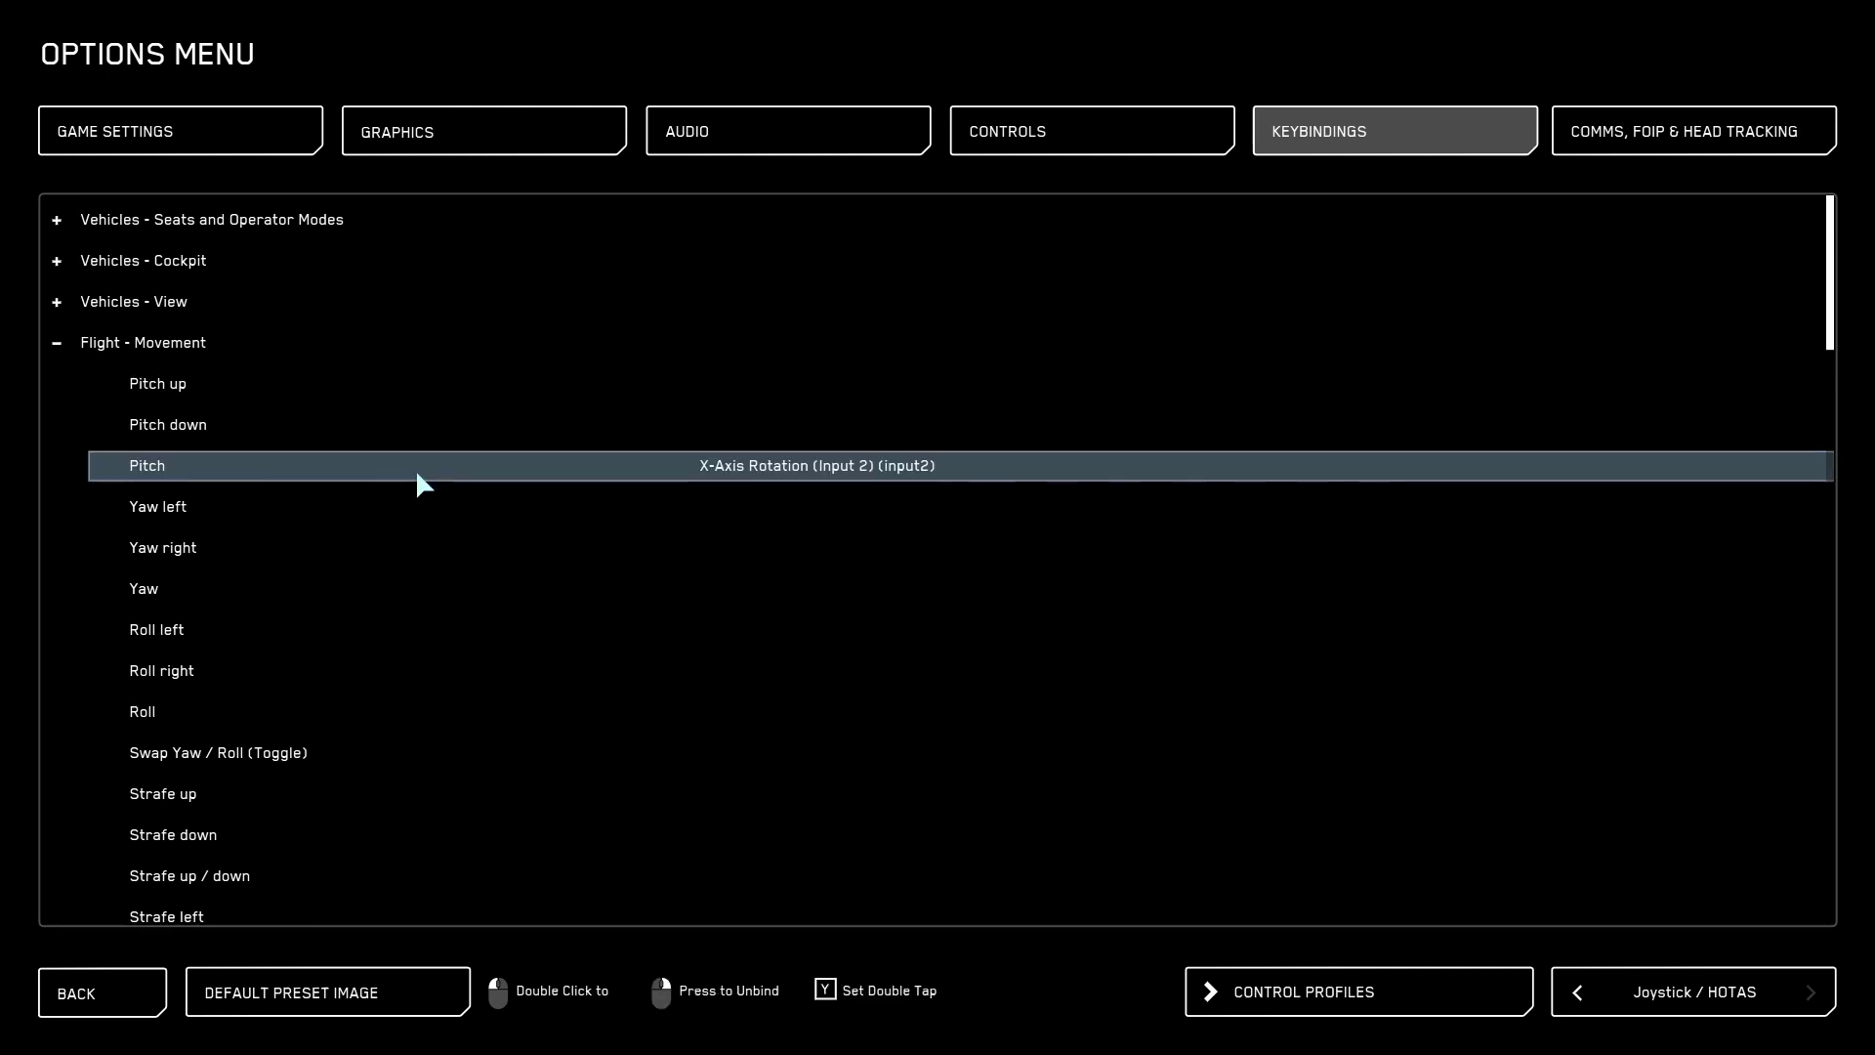
pyautogui.doubleClick(406, 604)
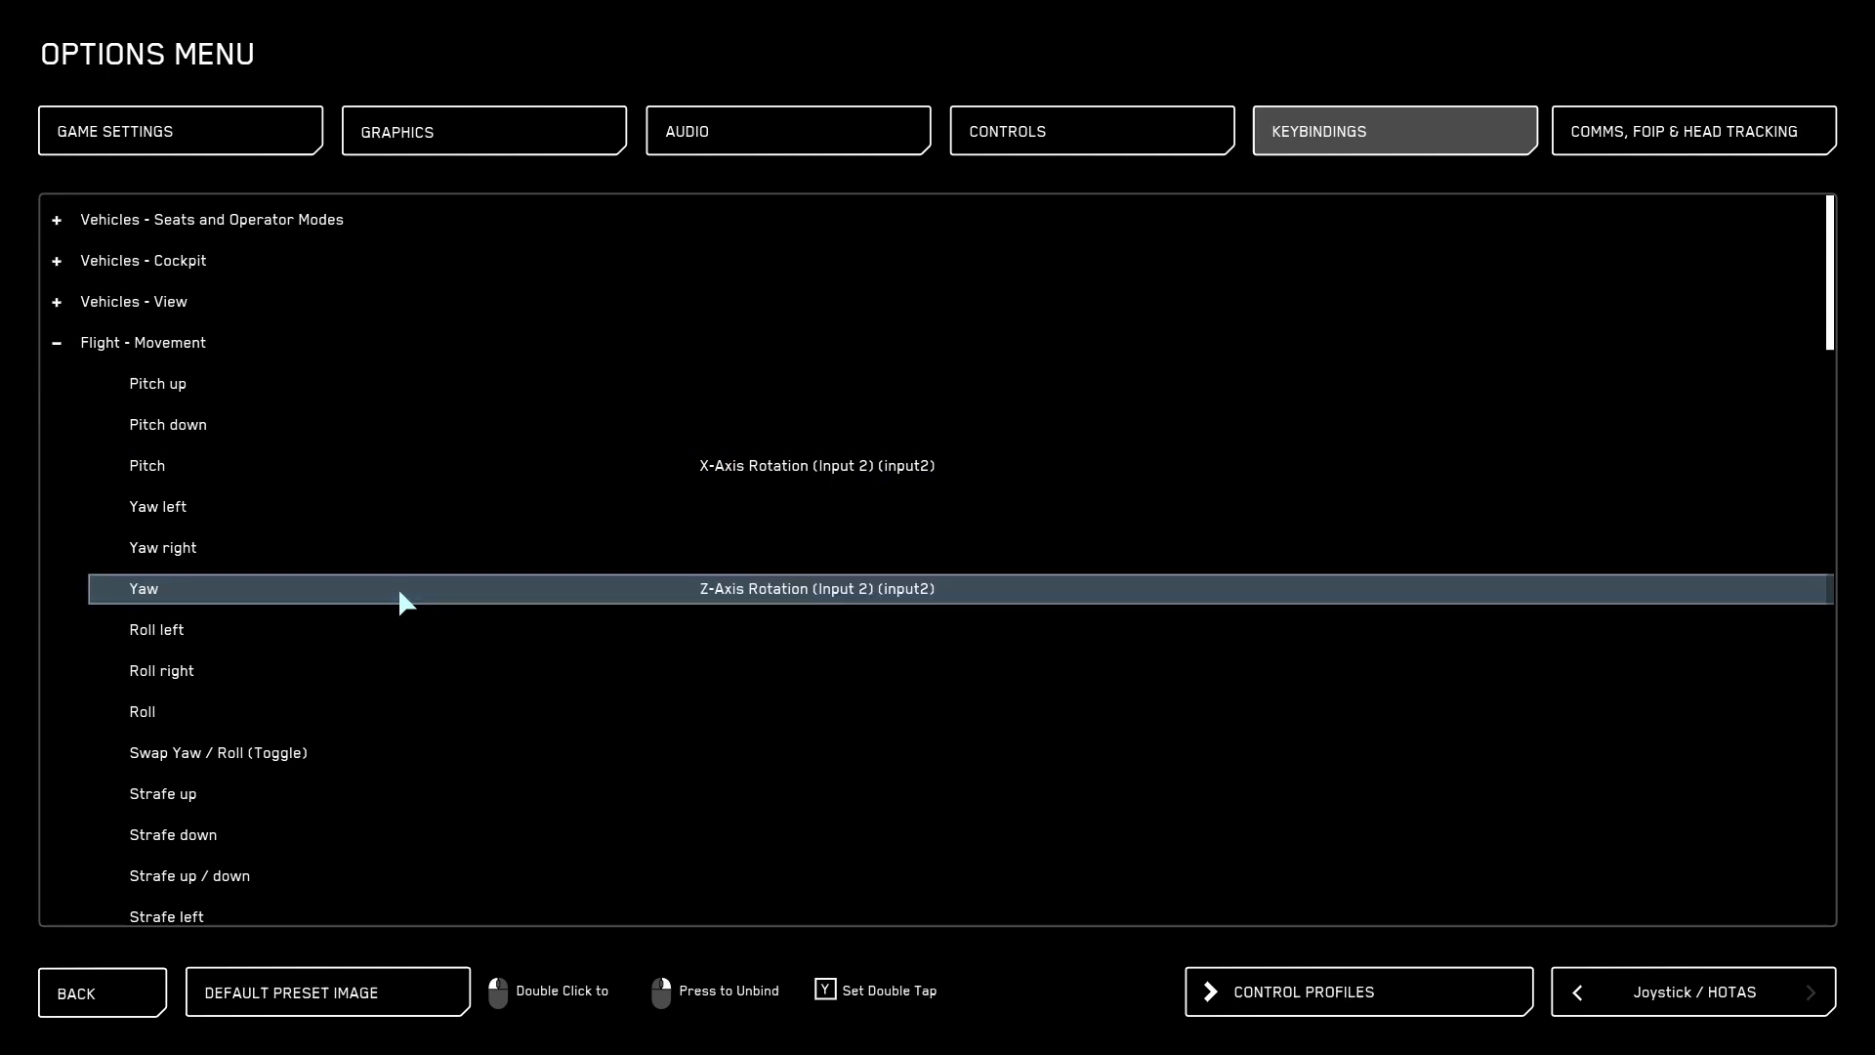
pyautogui.click(407, 701)
pyautogui.doubleClick(418, 709)
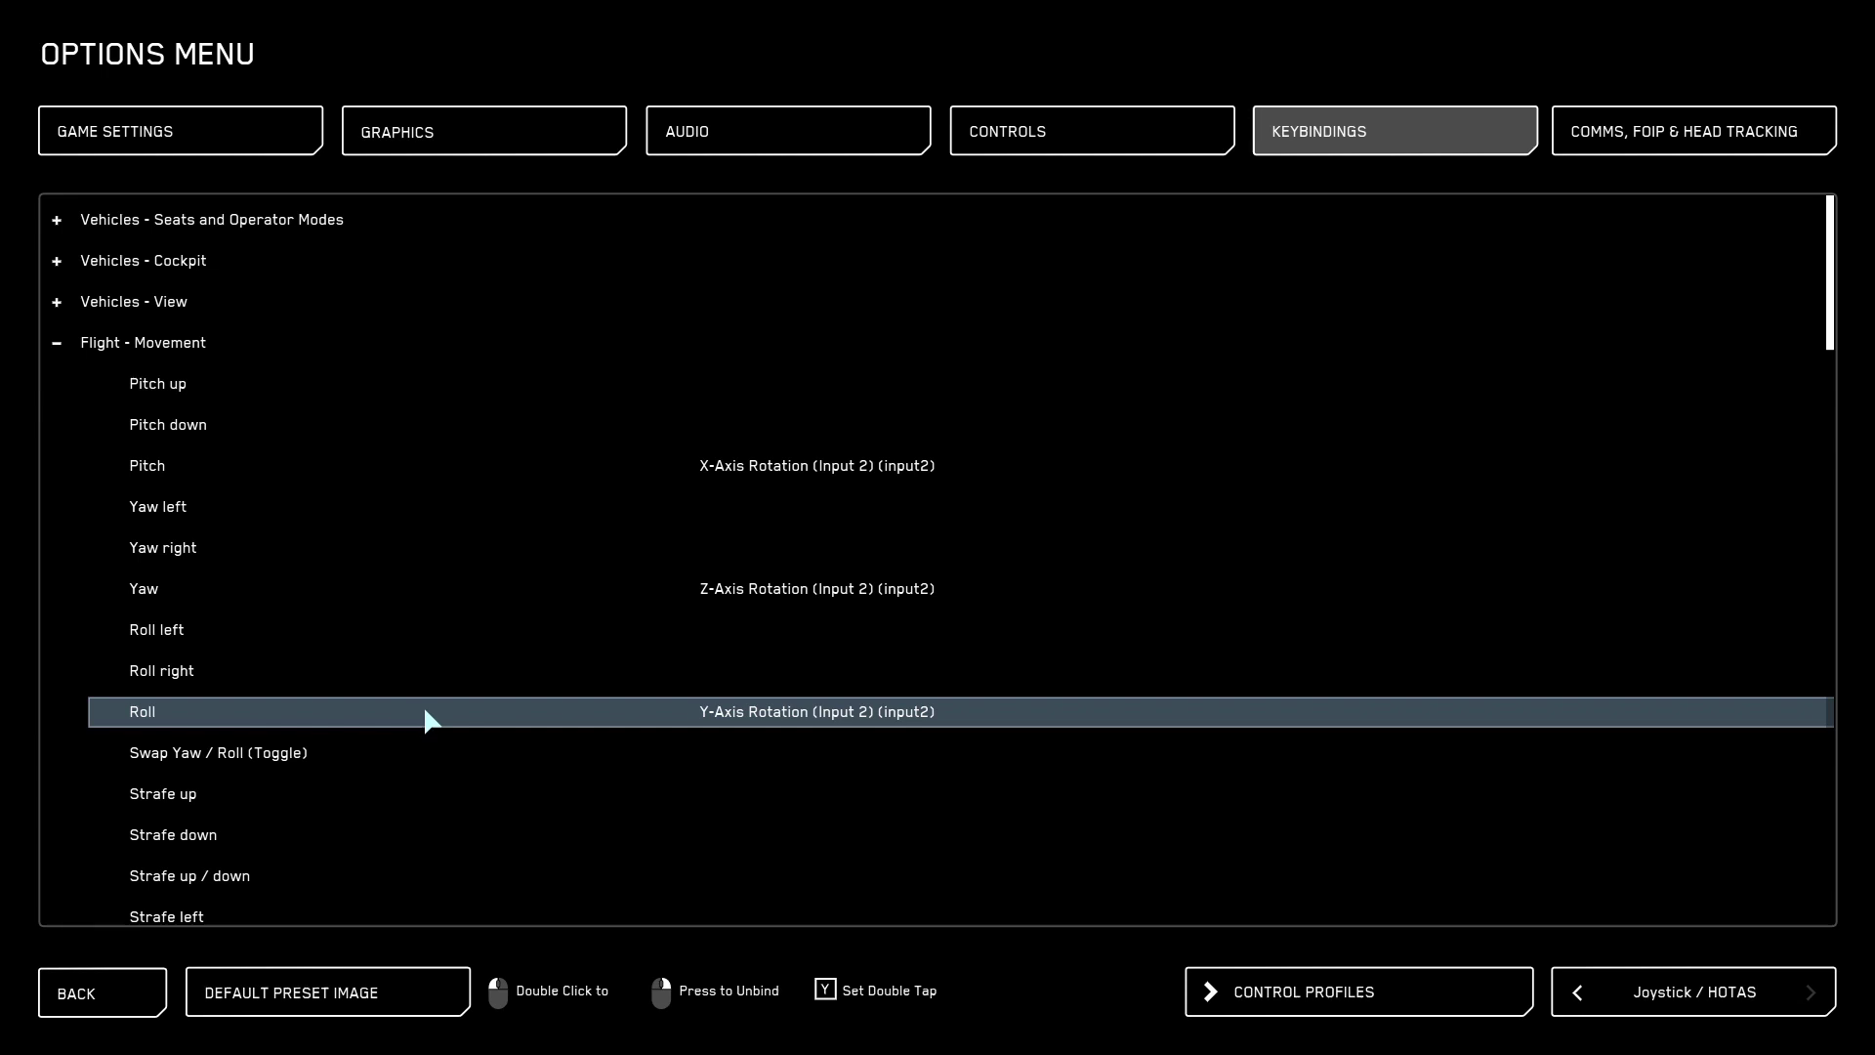
pyautogui.scroll(-4, 425, 711)
pyautogui.scroll(-4, 450, 719)
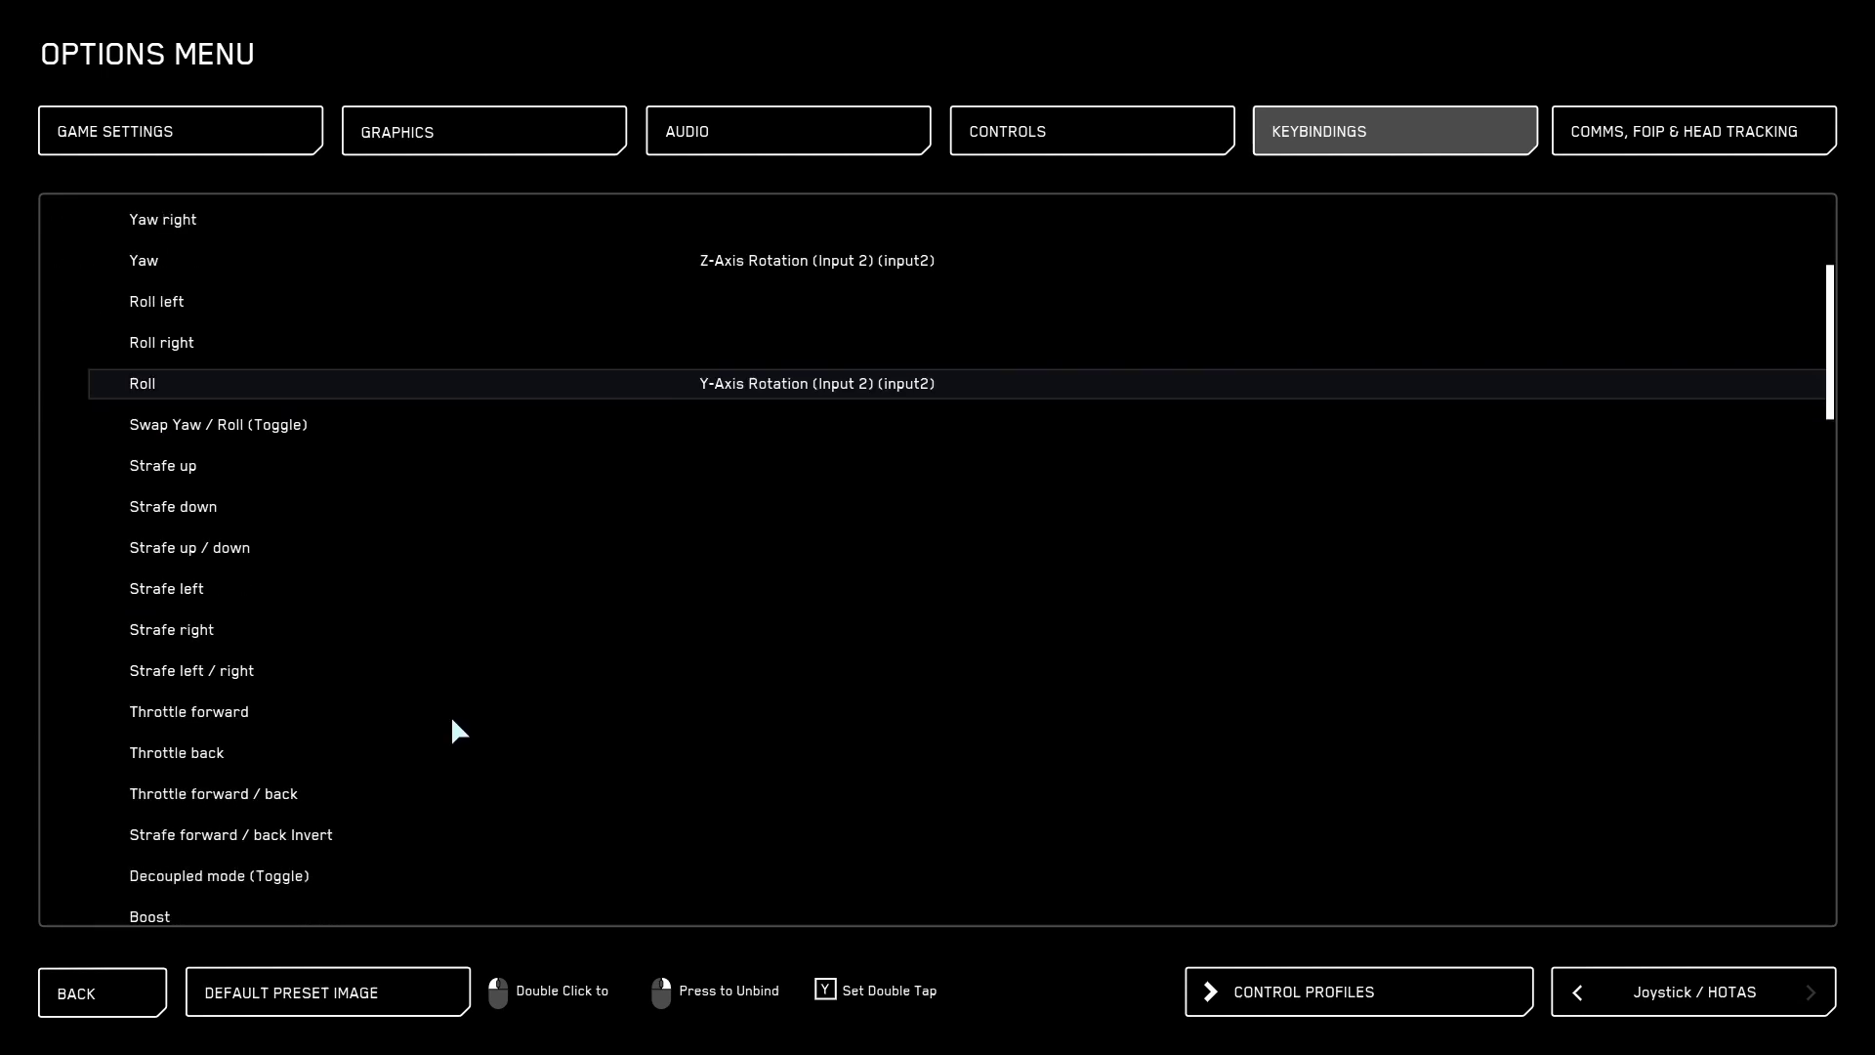
# Bind strafe up/down, strafe left/right and throttle forward/back to joystick axes
pyautogui.doubleClick(464, 547)
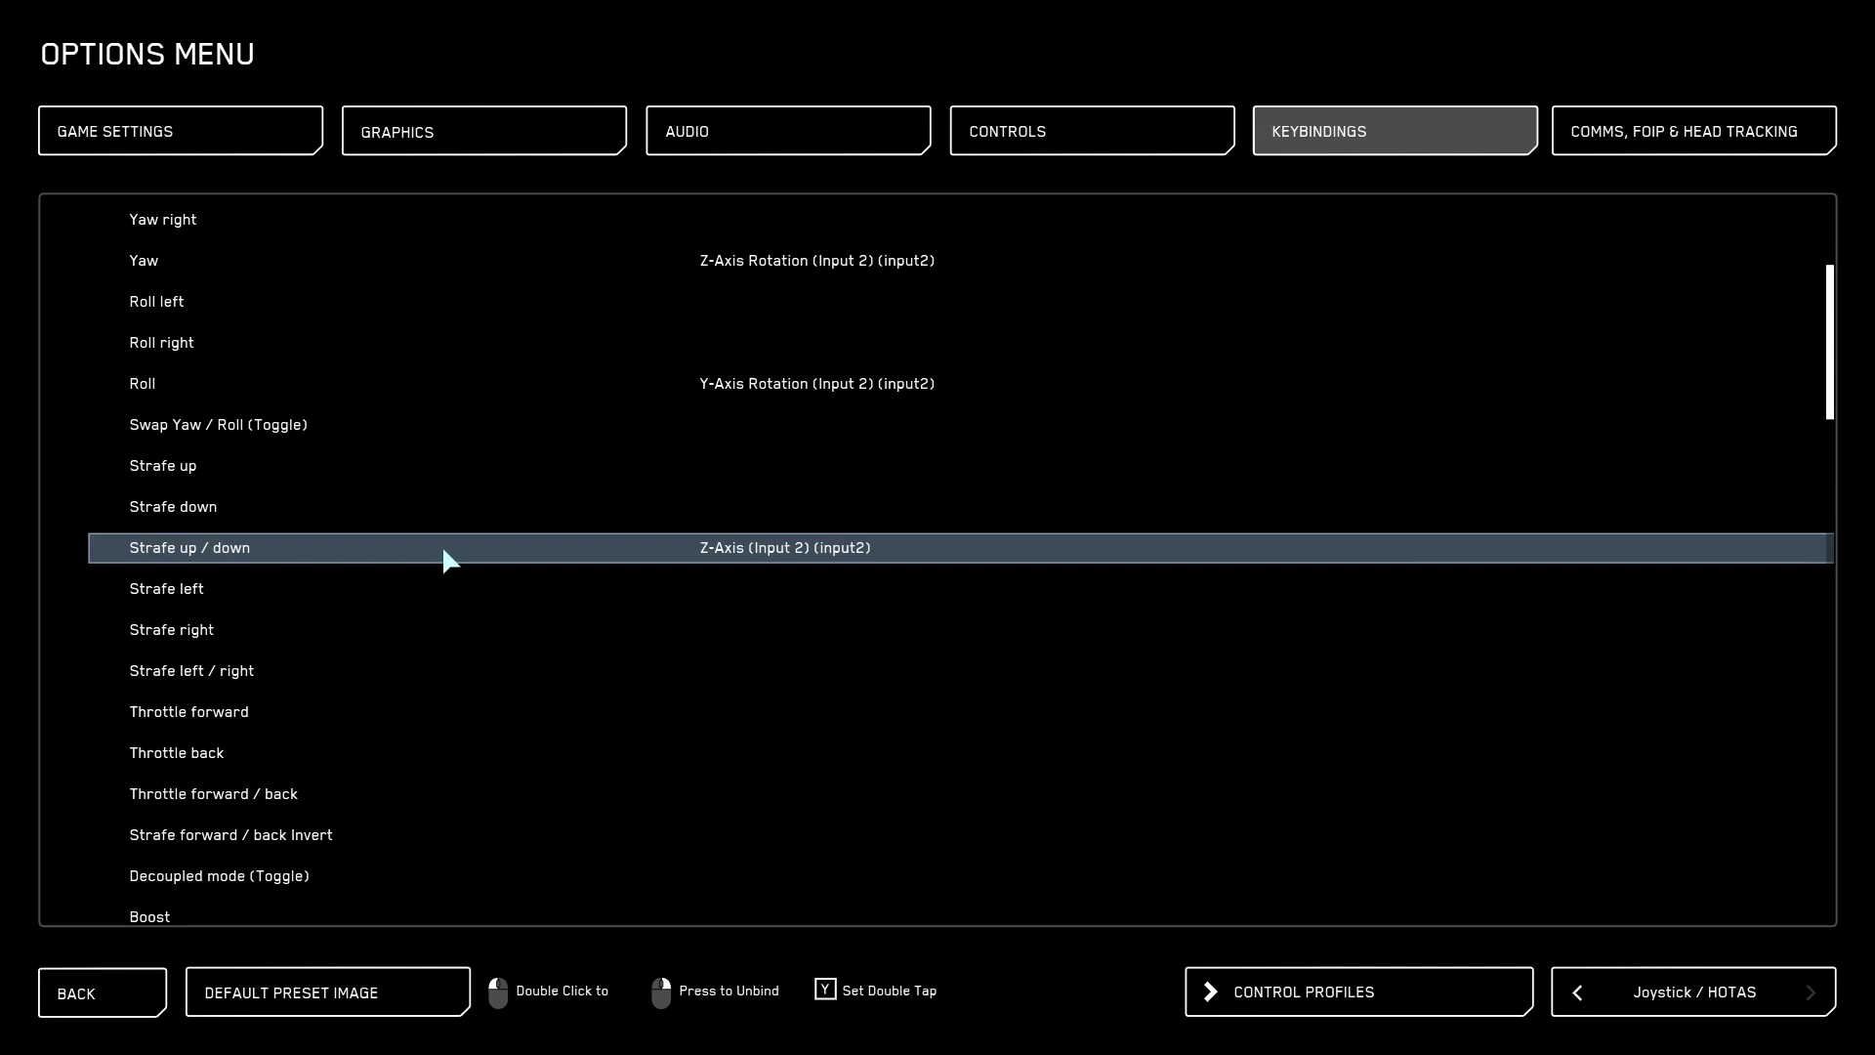
pyautogui.doubleClick(459, 681)
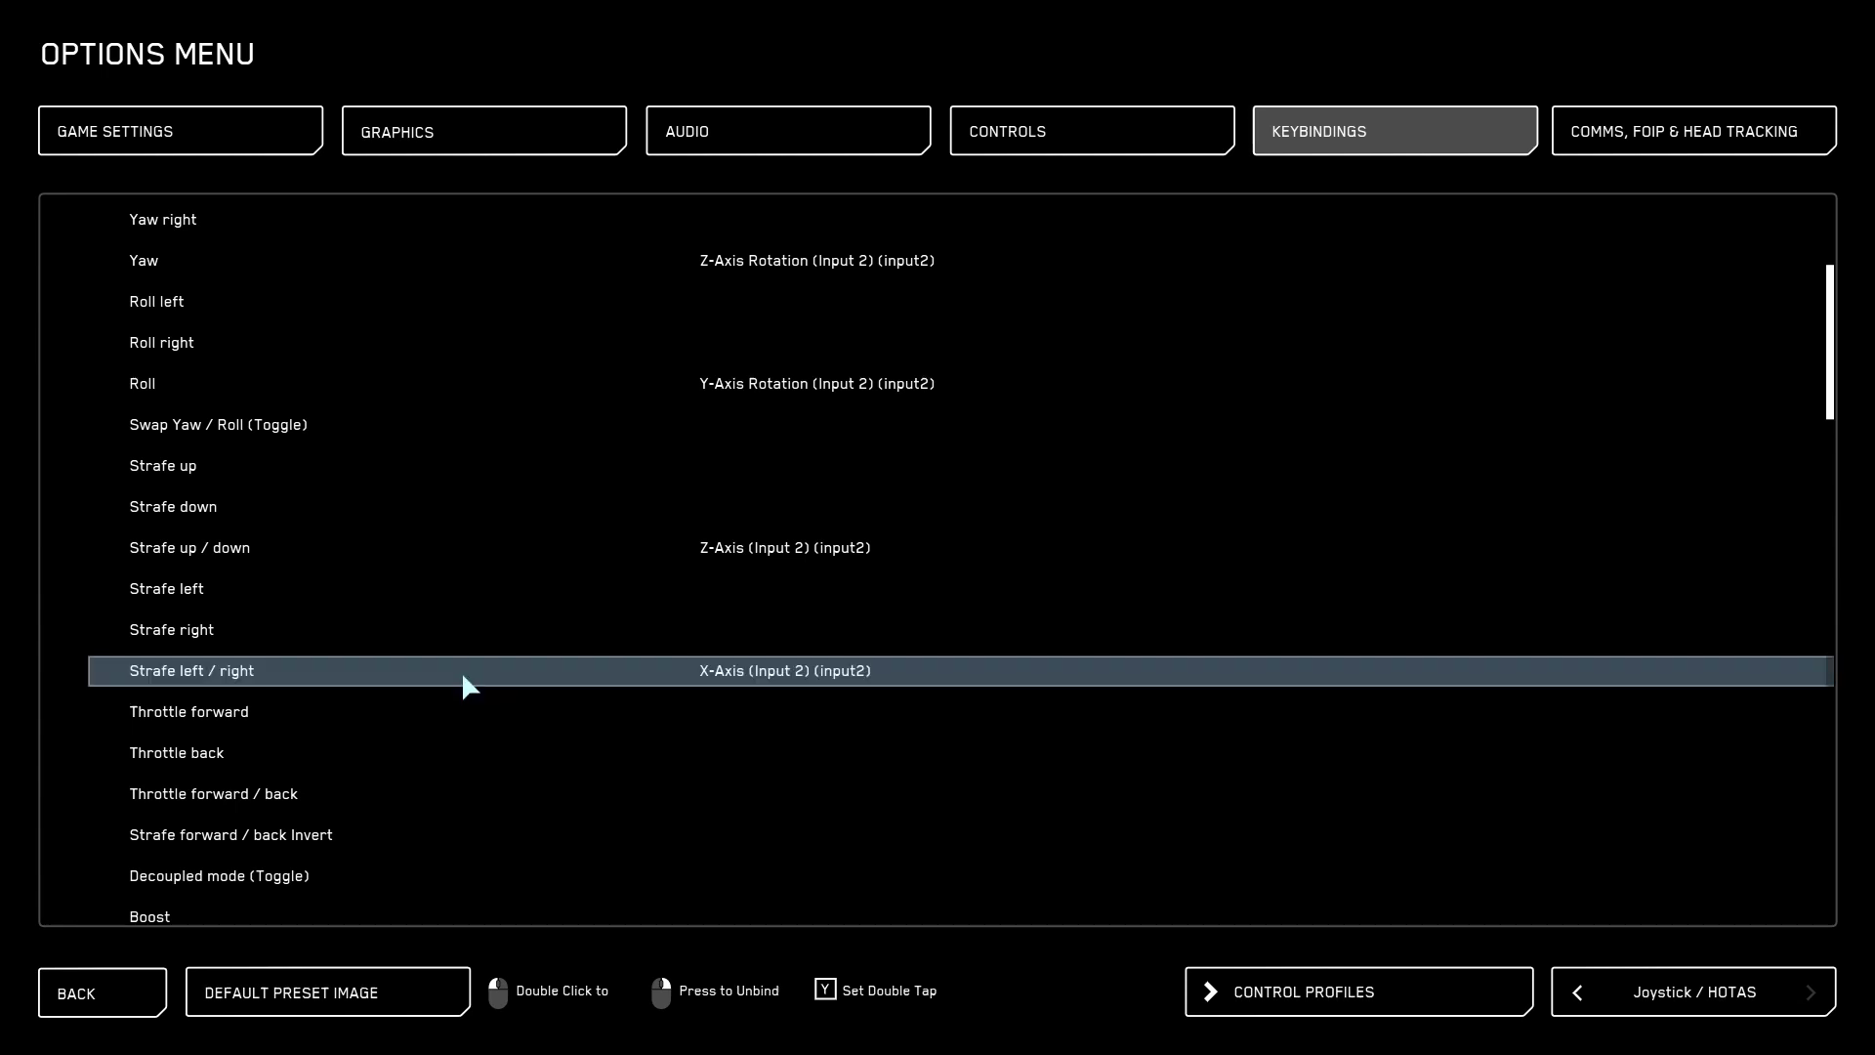
pyautogui.doubleClick(469, 792)
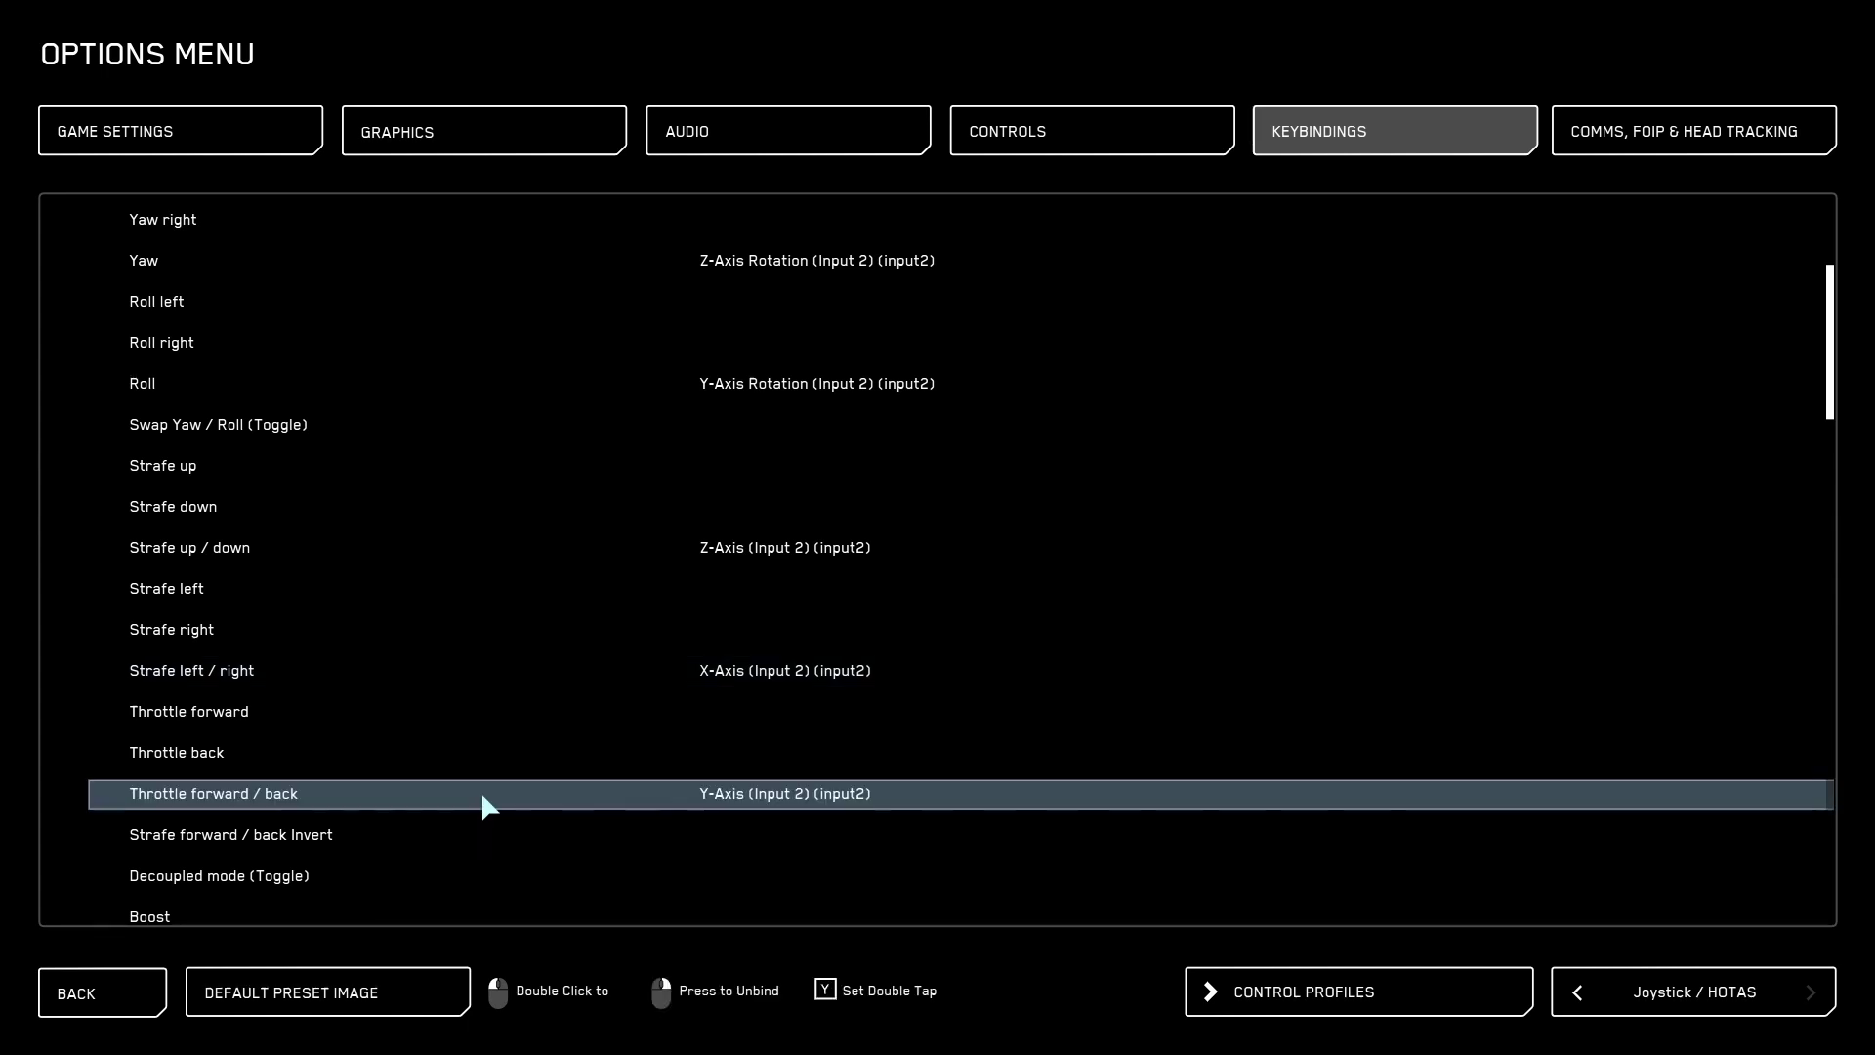
# Show the Flight Movement inversion settings for Joystick / HOTAS 2 under Controls
pyautogui.click(1080, 122)
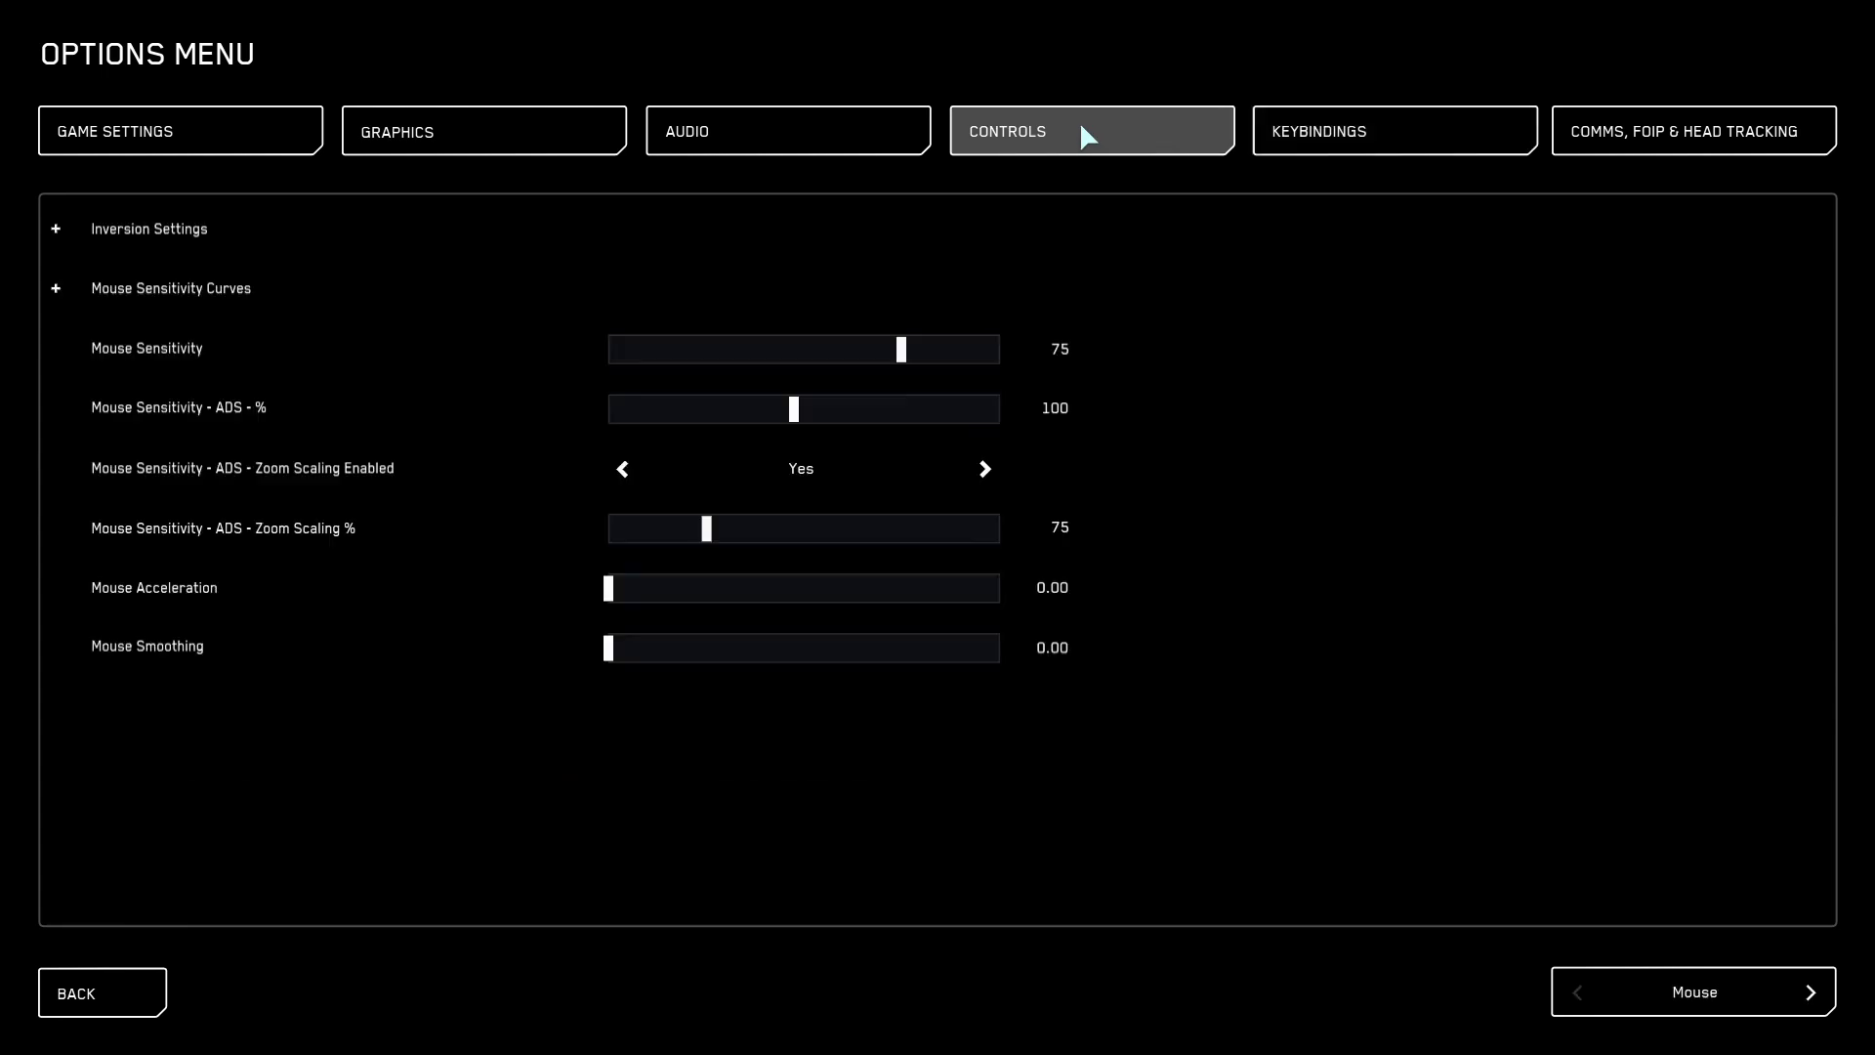
pyautogui.click(1811, 993)
pyautogui.click(1812, 992)
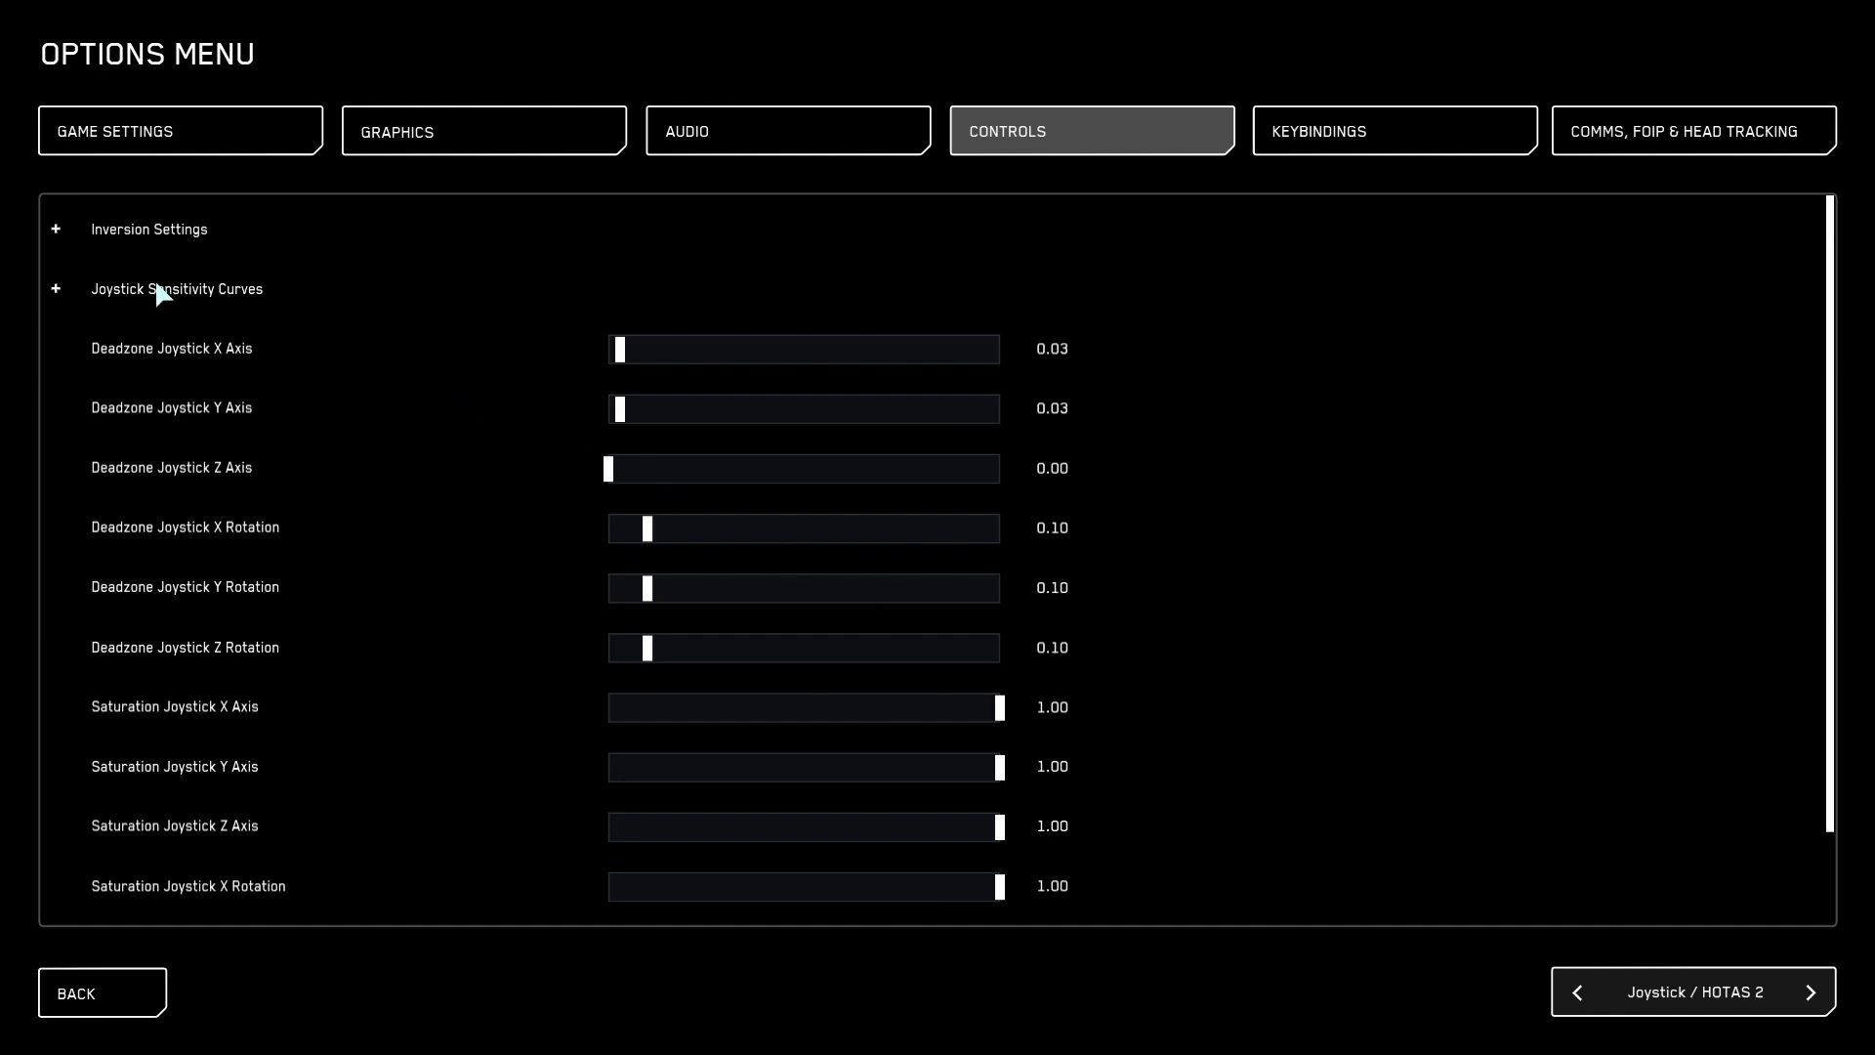
pyautogui.click(57, 230)
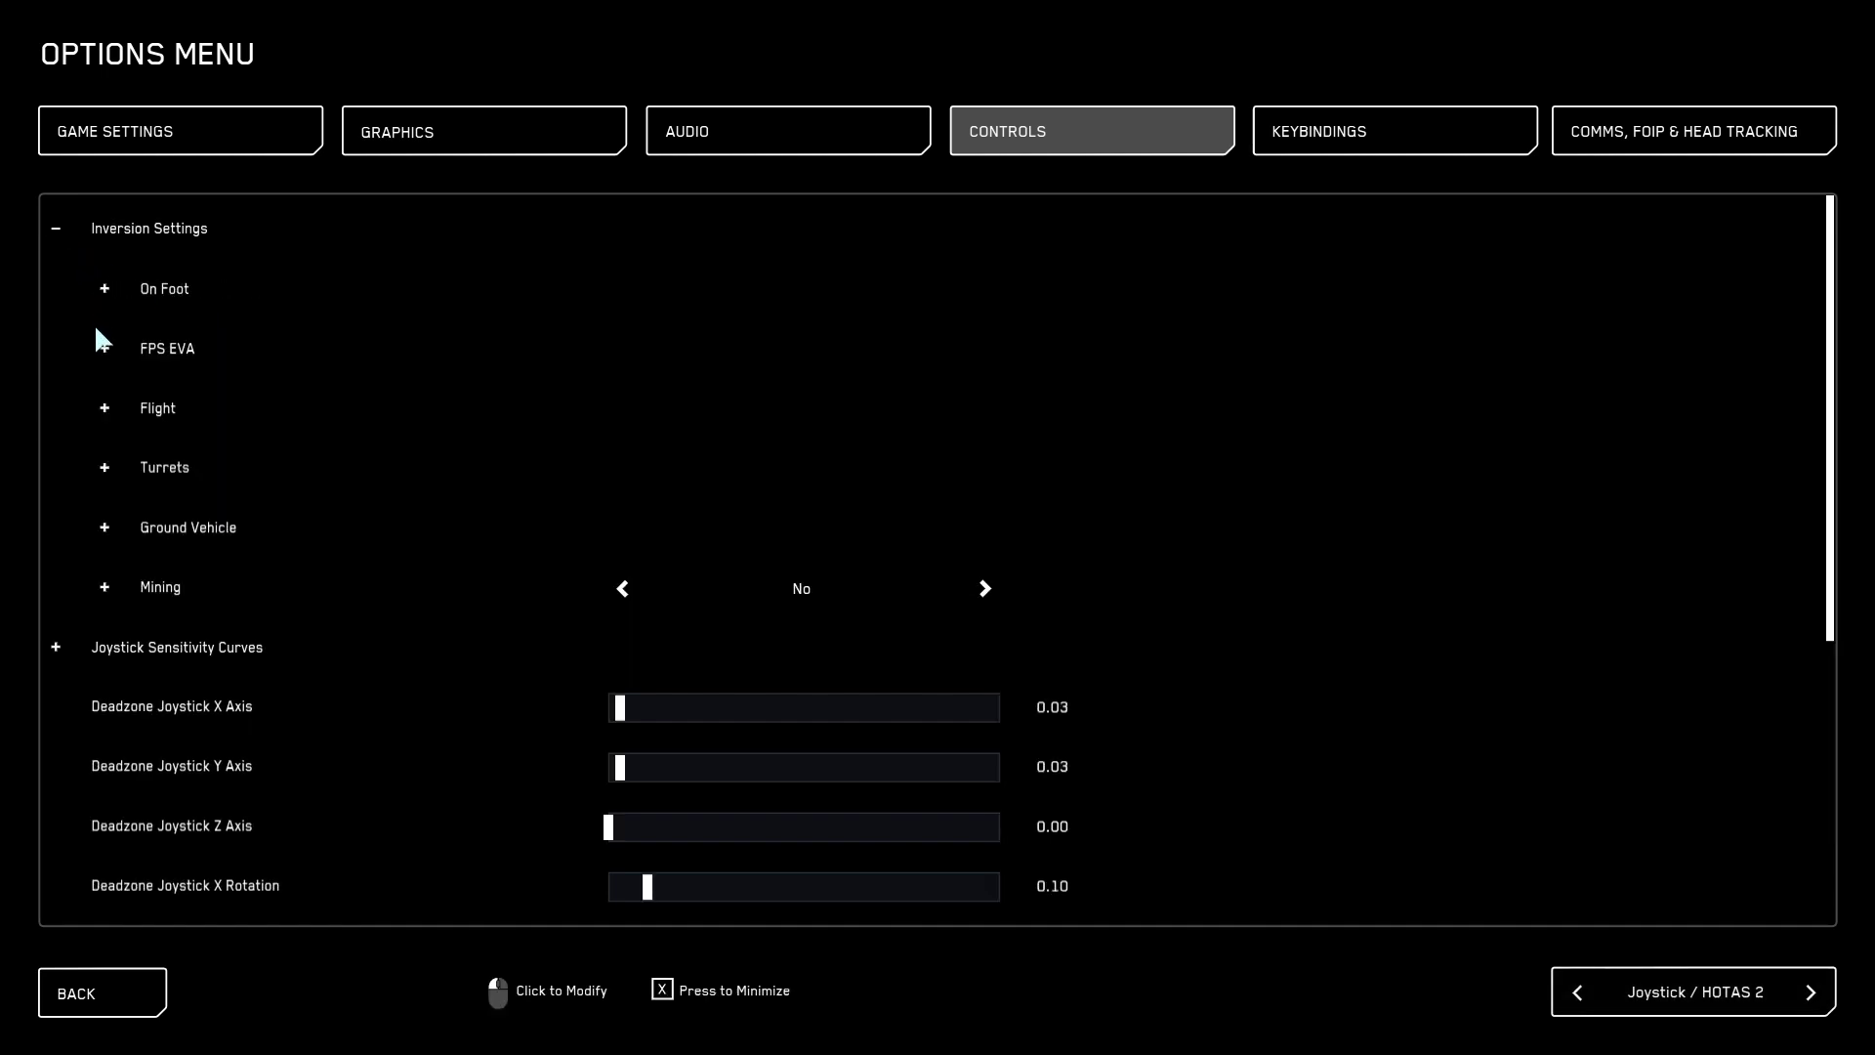
pyautogui.click(113, 407)
pyautogui.click(153, 468)
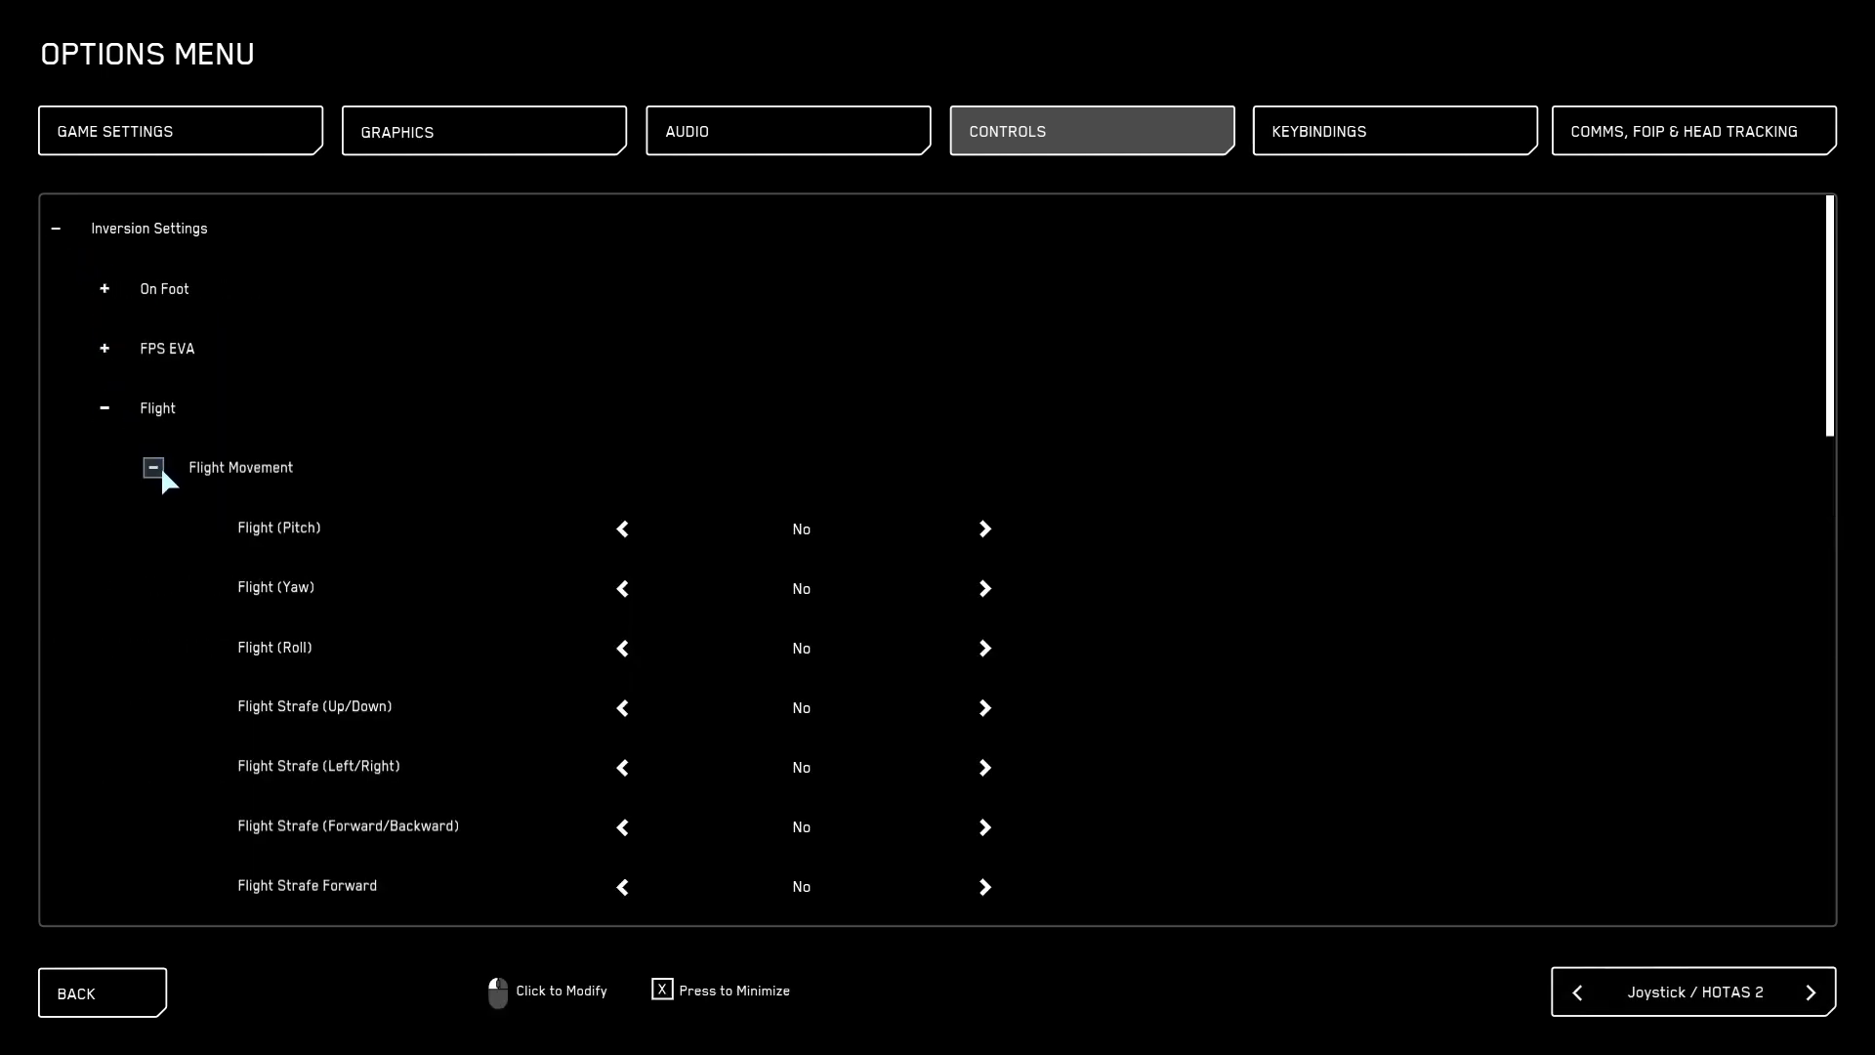
pyautogui.scroll(-3, 313, 460)
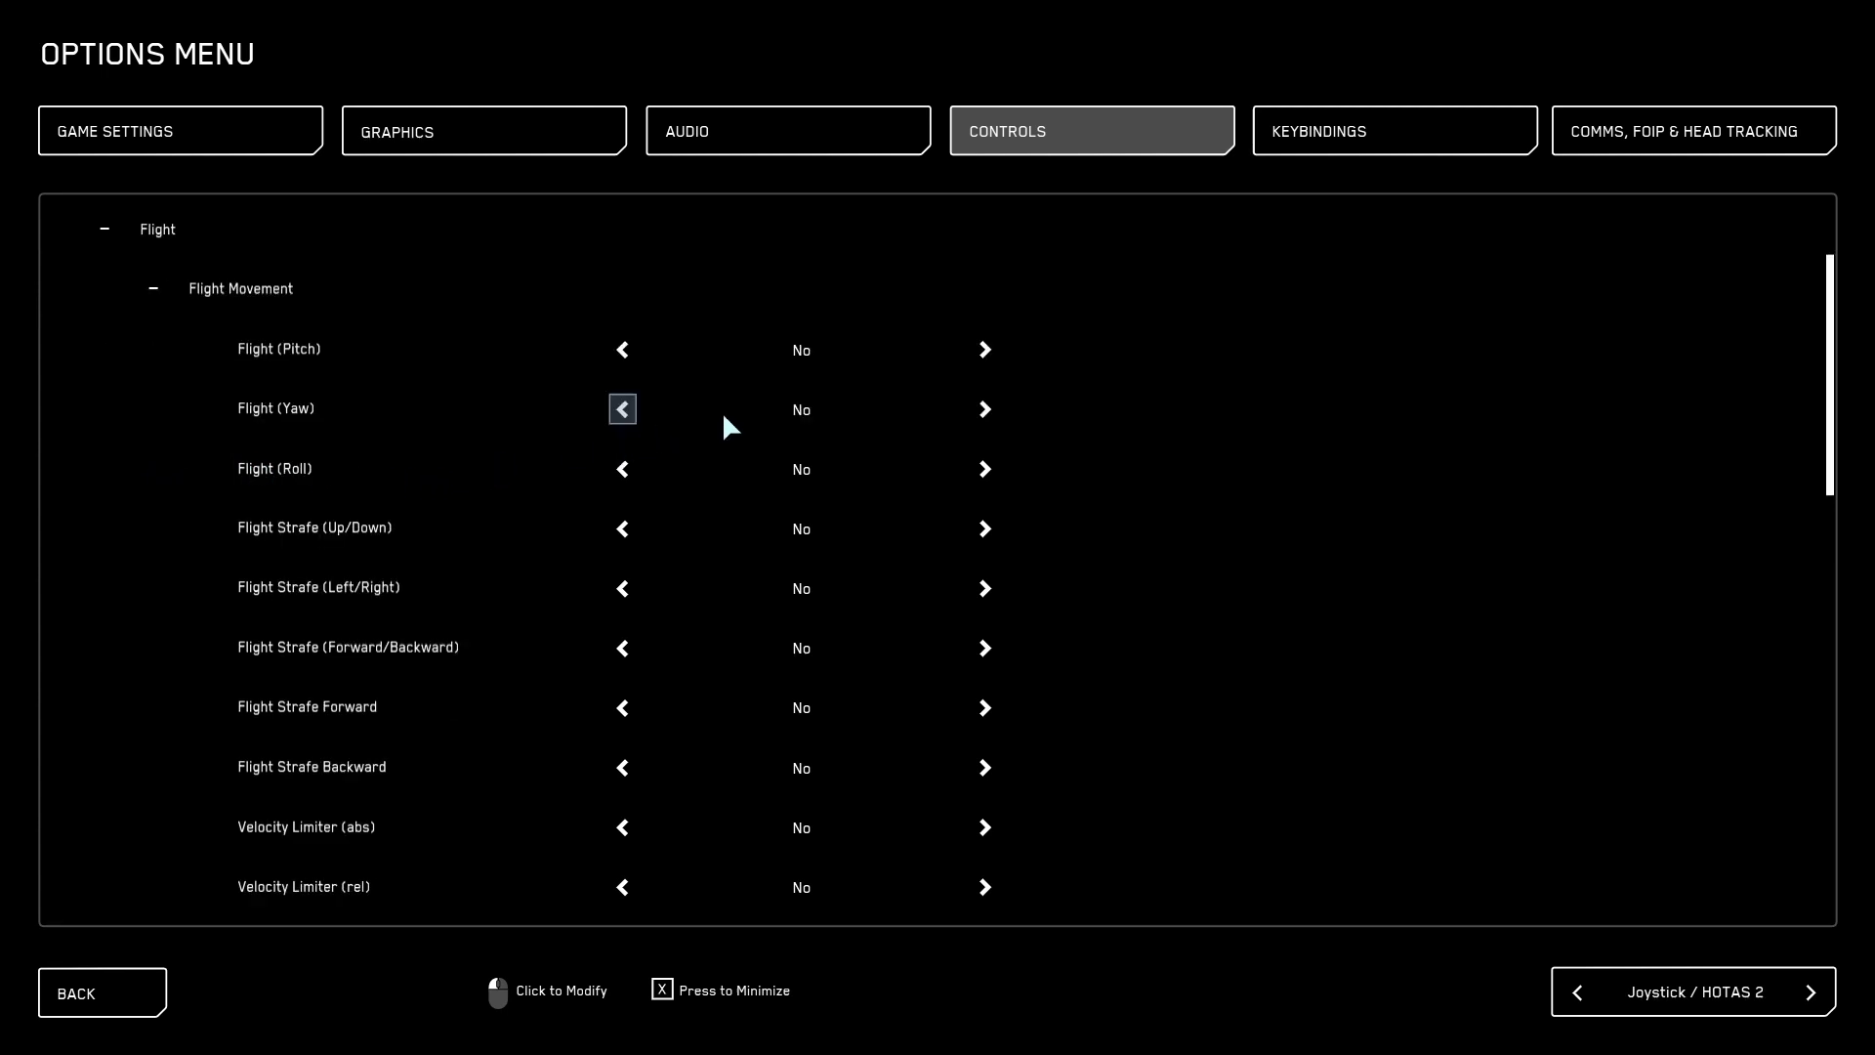
# Set Pitch, Roll, Strafe Up/Down and Forward/Backward inversion to Yes
pyautogui.click(985, 351)
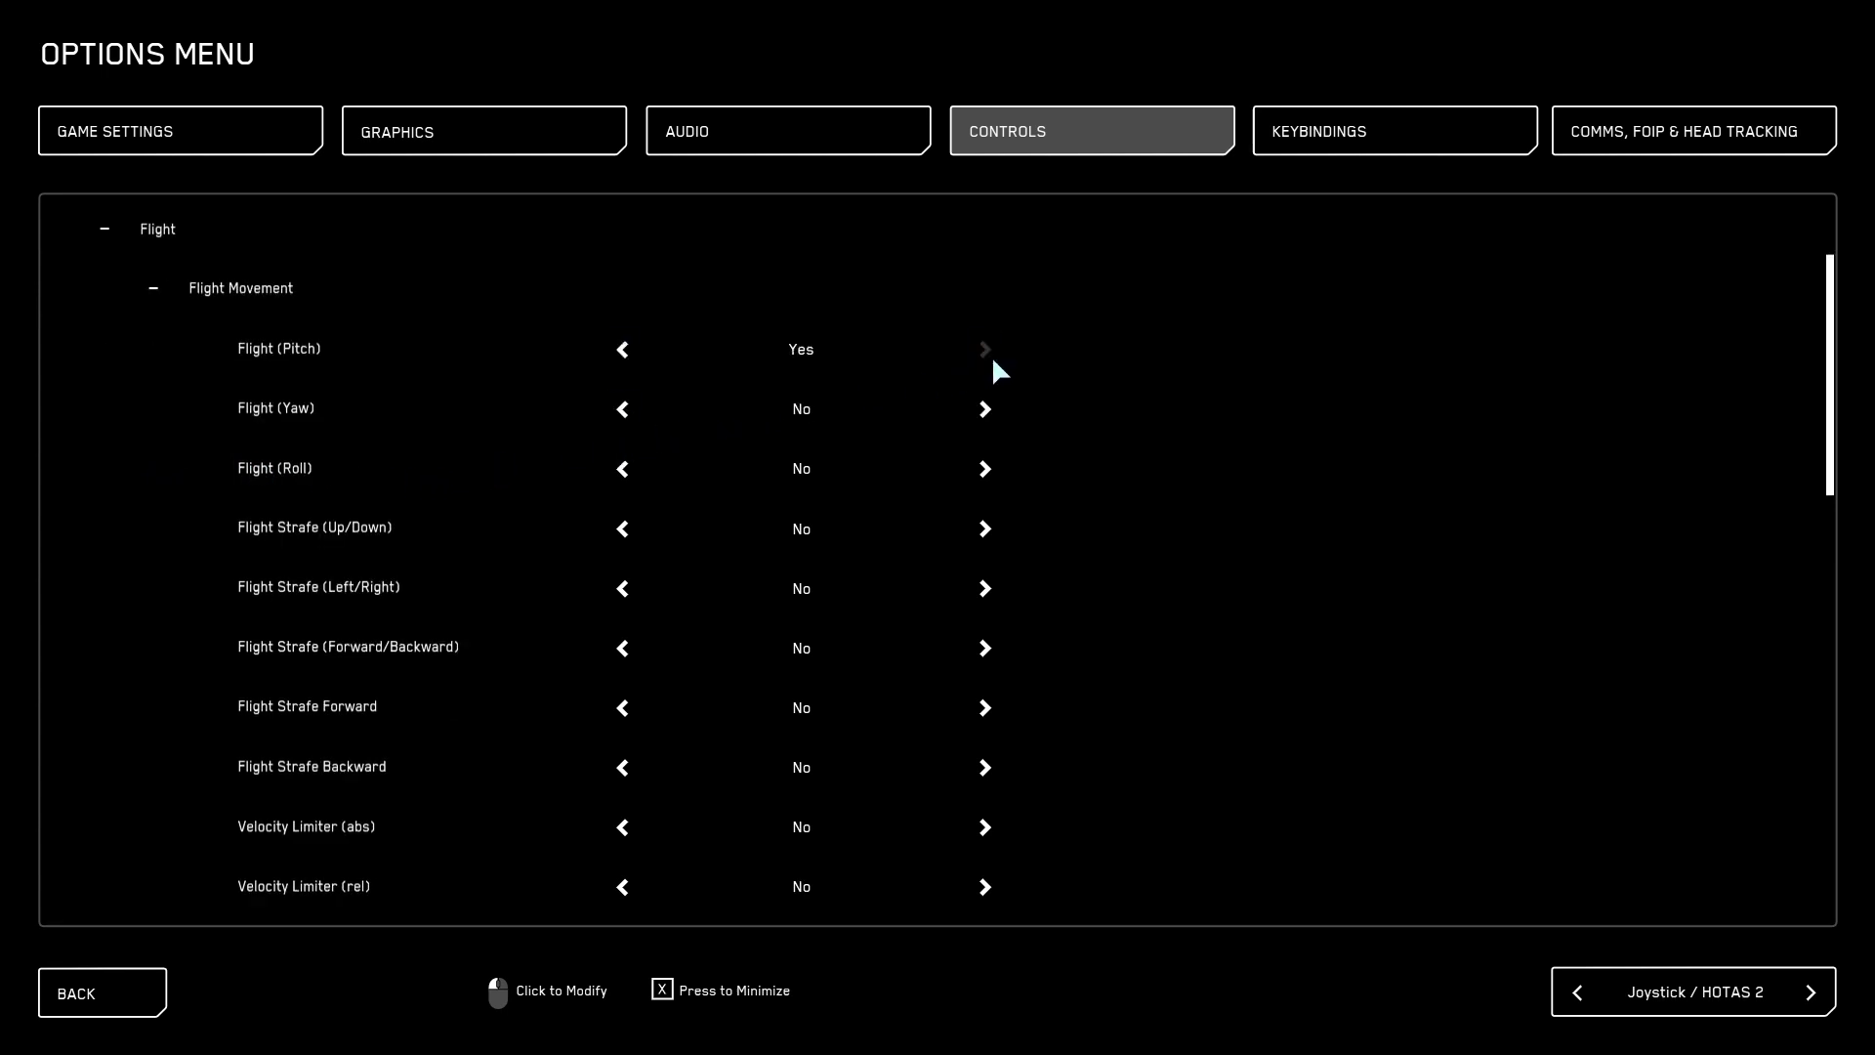
pyautogui.click(985, 469)
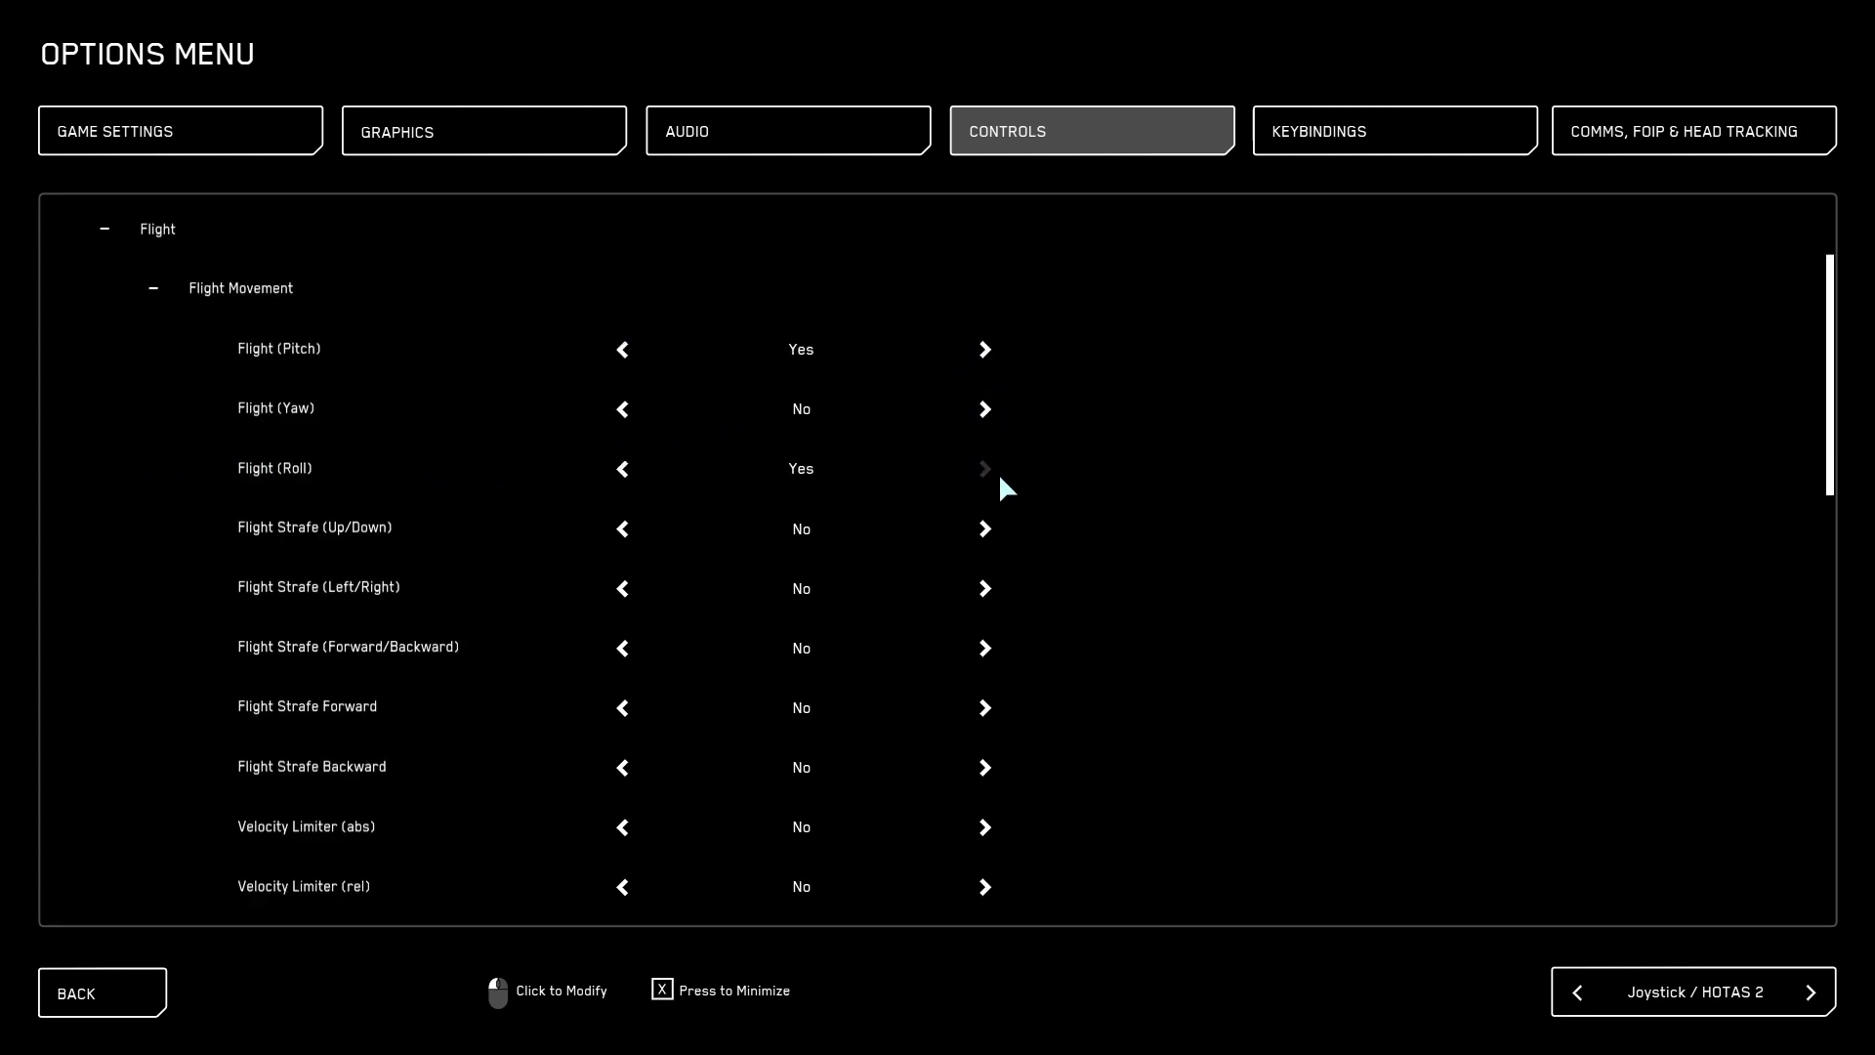
pyautogui.click(985, 529)
pyautogui.click(985, 649)
# Close the Options Menu with BACK and resume flying in the asteroid field
pyautogui.click(103, 991)
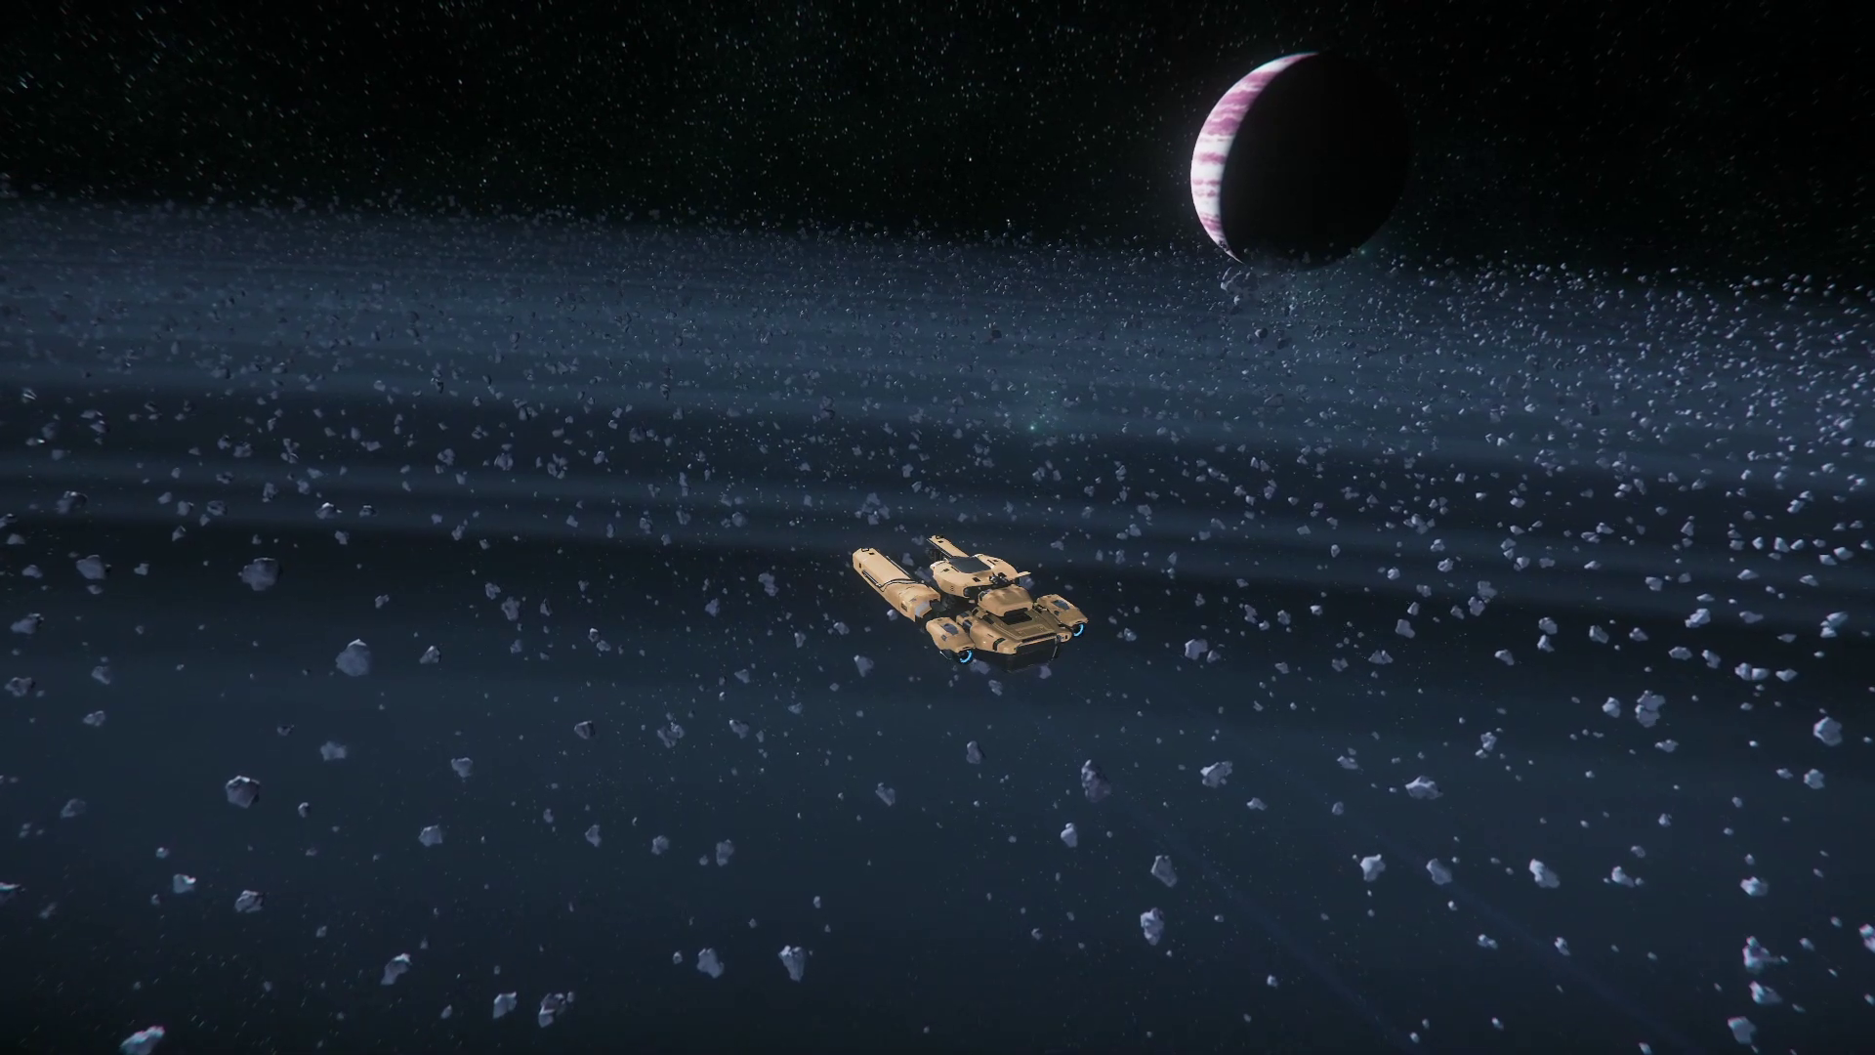